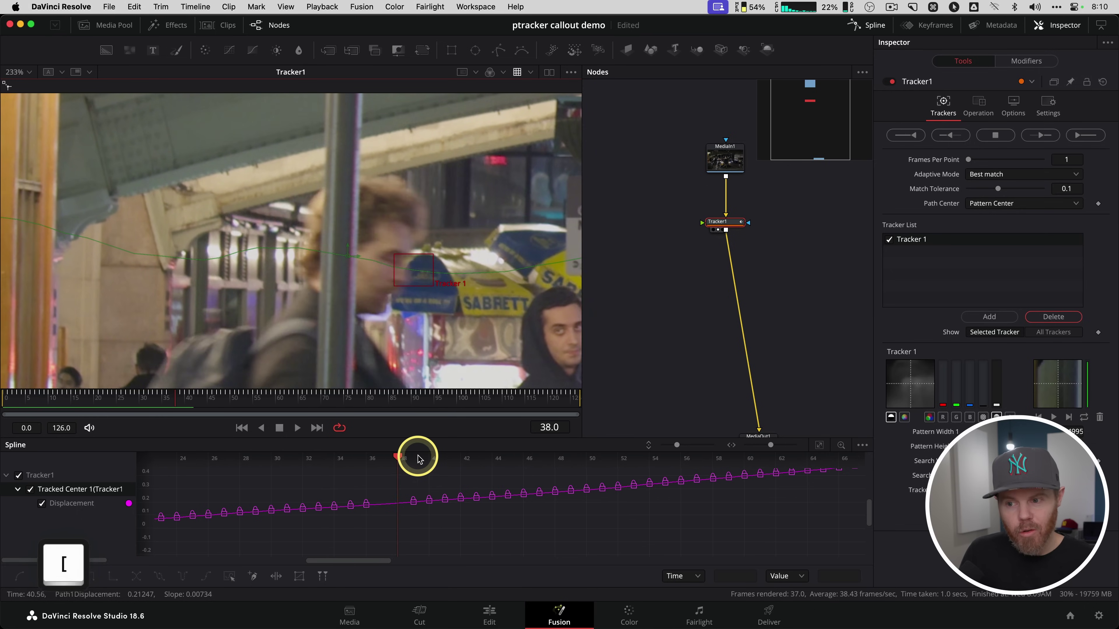
- Step and scrub through the tracked New York title, then adjust the background clip's Gain
{"action": "key", "text": "bracketright"}
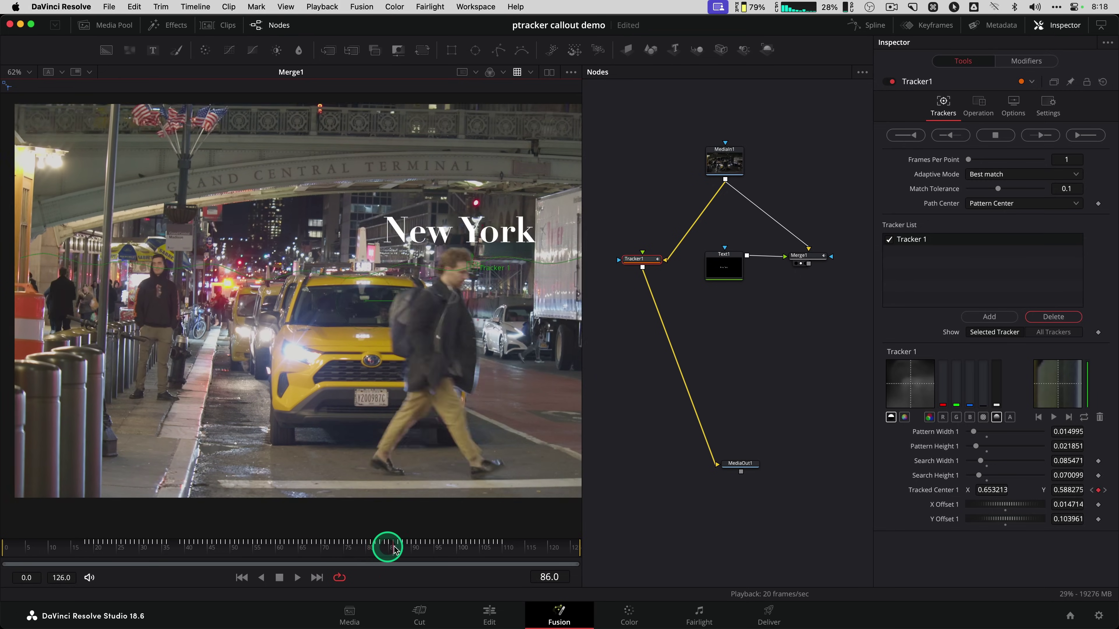
{"action": "left_click_drag", "start_coordinate": [388, 546], "coordinate": [512, 544]}
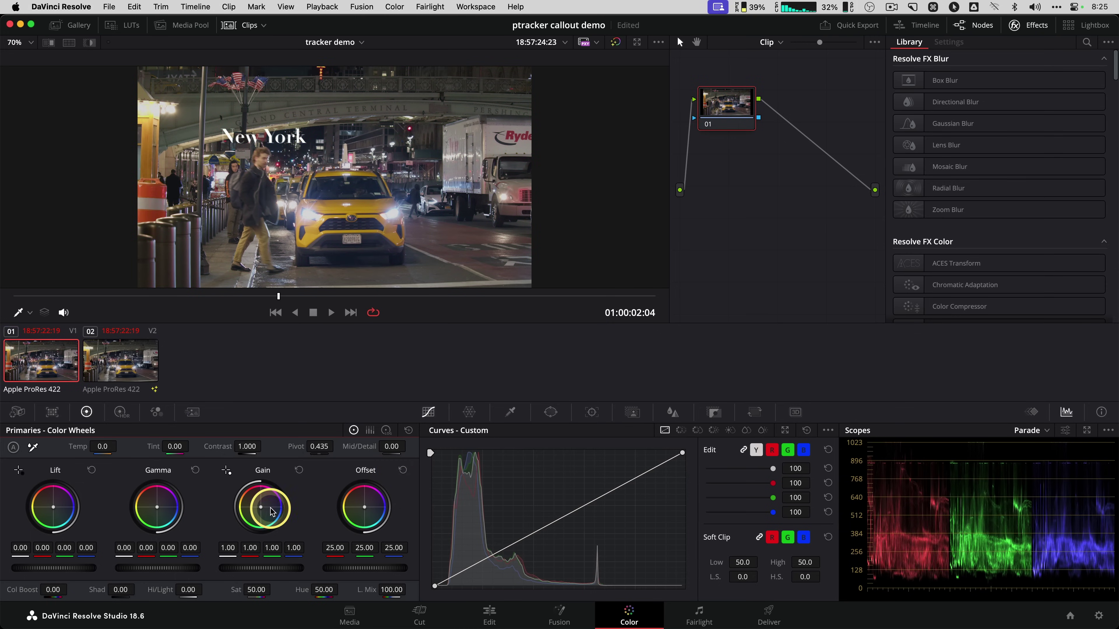
{"action": "left_click_drag", "start_coordinate": [250, 499], "coordinate": [226, 471]}
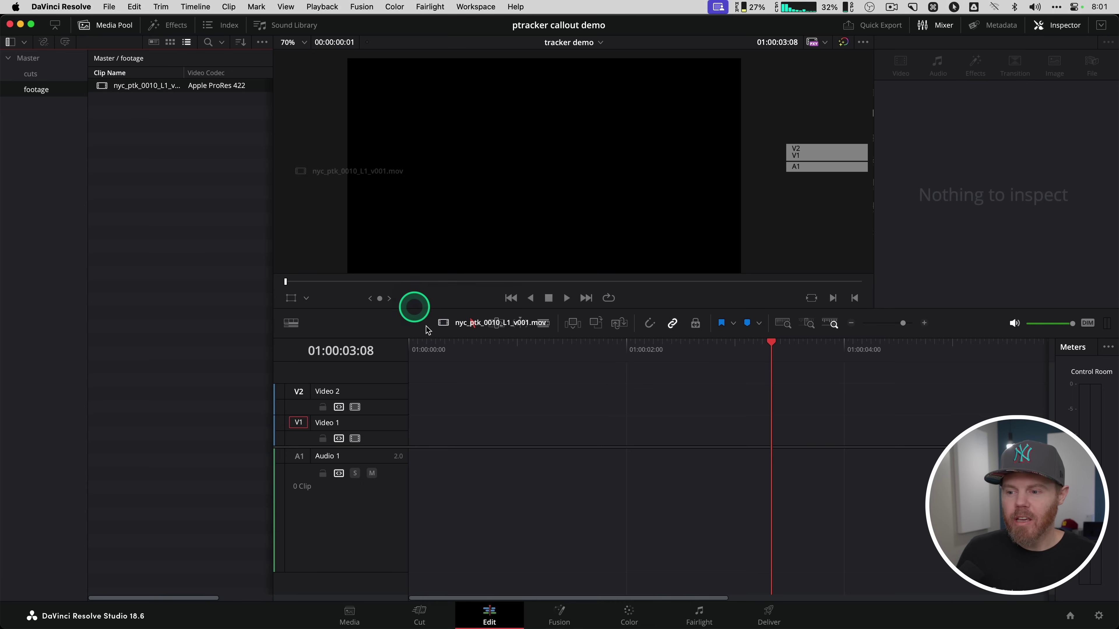
- Place nyc_ptk_0010_L1_v001.mov on Video 1, play it from the start, then scrub back
{"action": "left_click_drag", "start_coordinate": [415, 307], "coordinate": [409, 440]}
{"action": "key", "text": "Home"}
{"action": "key", "text": "space"}
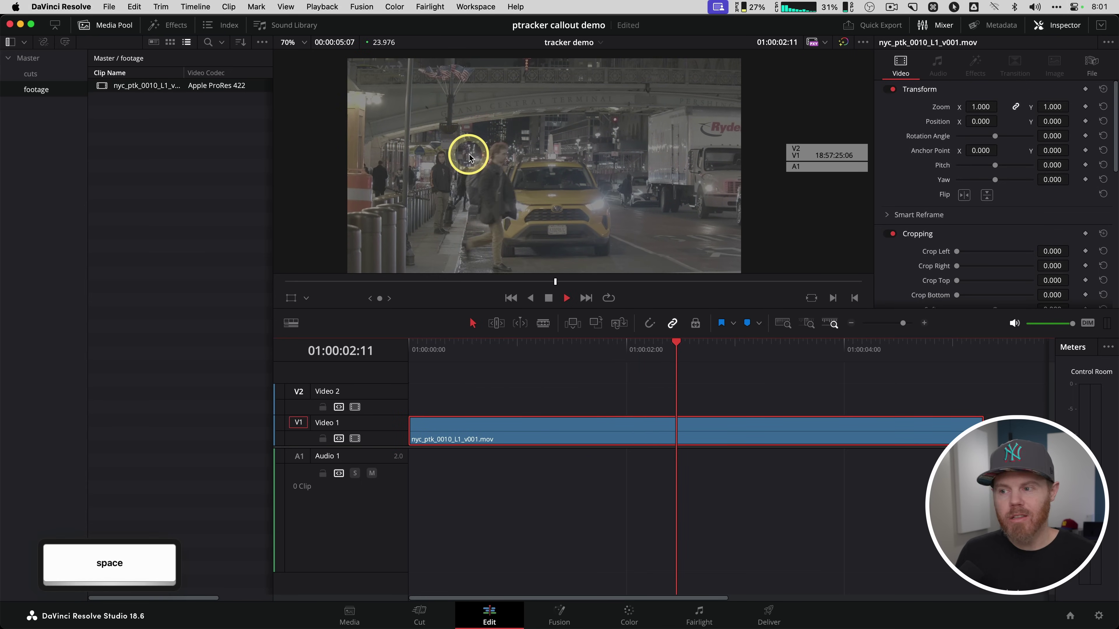
{"action": "key", "text": "space"}
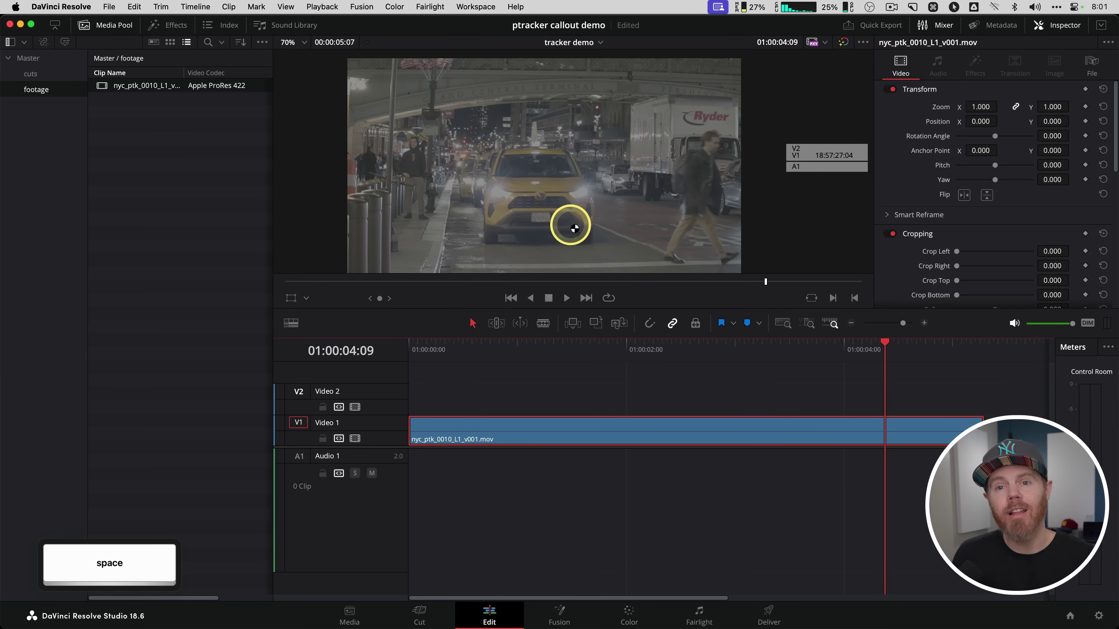
{"action": "left_click_drag", "start_coordinate": [608, 356], "coordinate": [635, 369]}
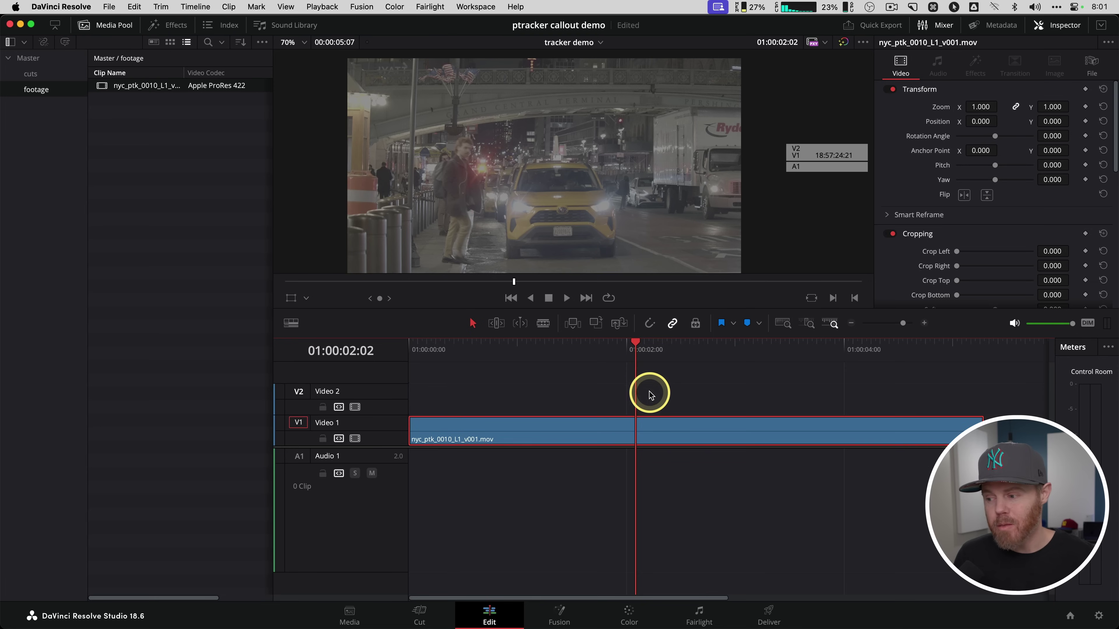
- In Color Management, choose DaVinci YRGB Color Managed with HDR processing mode and save
{"action": "left_click", "coordinate": [1099, 616]}
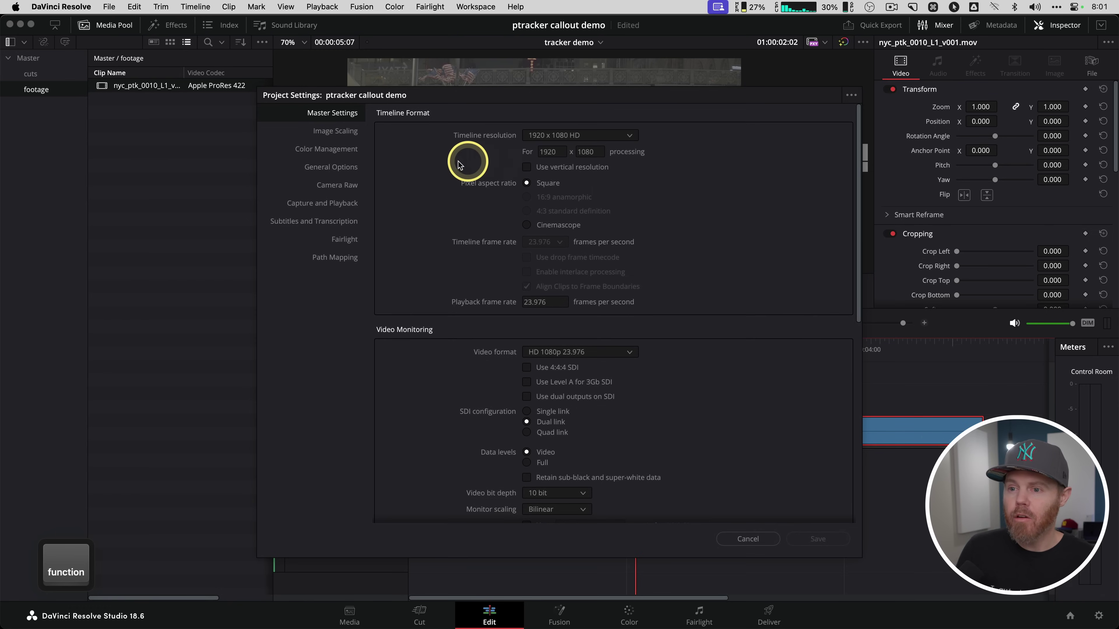
{"action": "left_click", "coordinate": [330, 149]}
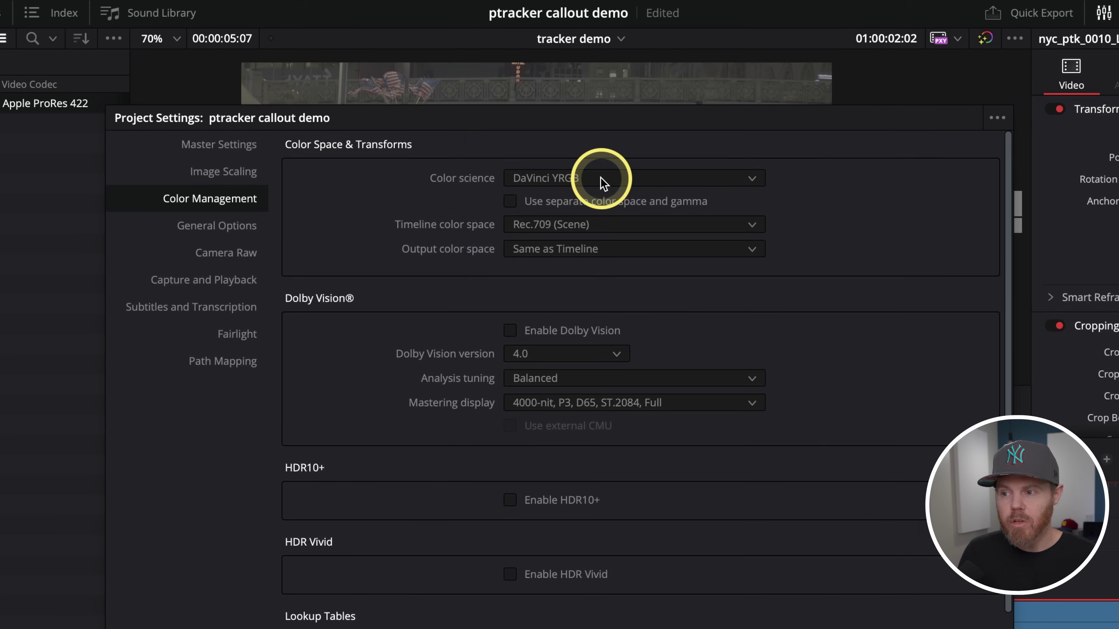
{"action": "left_click", "coordinate": [600, 181]}
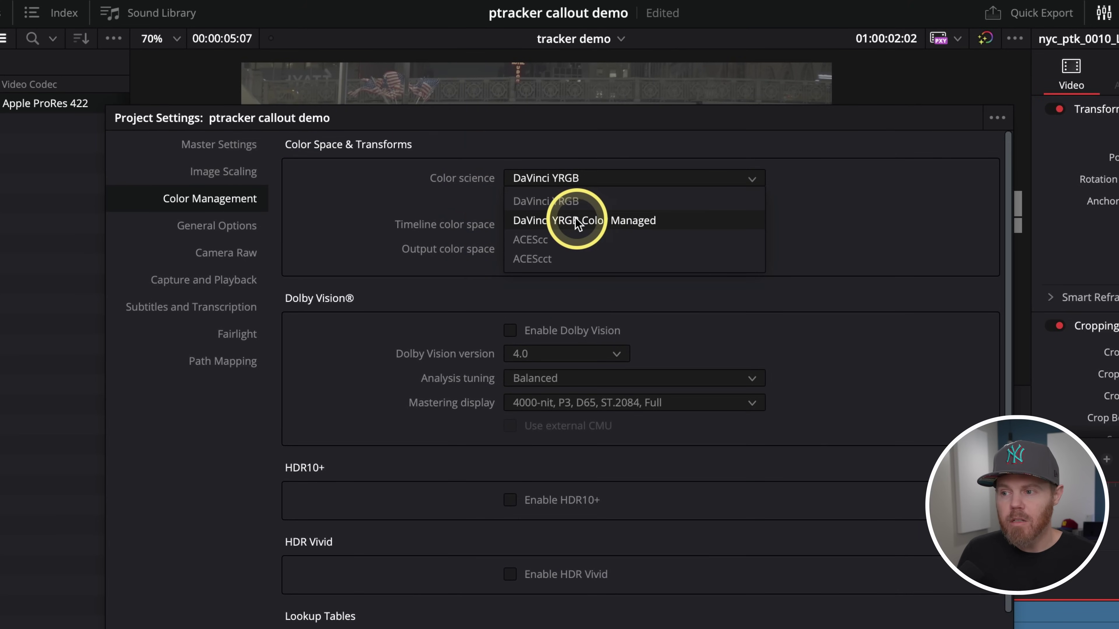
{"action": "left_click", "coordinate": [591, 222]}
{"action": "left_click", "coordinate": [543, 233]}
{"action": "left_click", "coordinate": [539, 252]}
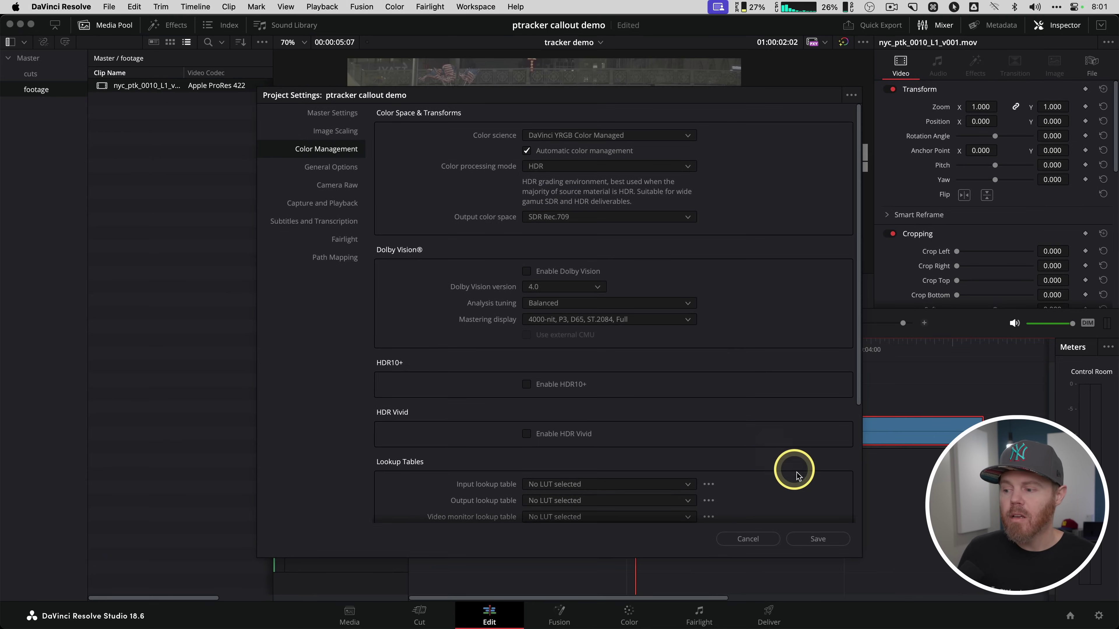
{"action": "left_click", "coordinate": [817, 540]}
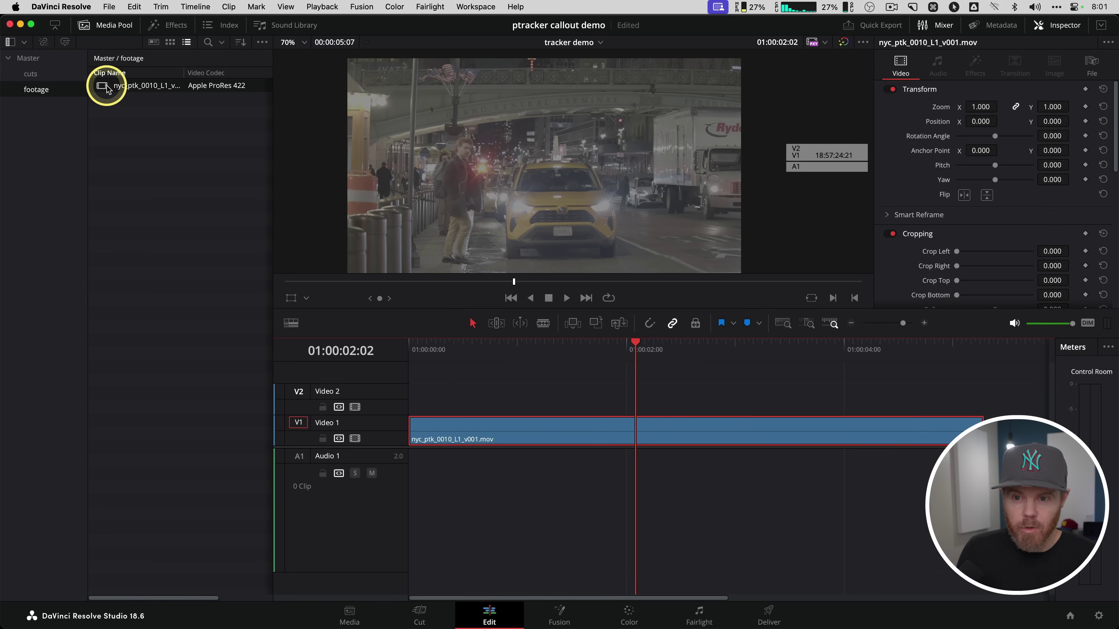
- Set the clip's input colour space to Blackmagic Design Gen 5, then replay from the start
{"action": "left_click", "coordinate": [104, 86], "text": "ctrl"}
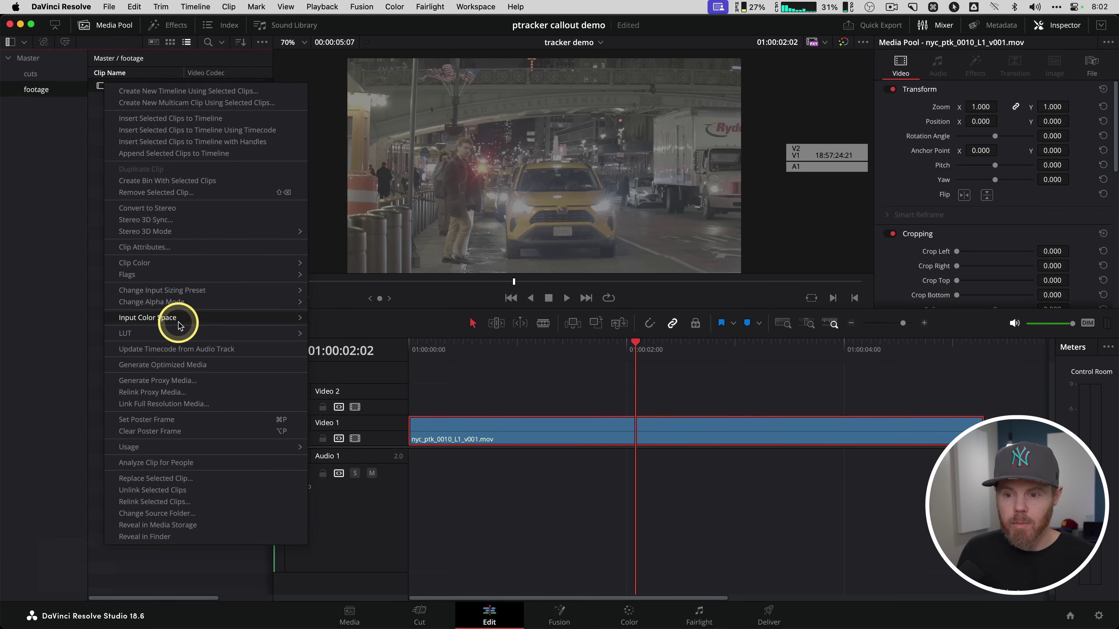
{"action": "mouse_move", "coordinate": [179, 325]}
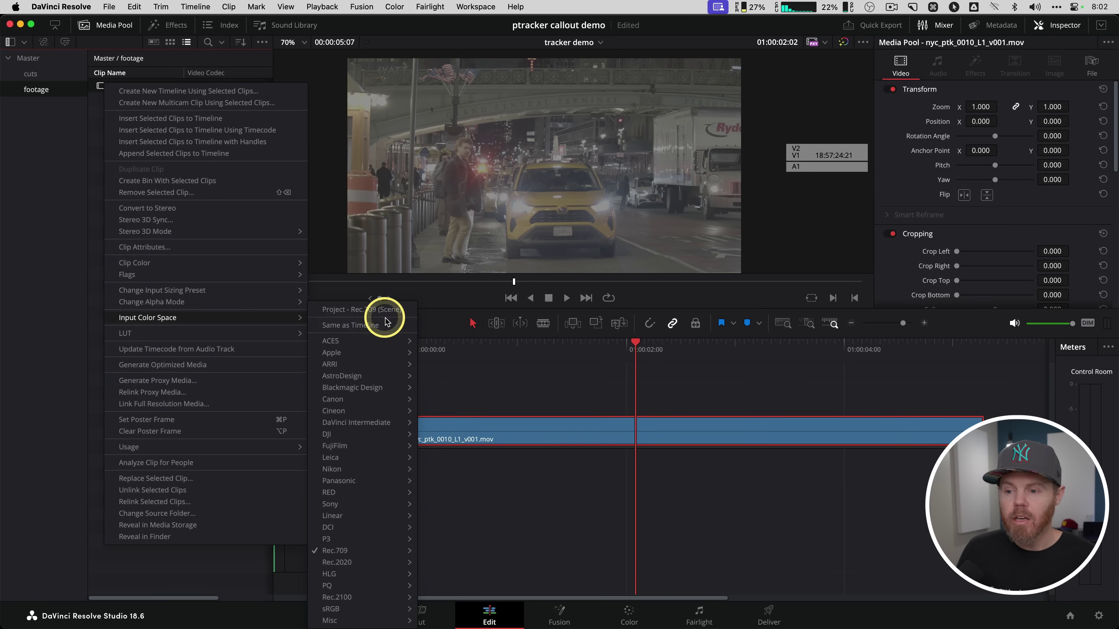
{"action": "mouse_move", "coordinate": [374, 388]}
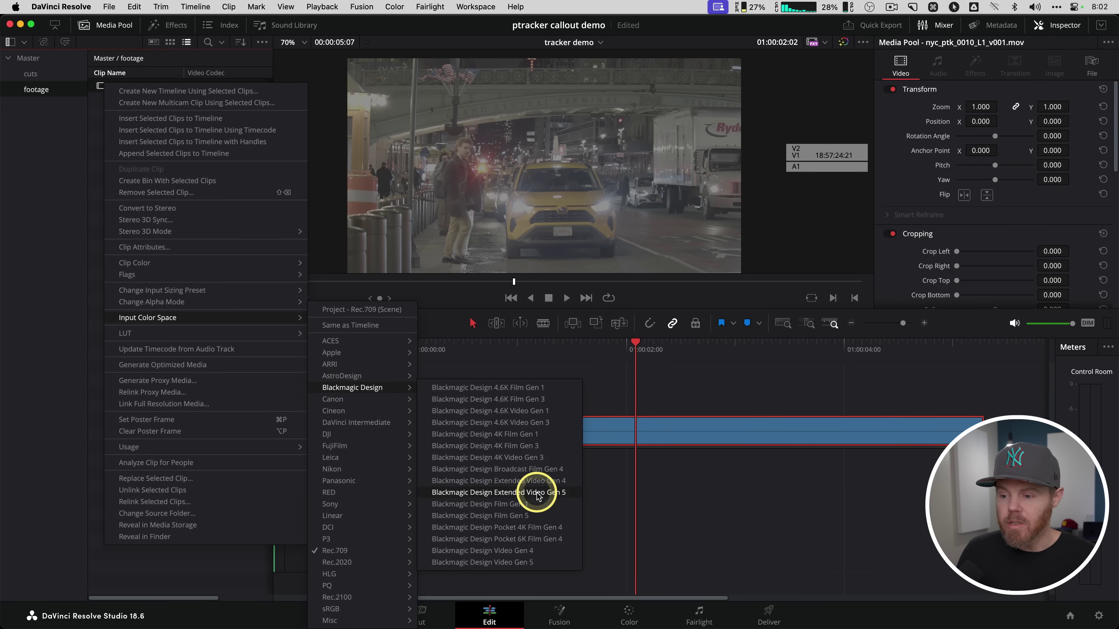
{"action": "left_click", "coordinate": [494, 518]}
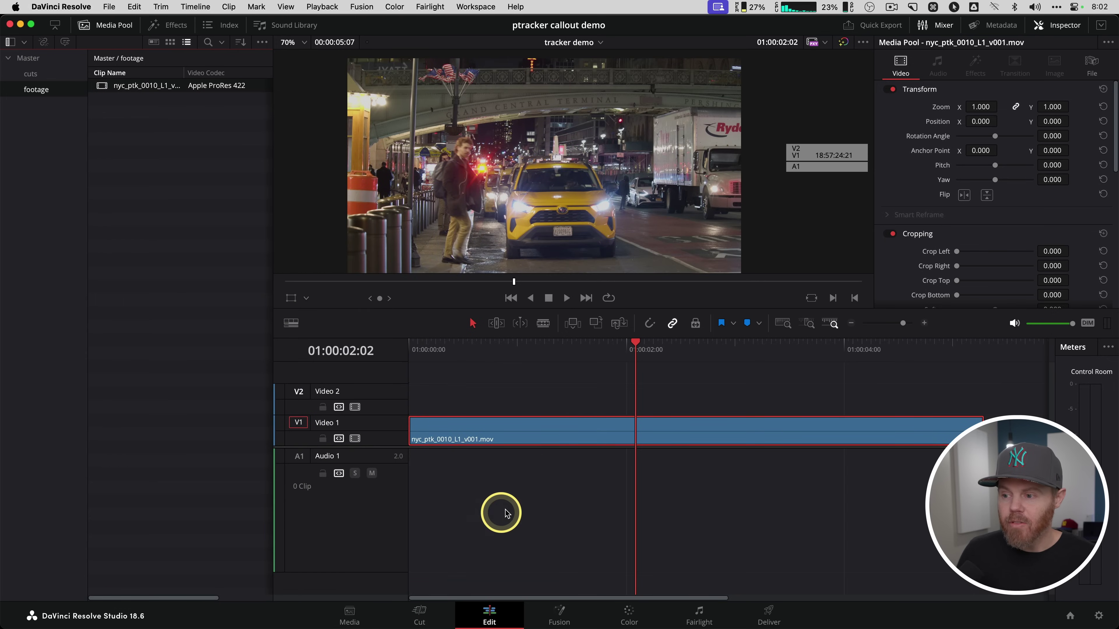
{"action": "left_click_drag", "start_coordinate": [604, 364], "coordinate": [387, 377]}
{"action": "key", "text": "space"}
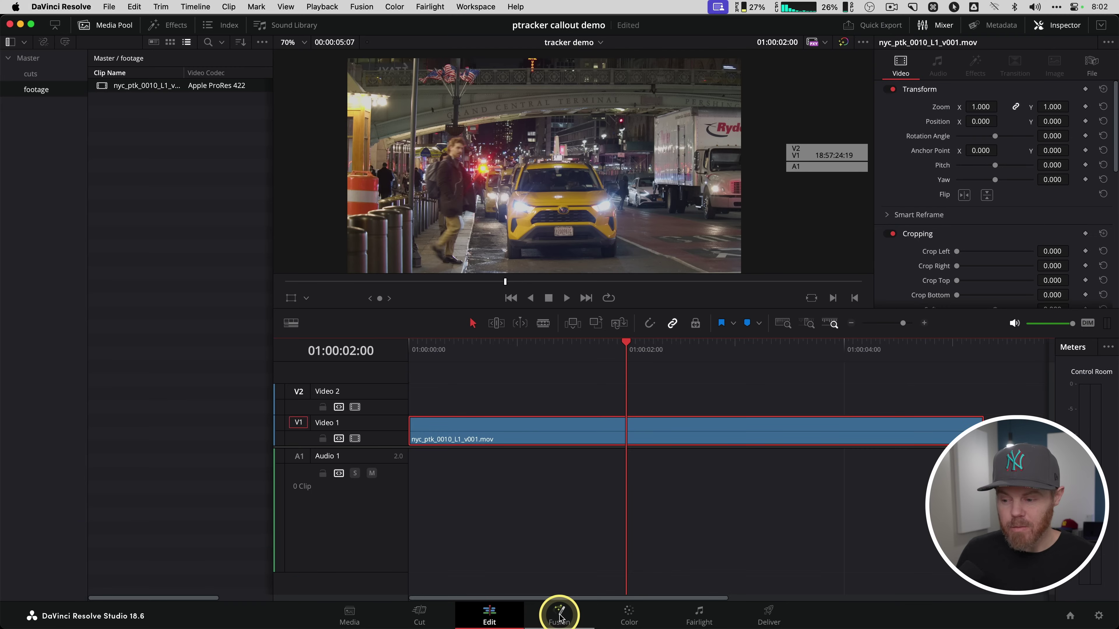
- Switch to the Fusion page and apply the Fusion Mid Flow layout preset
{"action": "left_click", "coordinate": [559, 615]}
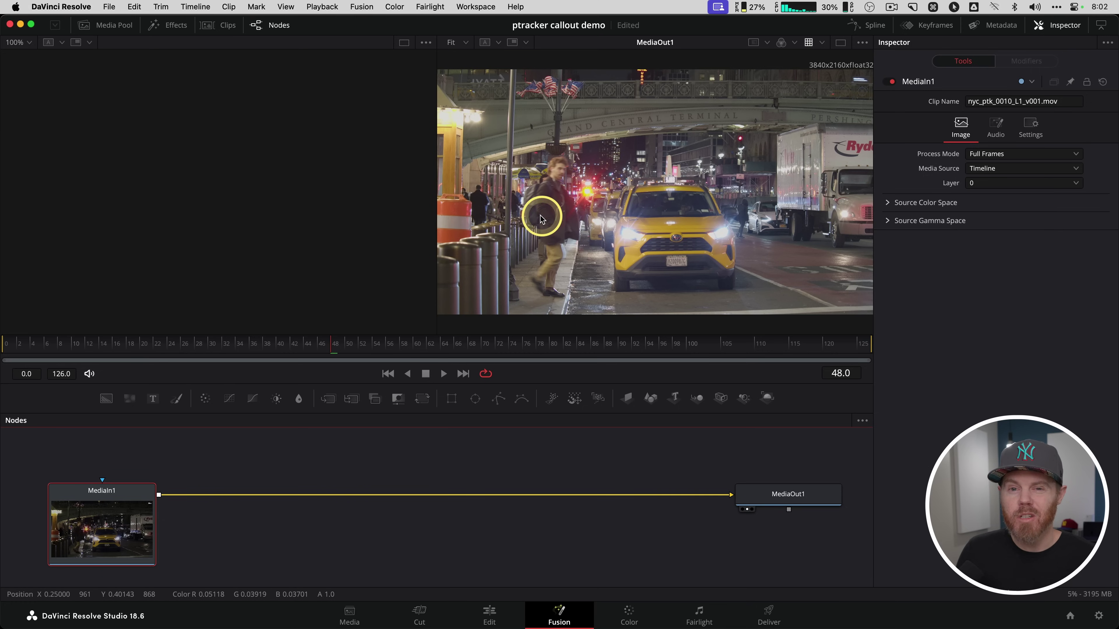
{"action": "left_click", "coordinate": [469, 8]}
{"action": "mouse_move", "coordinate": [527, 200]}
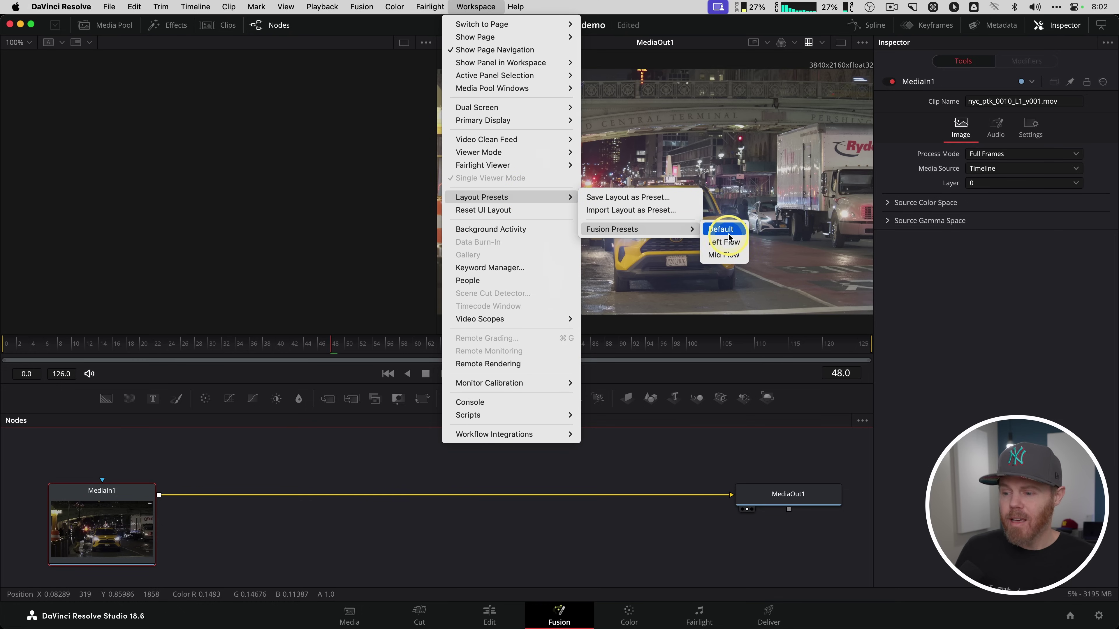
{"action": "key", "text": "fn"}
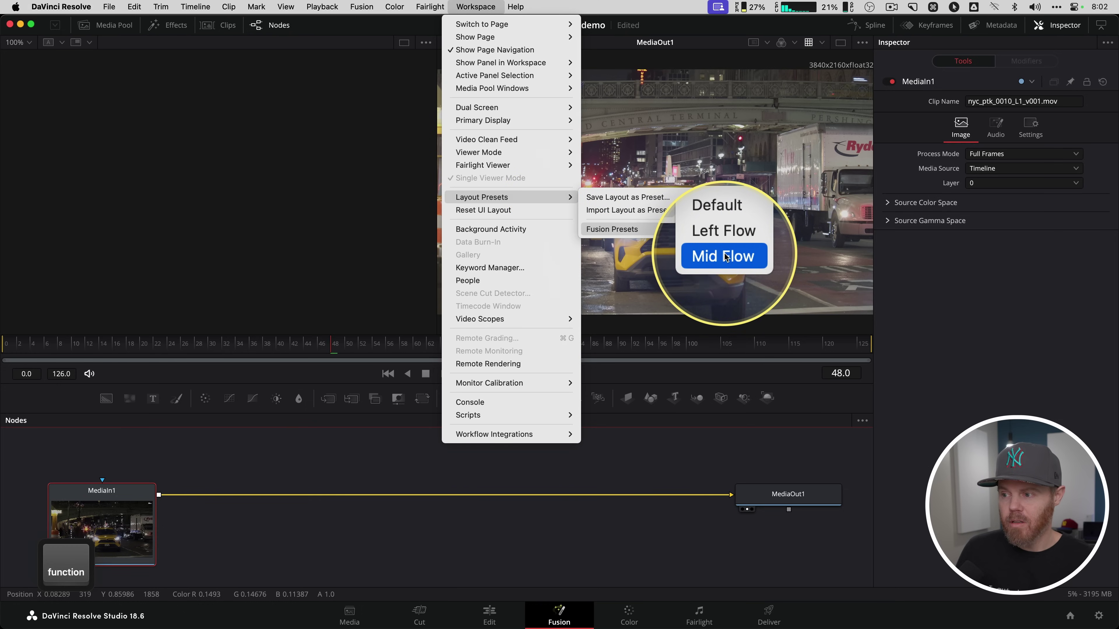
{"action": "left_click", "coordinate": [724, 255]}
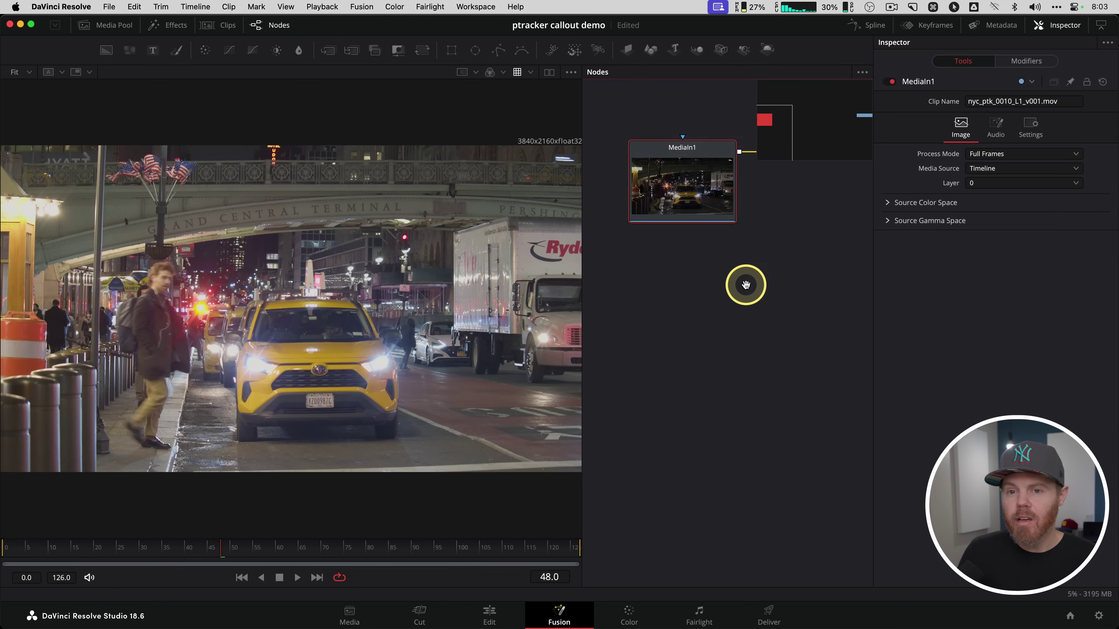
- Fit the MediaIn1 and MediaOut1 nodes into the node view
{"action": "scroll", "coordinate": [744, 291], "scroll_direction": "up", "scroll_amount": 2}
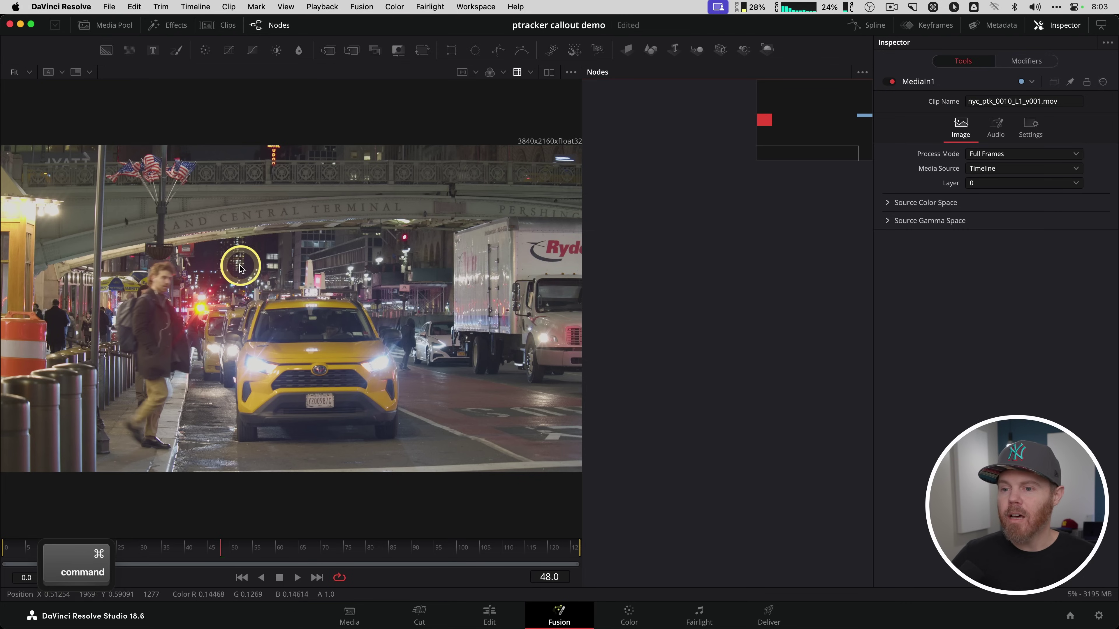
{"action": "scroll", "coordinate": [240, 266], "scroll_direction": "down", "scroll_amount": 2}
{"action": "scroll", "coordinate": [232, 257], "scroll_direction": "up", "scroll_amount": 5}
{"action": "scroll", "coordinate": [234, 263], "scroll_direction": "down", "scroll_amount": 5}
{"action": "scroll", "coordinate": [239, 260], "scroll_direction": "up", "scroll_amount": 2}
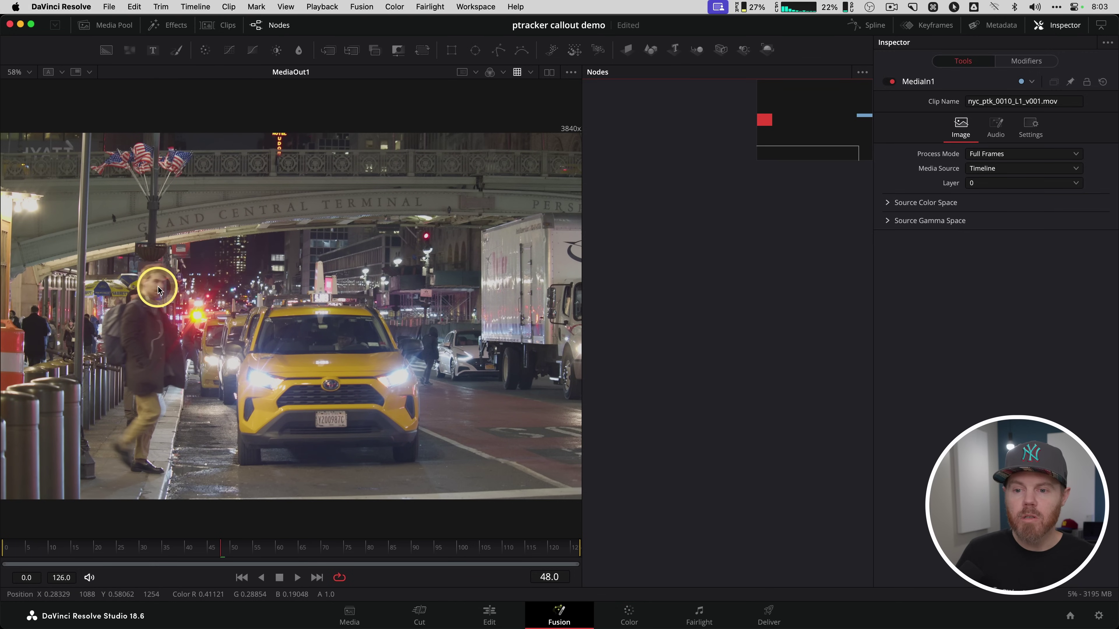
{"action": "scroll", "coordinate": [159, 287], "scroll_direction": "up", "scroll_amount": 8}
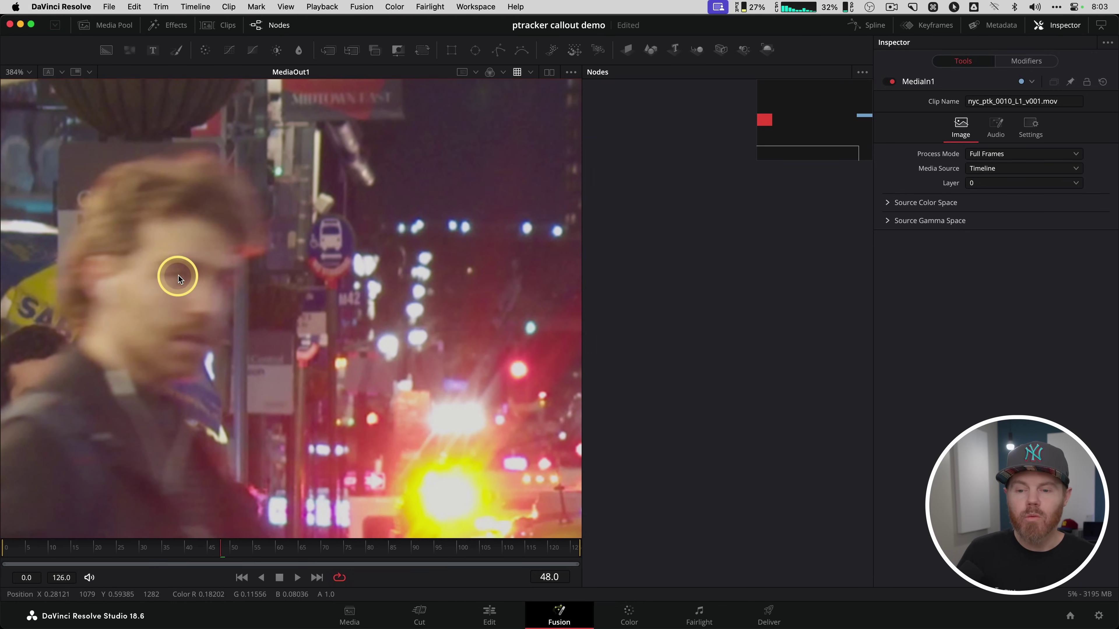
{"action": "scroll", "coordinate": [178, 275], "scroll_direction": "down", "scroll_amount": 8}
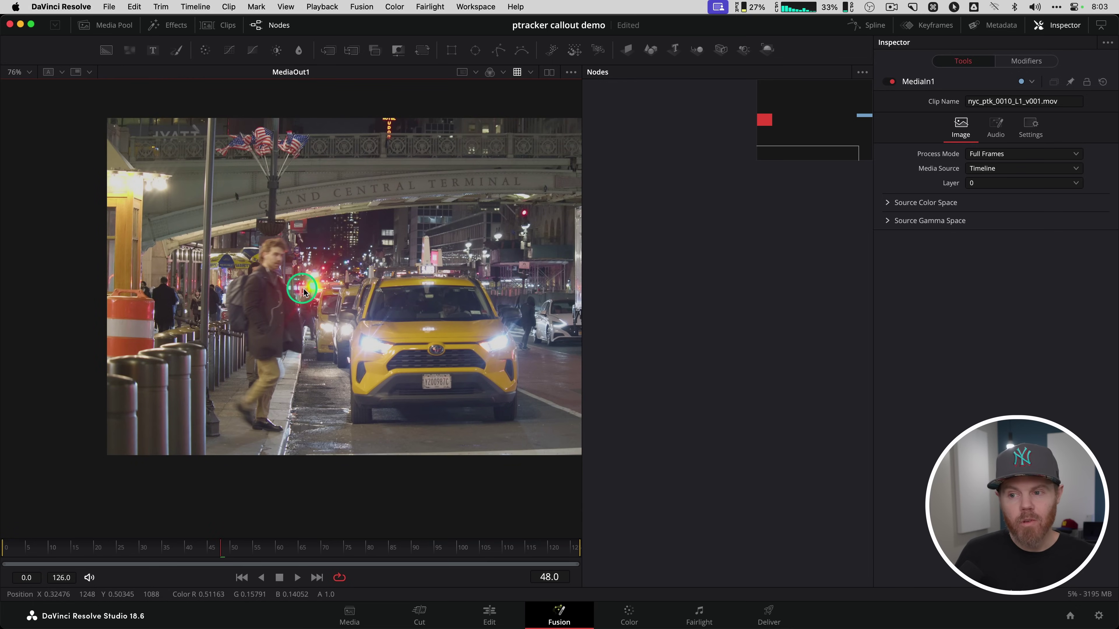
{"action": "scroll", "coordinate": [367, 305], "scroll_direction": "right", "scroll_amount": 5}
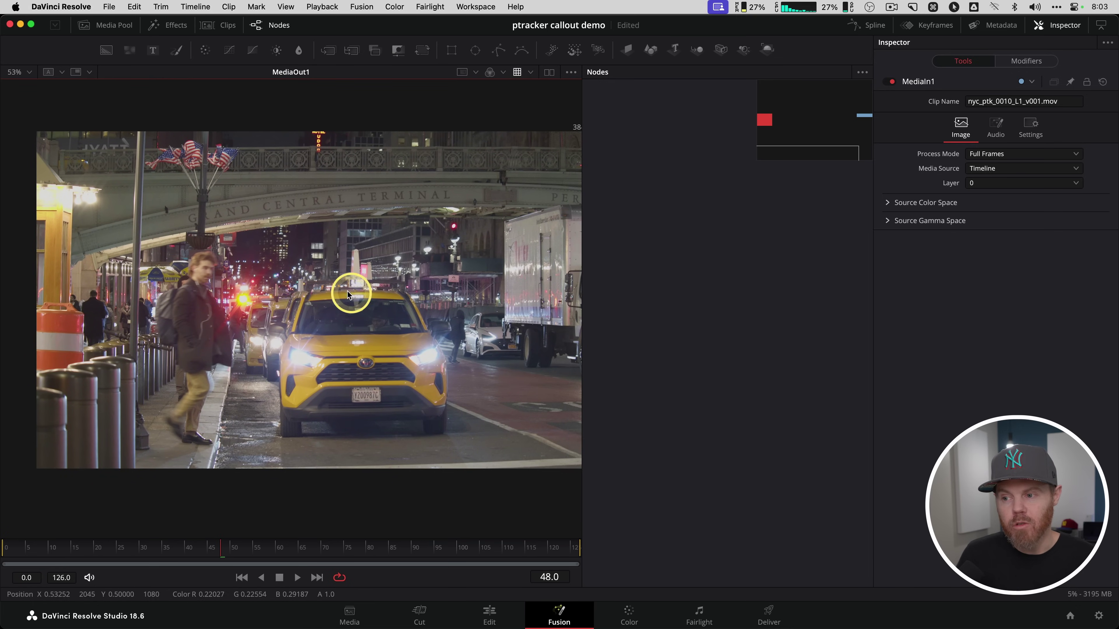
{"action": "scroll", "coordinate": [333, 301], "scroll_direction": "right", "scroll_amount": 1}
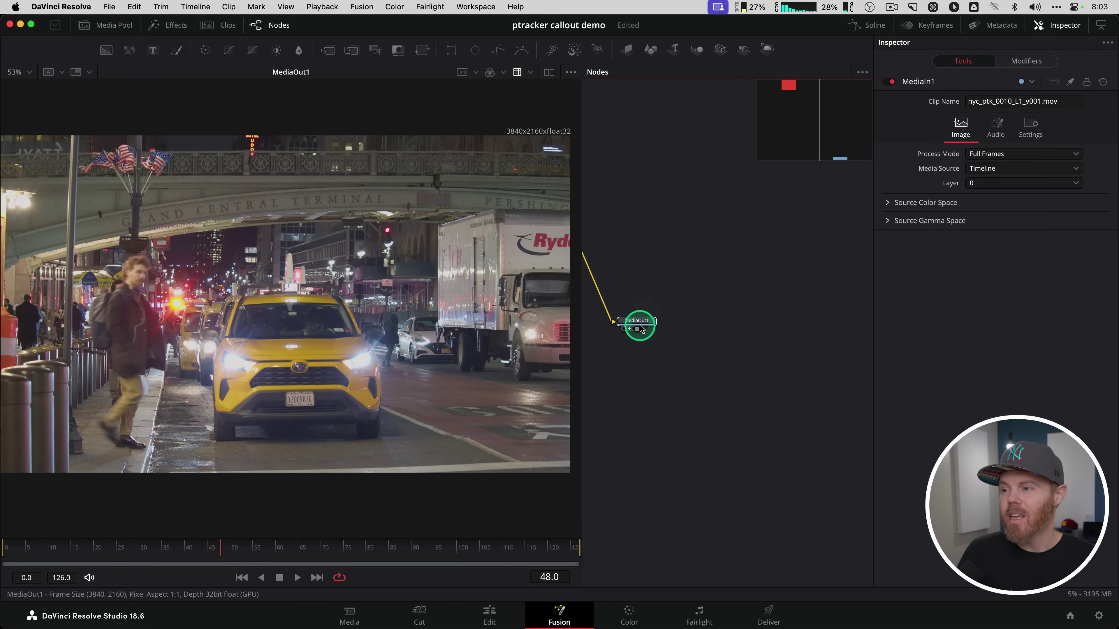
{"action": "left_click", "coordinate": [639, 328]}
{"action": "key", "text": "ctrl+f"}
- Nudge MediaIn1 down, then toggle the viewer LUT off and back on to compare
{"action": "left_click_drag", "start_coordinate": [745, 167], "coordinate": [743, 175]}
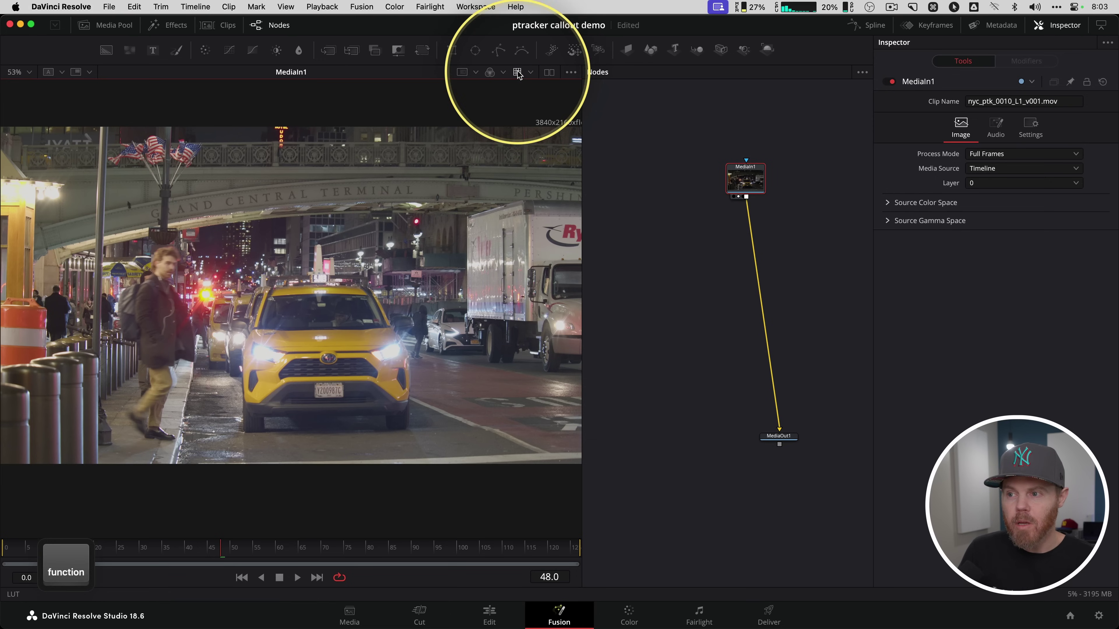
{"action": "left_click", "coordinate": [518, 73]}
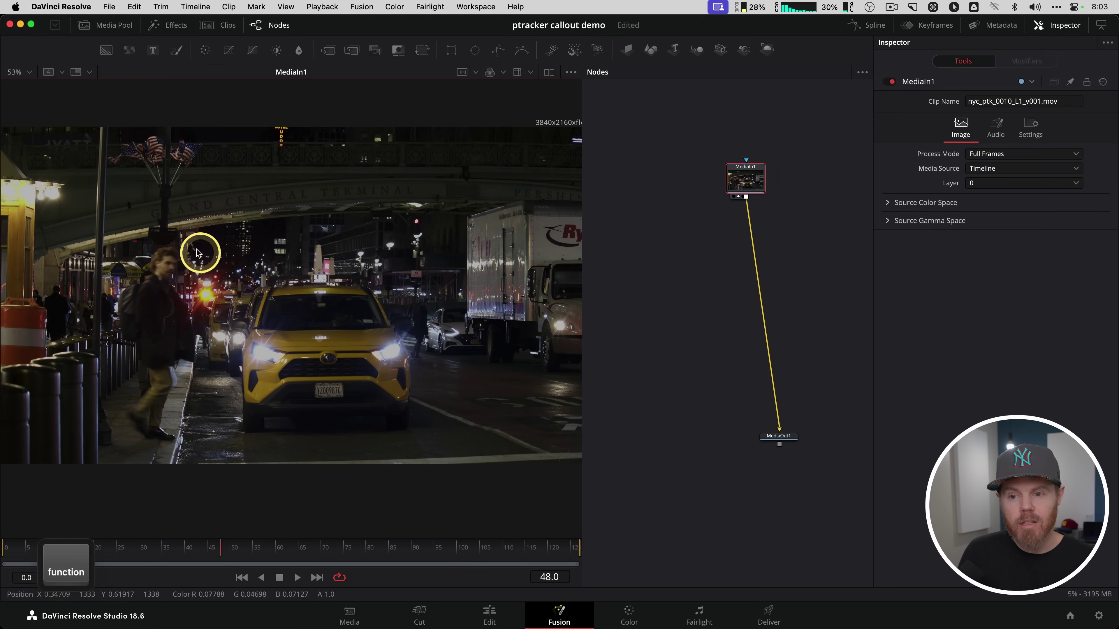
{"action": "left_click", "coordinate": [518, 74]}
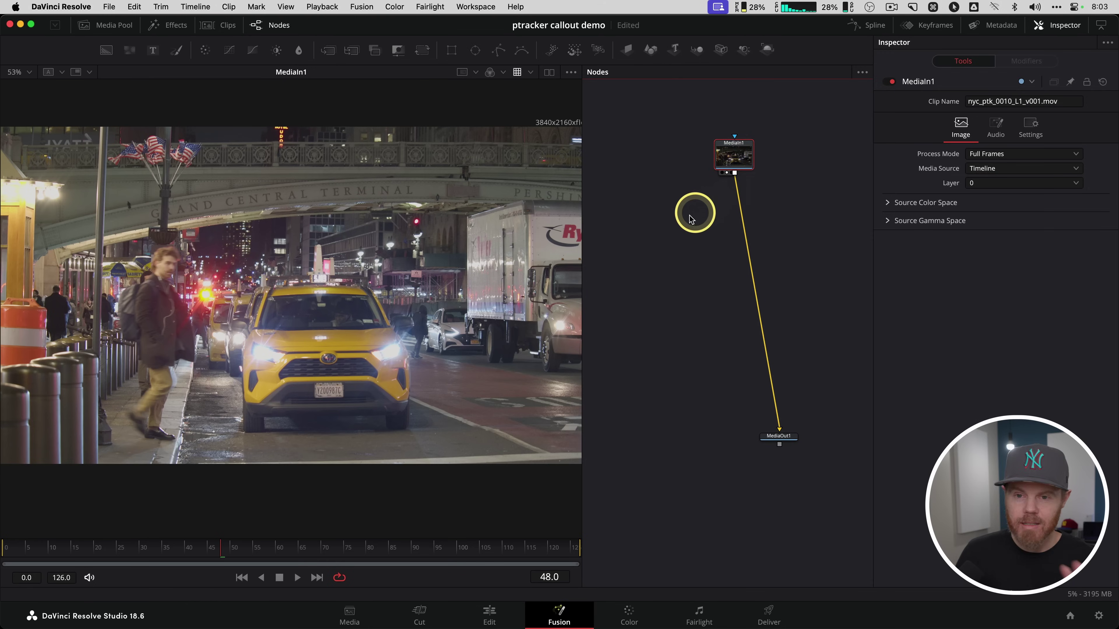
- Line up MediaIn1 and MediaOut1, then add a Tracker node by searching 'tra'
{"action": "left_click_drag", "start_coordinate": [780, 436], "coordinate": [757, 436]}
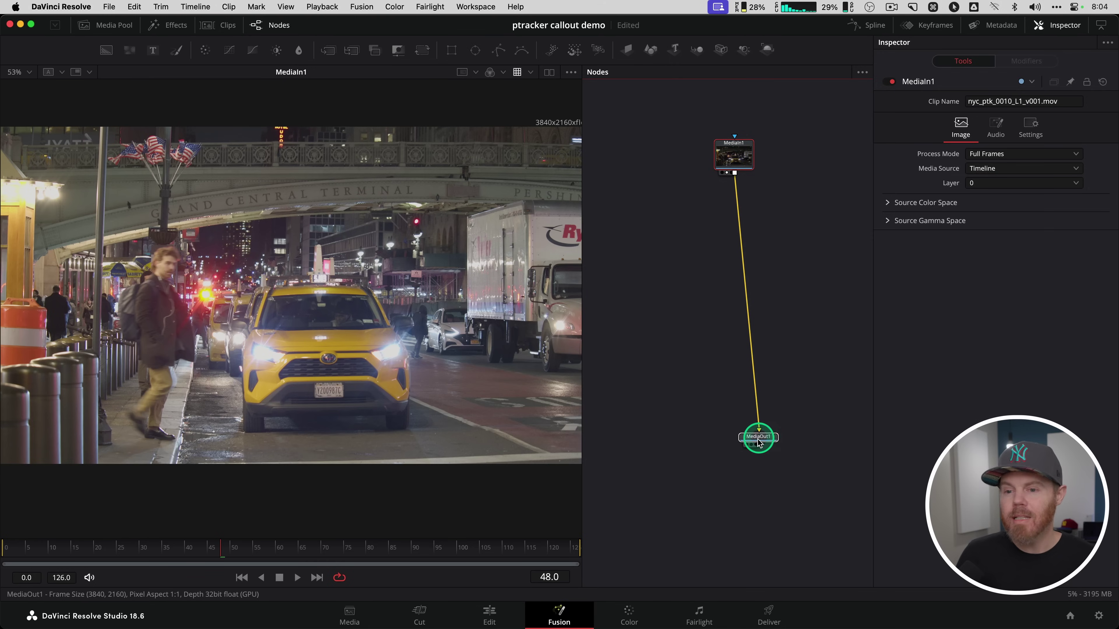
{"action": "left_click_drag", "start_coordinate": [735, 158], "coordinate": [730, 164]}
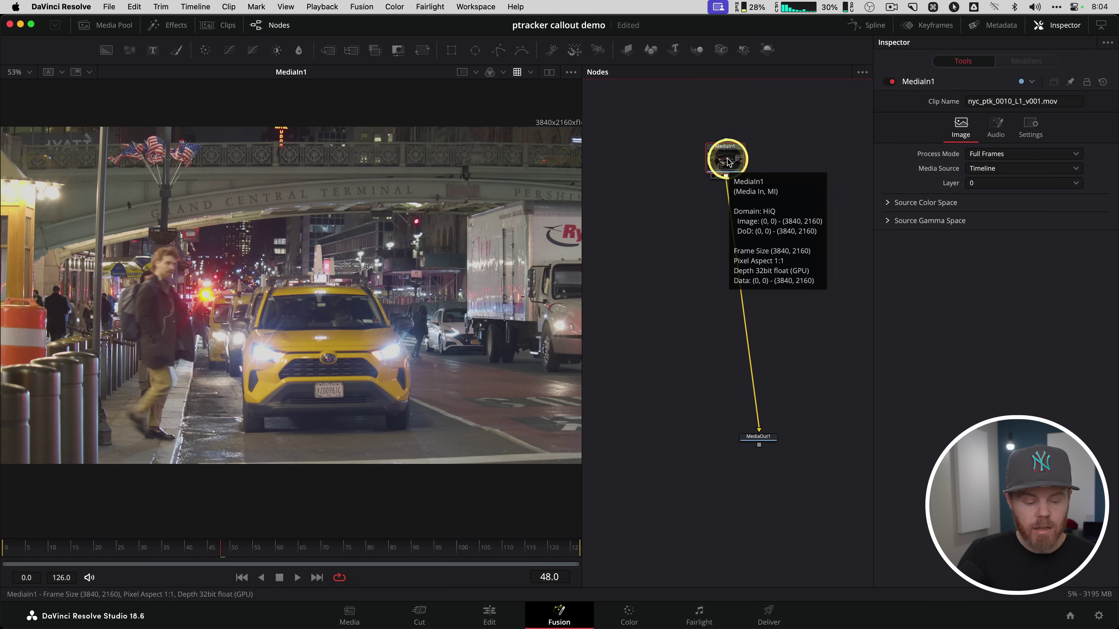
{"action": "key", "text": "shift+space"}
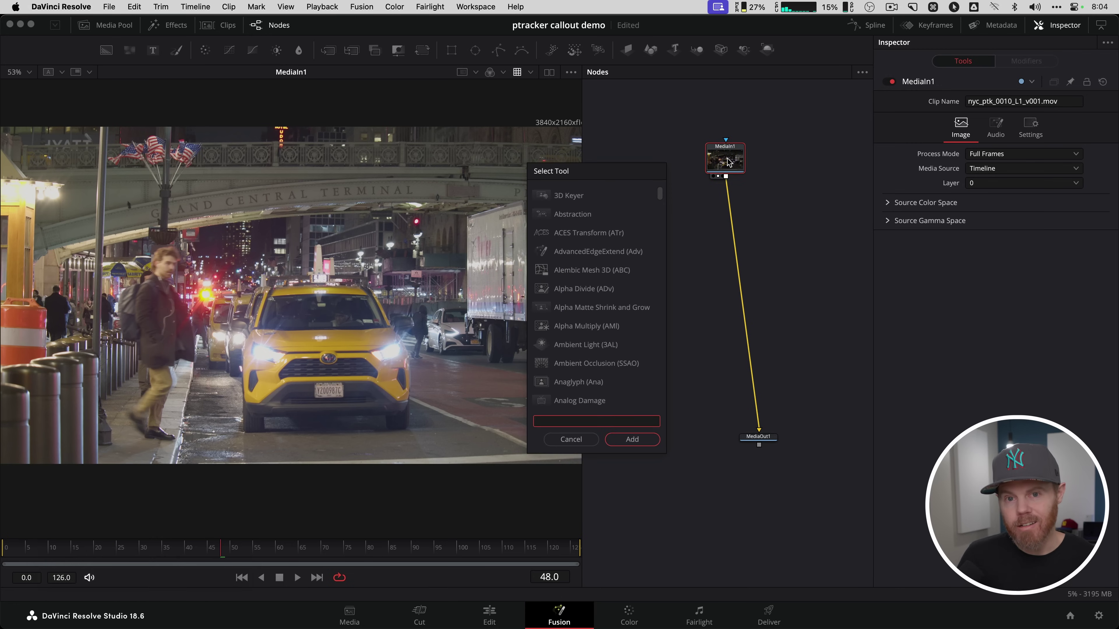
{"action": "type", "text": "tra"}
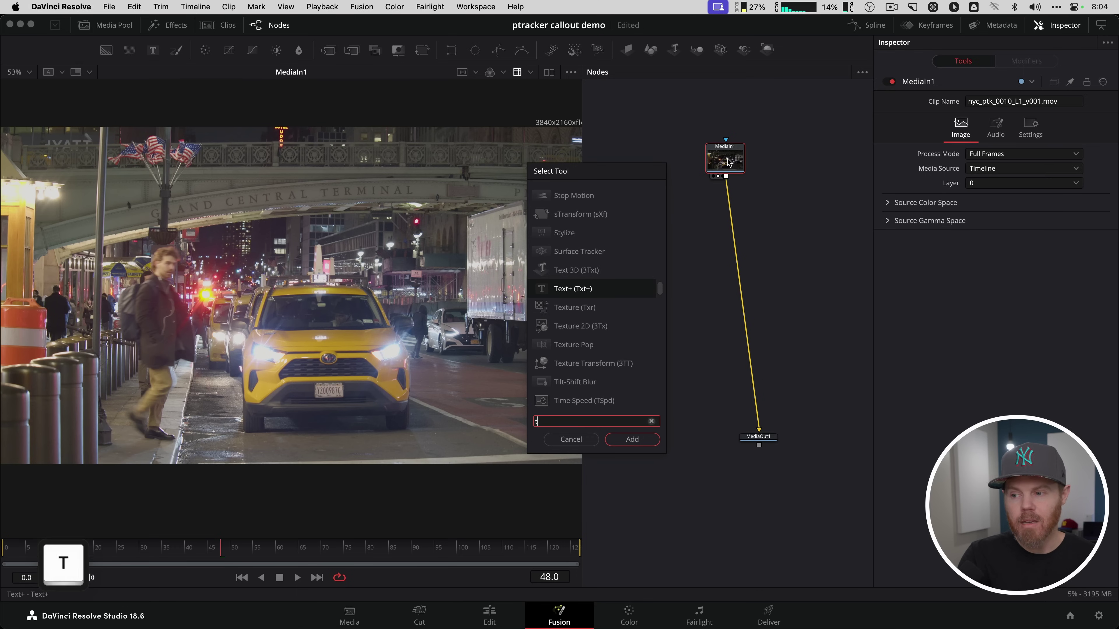
{"action": "key", "text": "Return"}
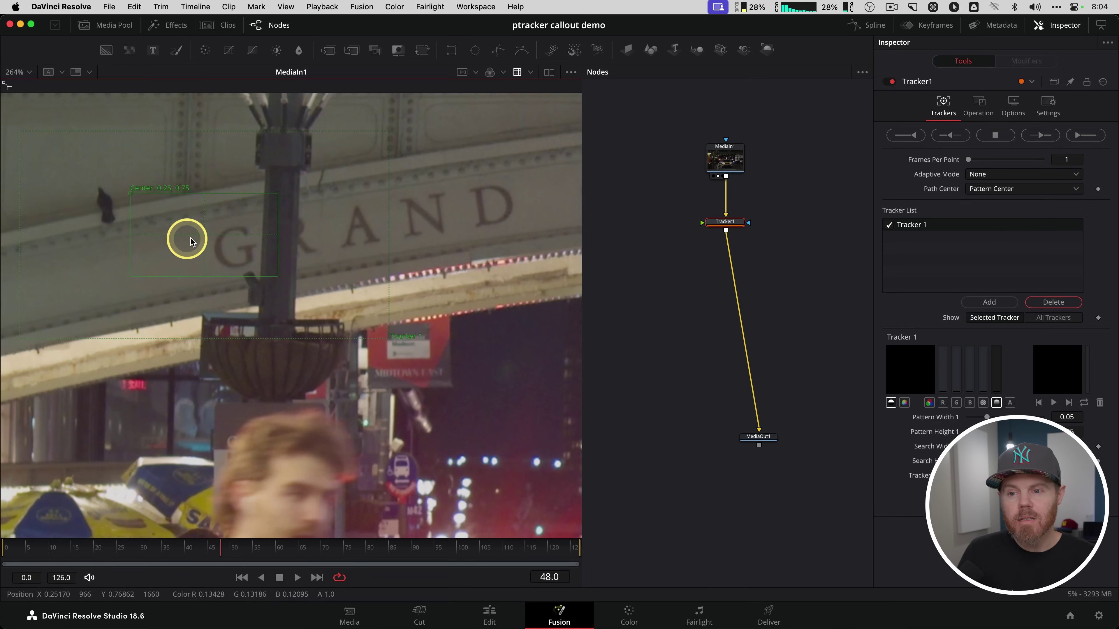
- Load Tracker1 into Viewer 1 and scrub to the frame where the man crosses
{"action": "scroll", "coordinate": [208, 226], "scroll_direction": "down", "scroll_amount": 1}
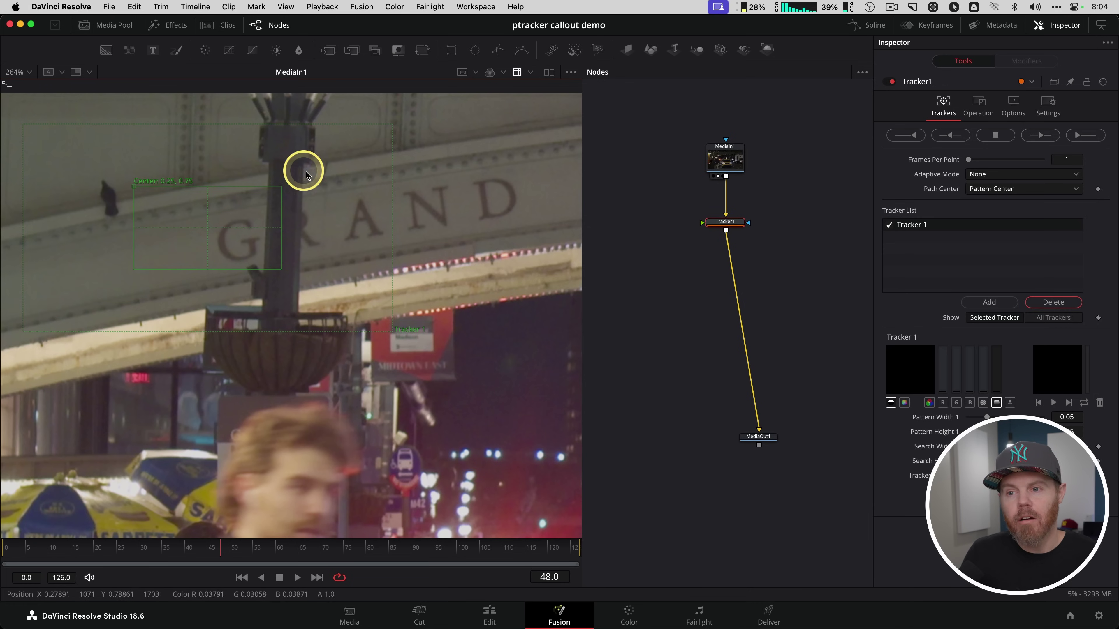
{"action": "scroll", "coordinate": [306, 175], "scroll_direction": "down", "scroll_amount": 8}
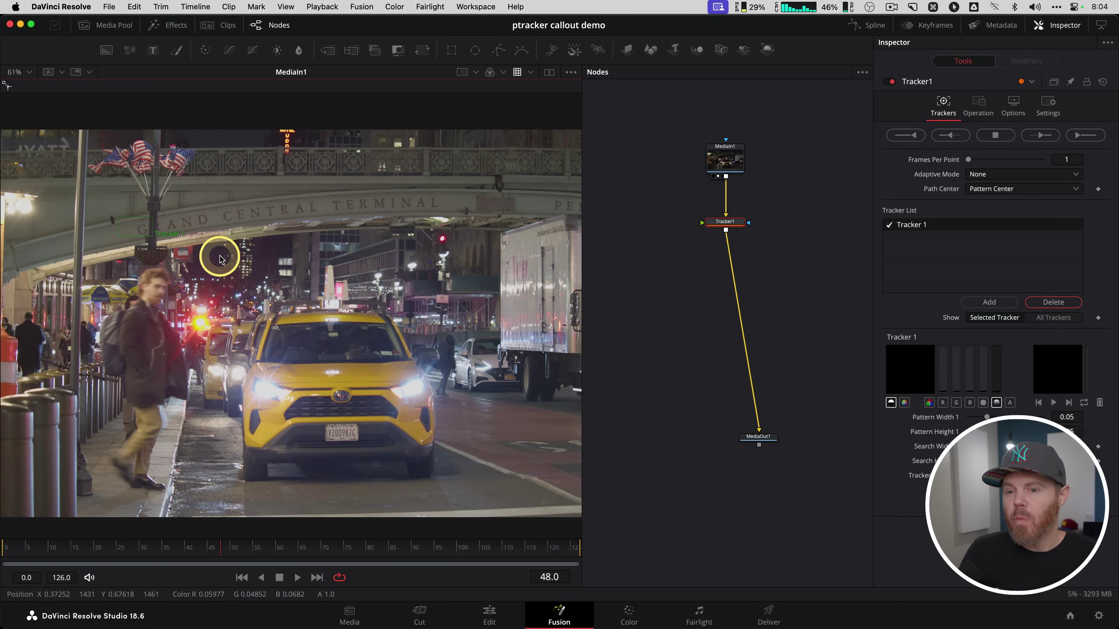
{"action": "scroll", "coordinate": [246, 273], "scroll_direction": "up", "scroll_amount": 1}
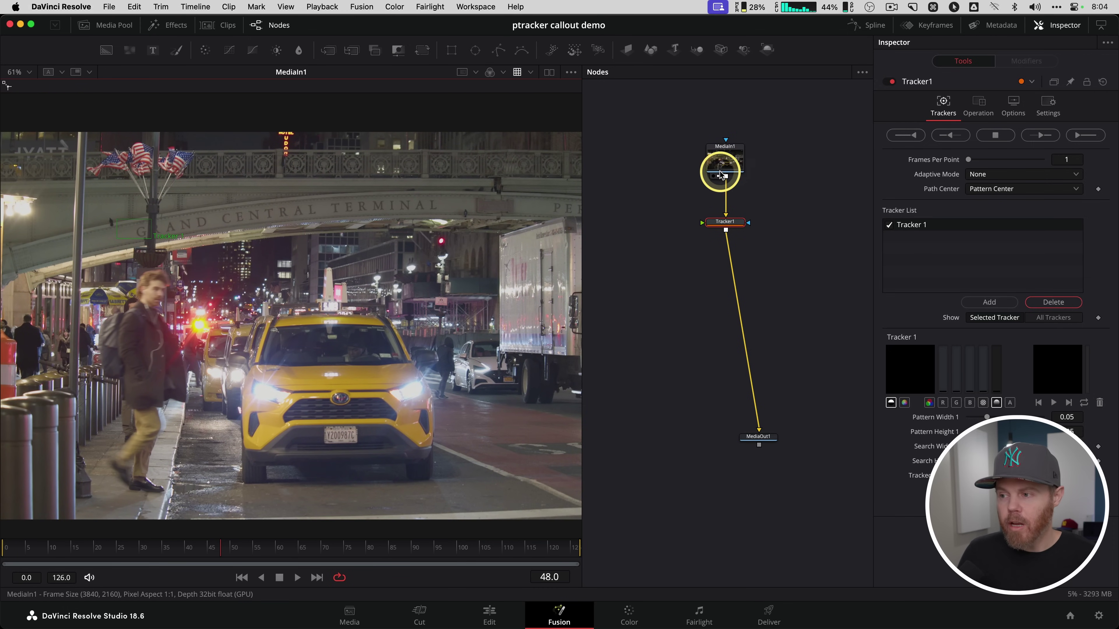
{"action": "key", "text": "fn"}
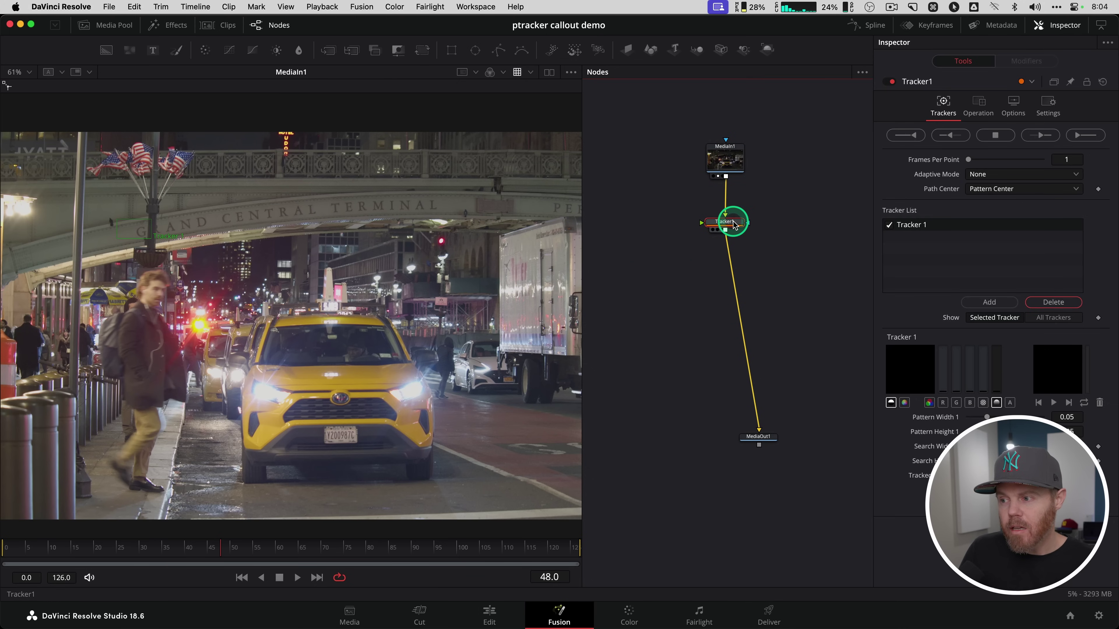
{"action": "key", "text": "1"}
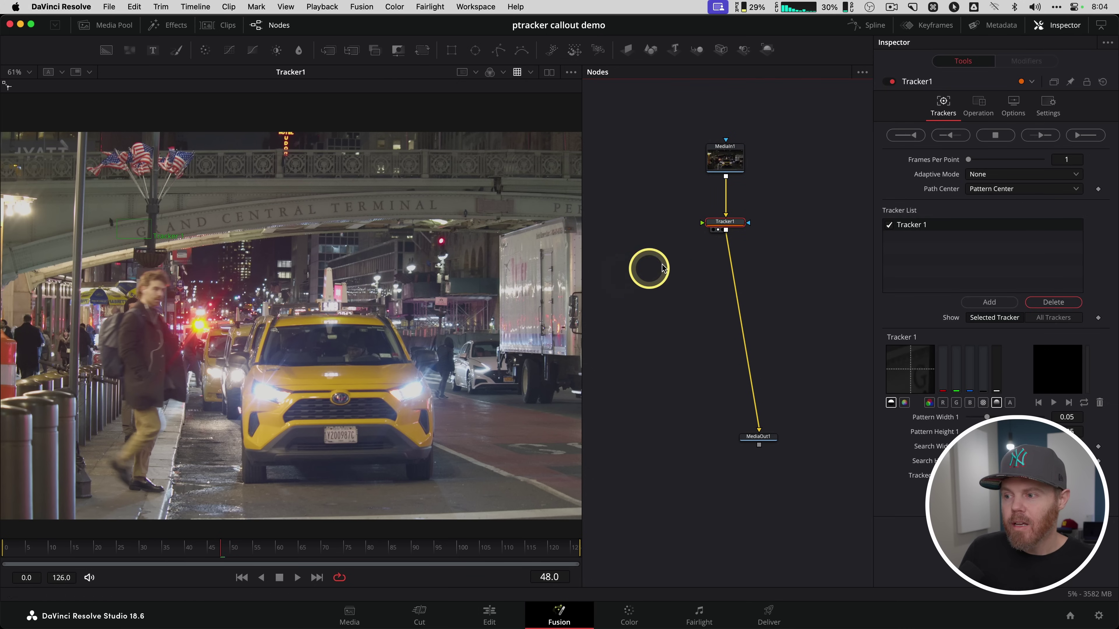
{"action": "key", "text": "fn"}
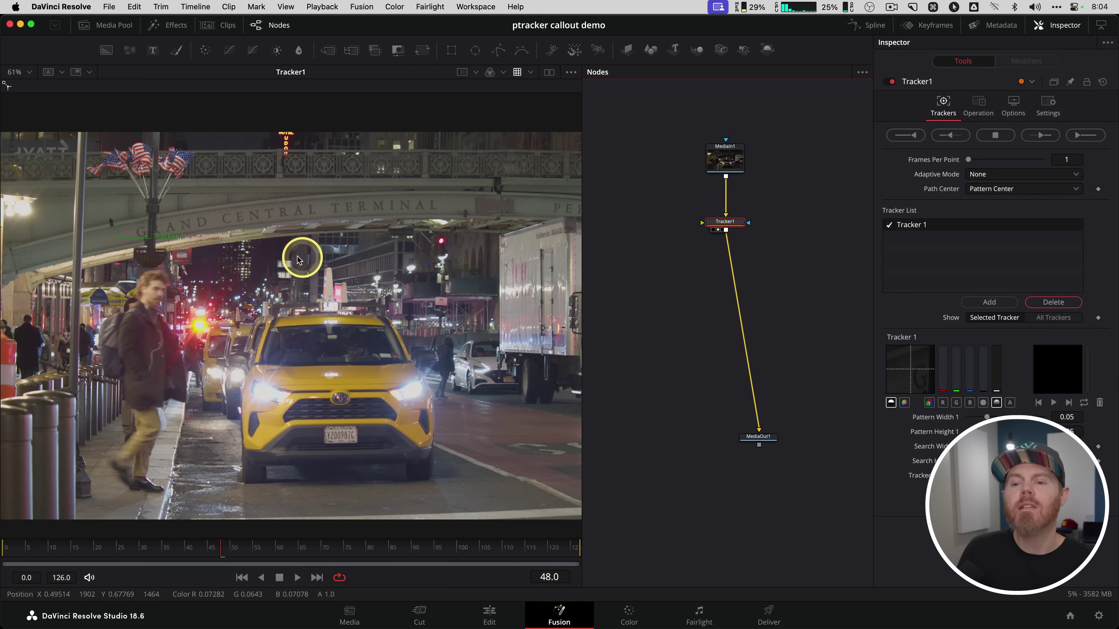
{"action": "scroll", "coordinate": [275, 254], "scroll_direction": "down", "scroll_amount": 3}
{"action": "scroll", "coordinate": [324, 255], "scroll_direction": "up", "scroll_amount": 4}
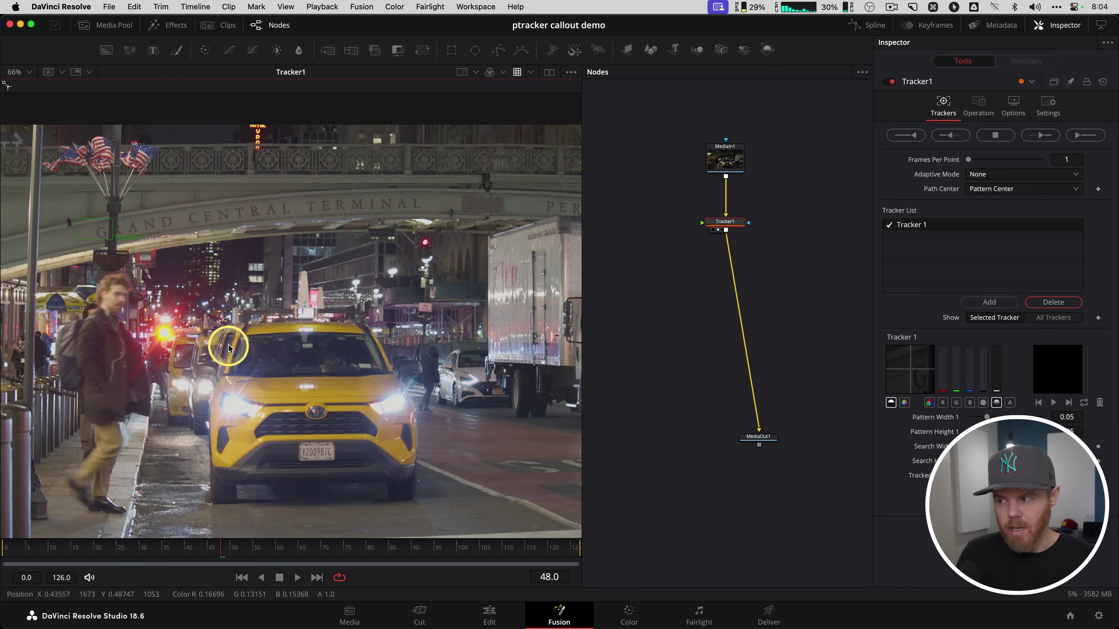
{"action": "left_click_drag", "start_coordinate": [259, 543], "coordinate": [344, 547]}
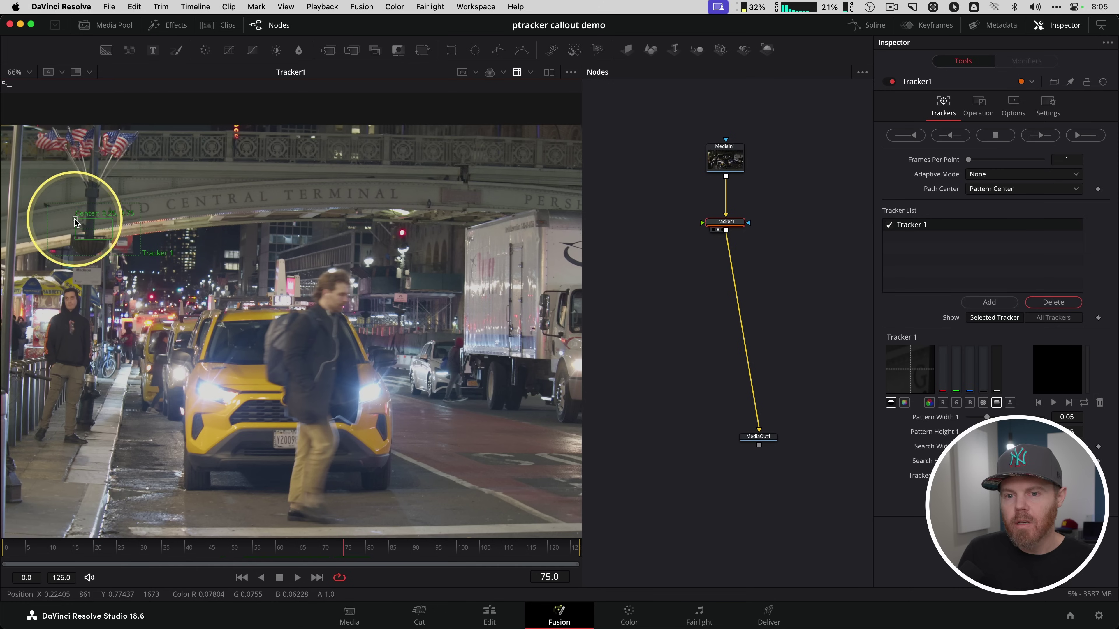
- Drop Tracker 1 on the man's face, tighten its pattern box and shrink the search area
{"action": "left_click_drag", "start_coordinate": [73, 218], "coordinate": [310, 286]}
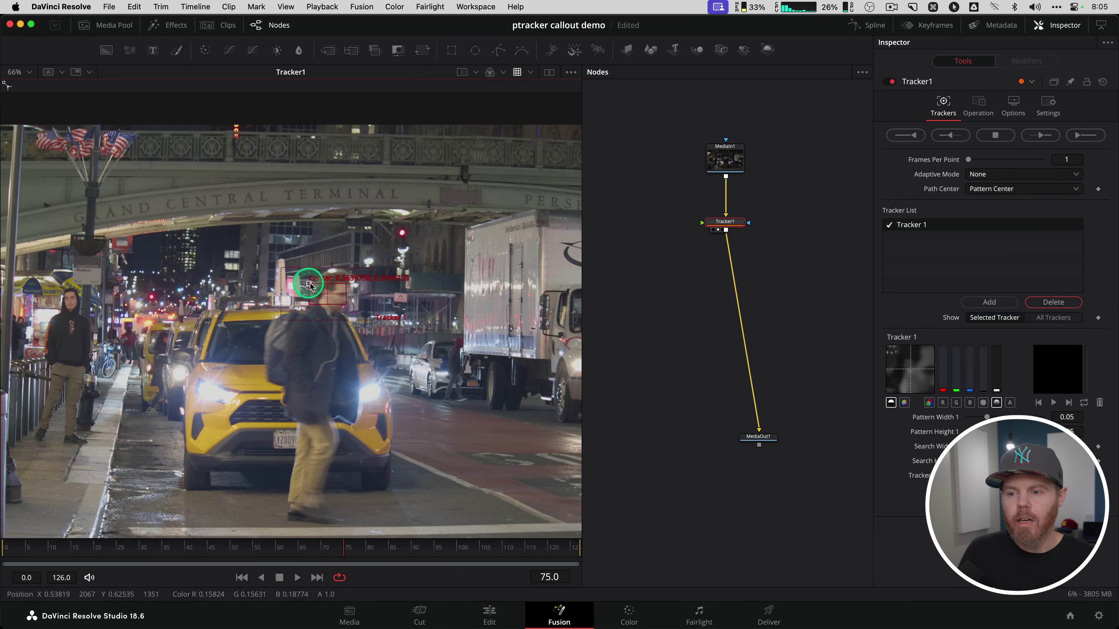
{"action": "scroll", "coordinate": [338, 301], "scroll_direction": "up", "scroll_amount": 6}
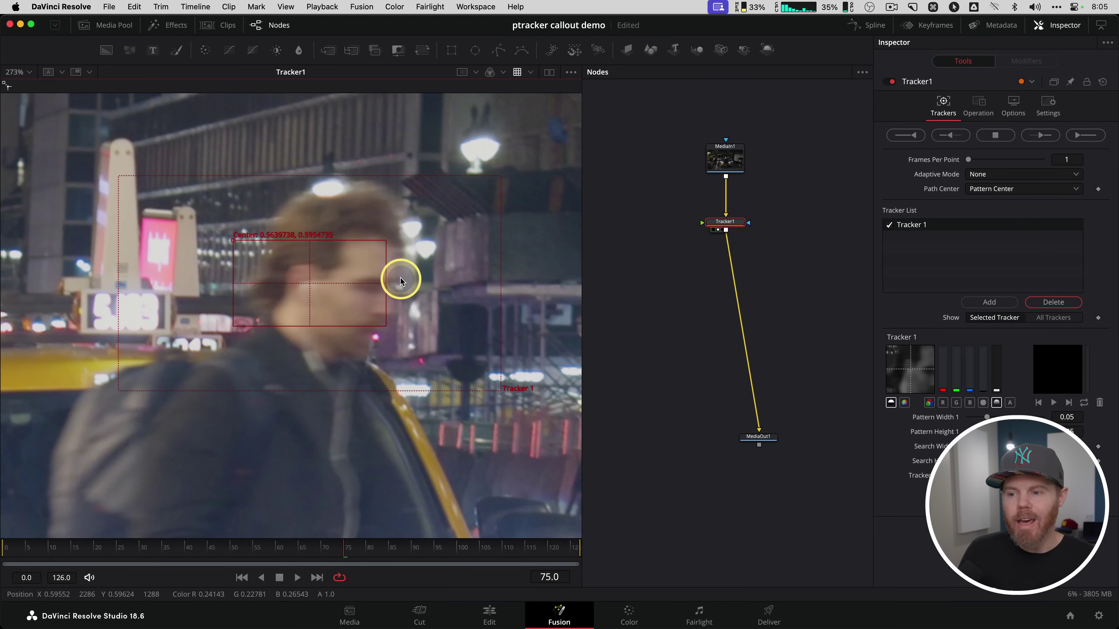
{"action": "left_click_drag", "start_coordinate": [387, 299], "coordinate": [343, 303]}
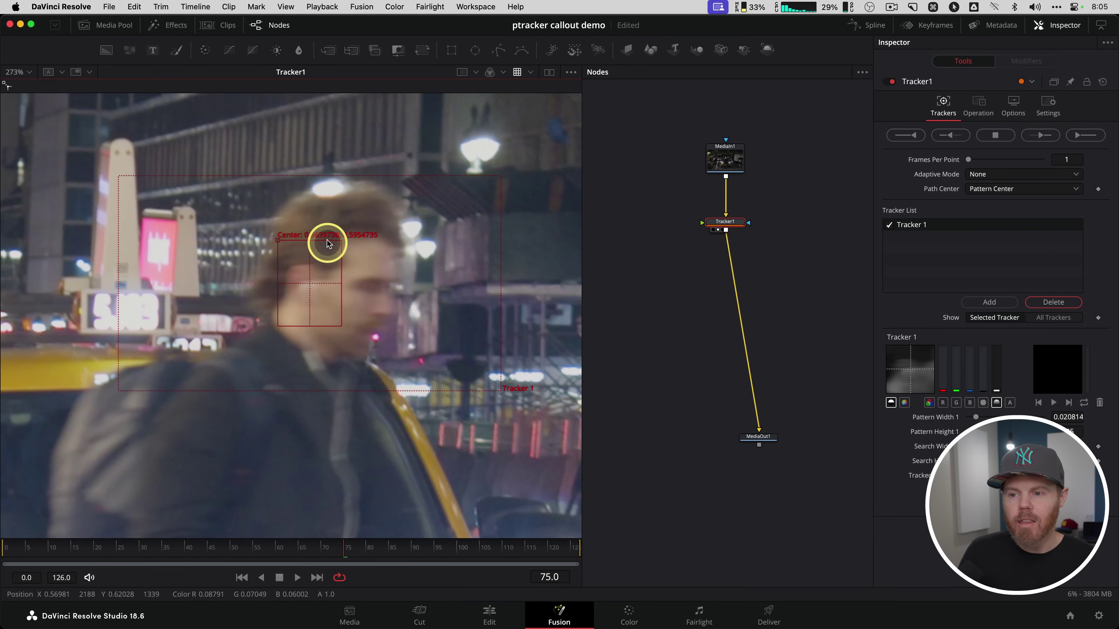
{"action": "left_click_drag", "start_coordinate": [324, 242], "coordinate": [326, 267]}
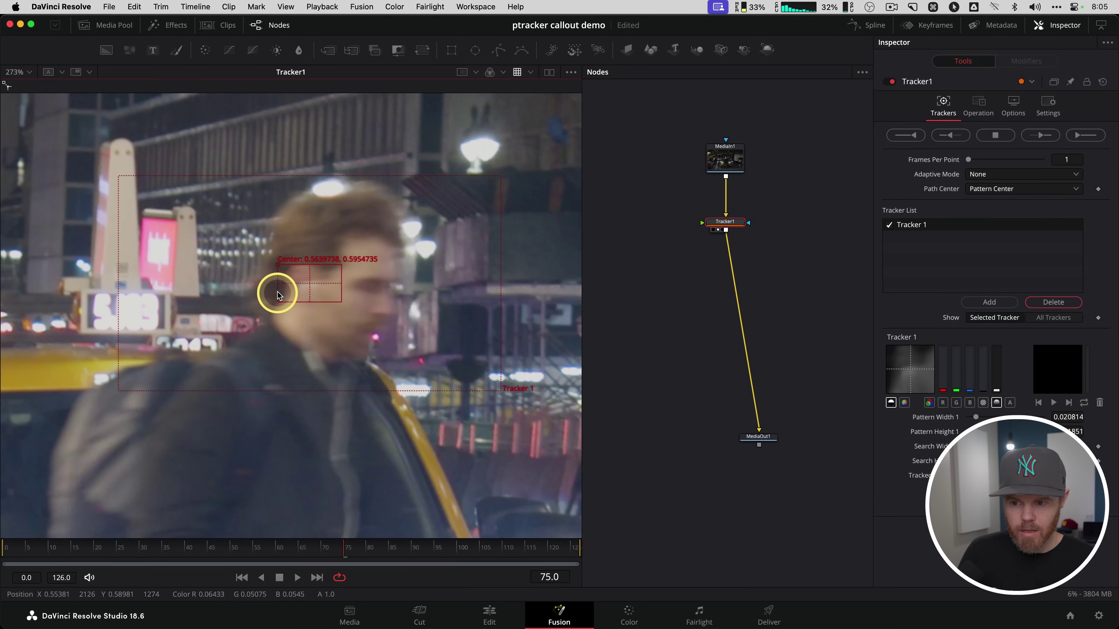
{"action": "left_click_drag", "start_coordinate": [277, 294], "coordinate": [287, 294]}
{"action": "left_click_drag", "start_coordinate": [331, 392], "coordinate": [322, 344]}
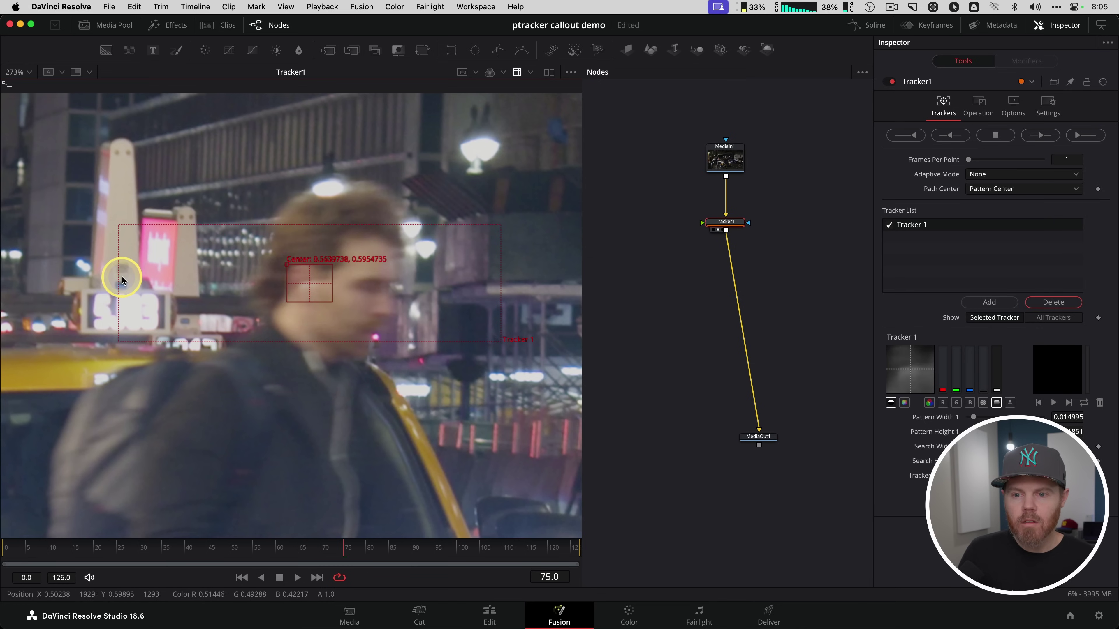
{"action": "scroll", "coordinate": [255, 288], "scroll_direction": "down", "scroll_amount": 4}
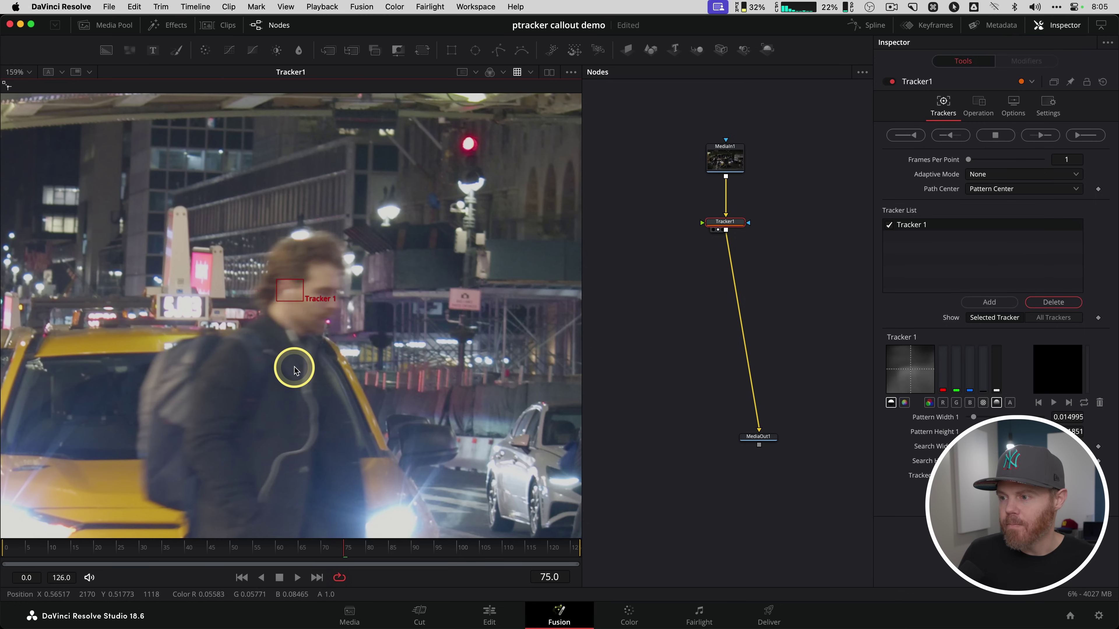
{"action": "scroll", "coordinate": [268, 369], "scroll_direction": "down", "scroll_amount": 2}
{"action": "scroll", "coordinate": [297, 334], "scroll_direction": "up", "scroll_amount": 2}
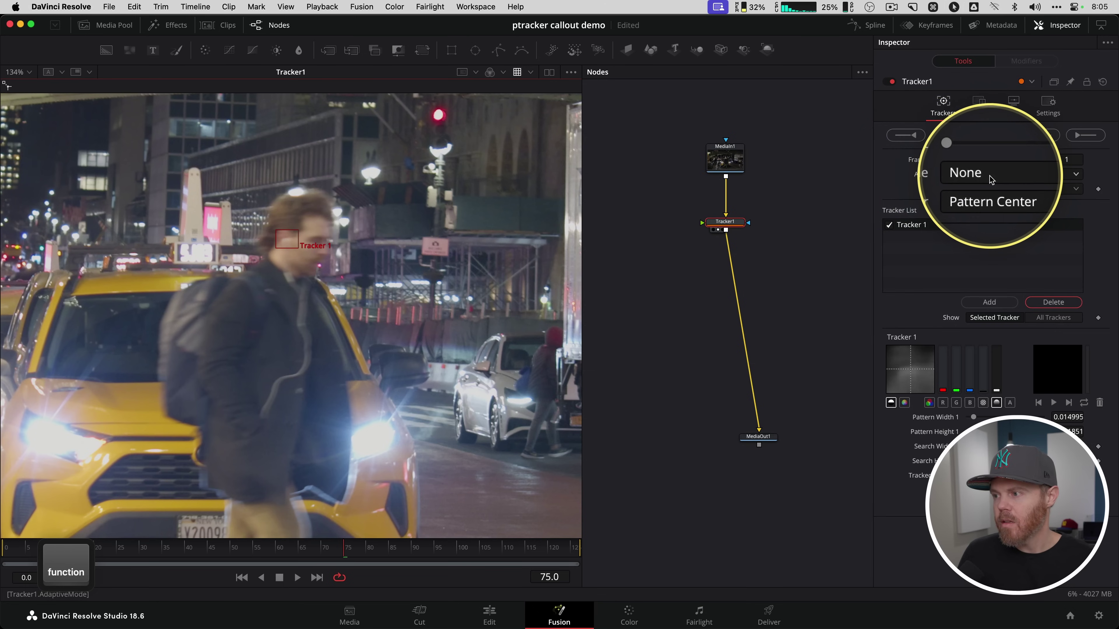
- Change Tracker 1's Adaptive Mode from None to Best match in the Inspector
{"action": "key", "text": "fn"}
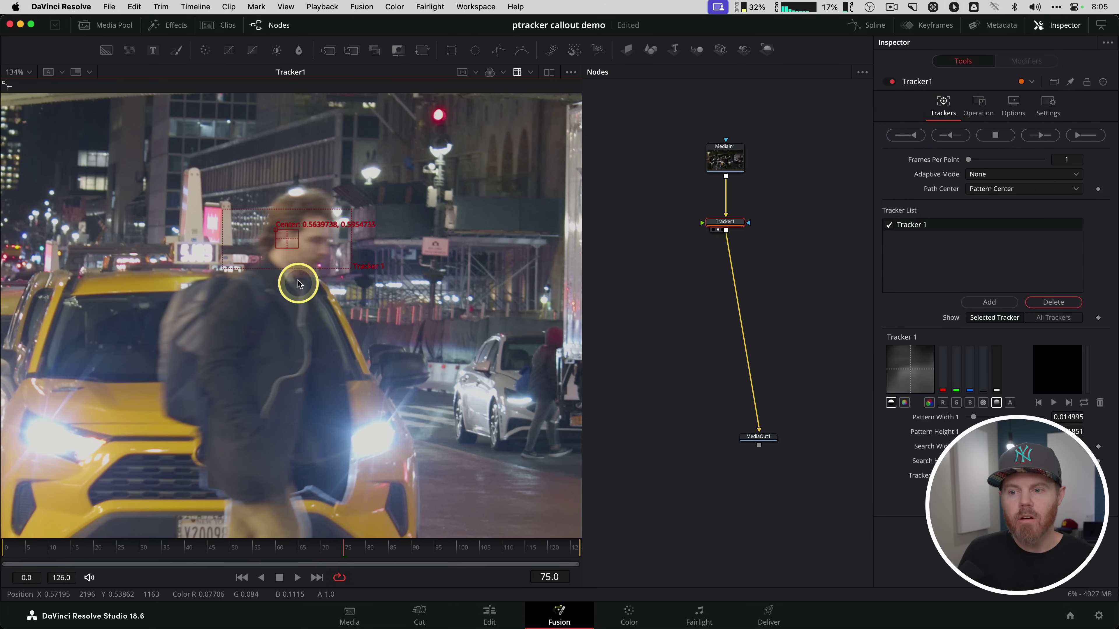
{"action": "mouse_move", "coordinate": [292, 248]}
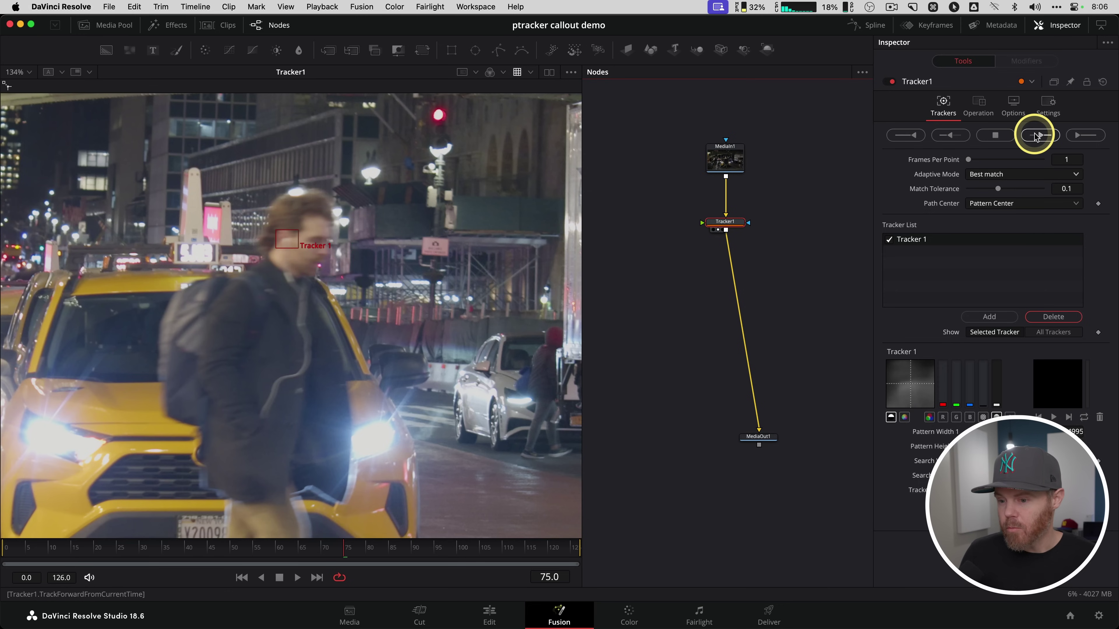
- Track the man's face forward from frame 75 and dismiss the Render completed notice
{"action": "left_click", "coordinate": [1038, 135]}
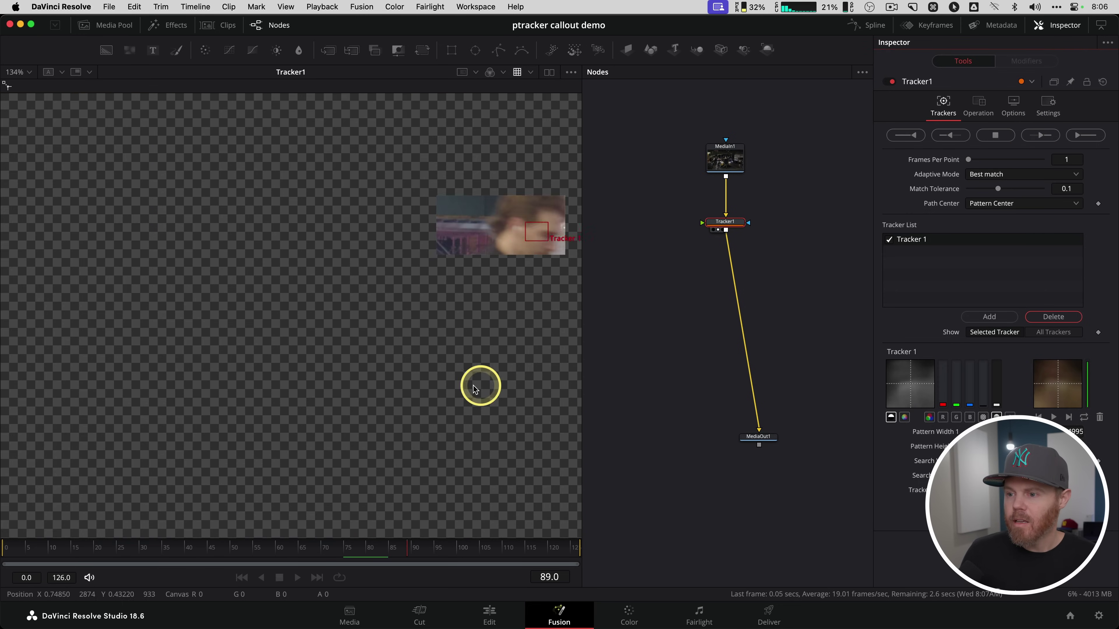
{"action": "scroll", "coordinate": [282, 376], "scroll_direction": "down", "scroll_amount": 8}
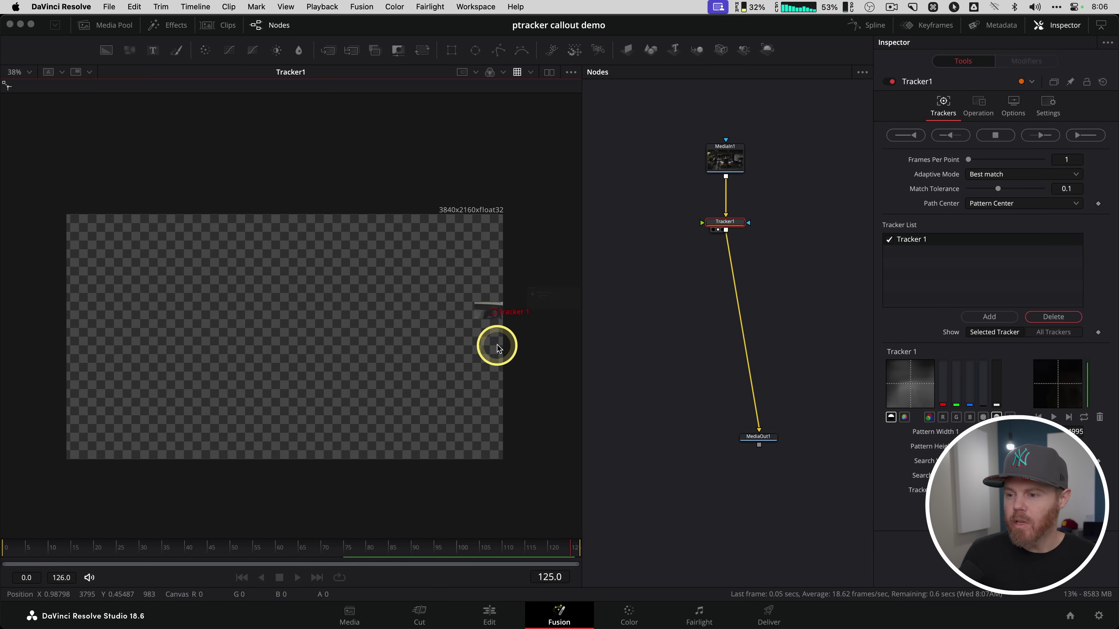
{"action": "left_click", "coordinate": [652, 340]}
{"action": "scroll", "coordinate": [467, 317], "scroll_direction": "up", "scroll_amount": 8}
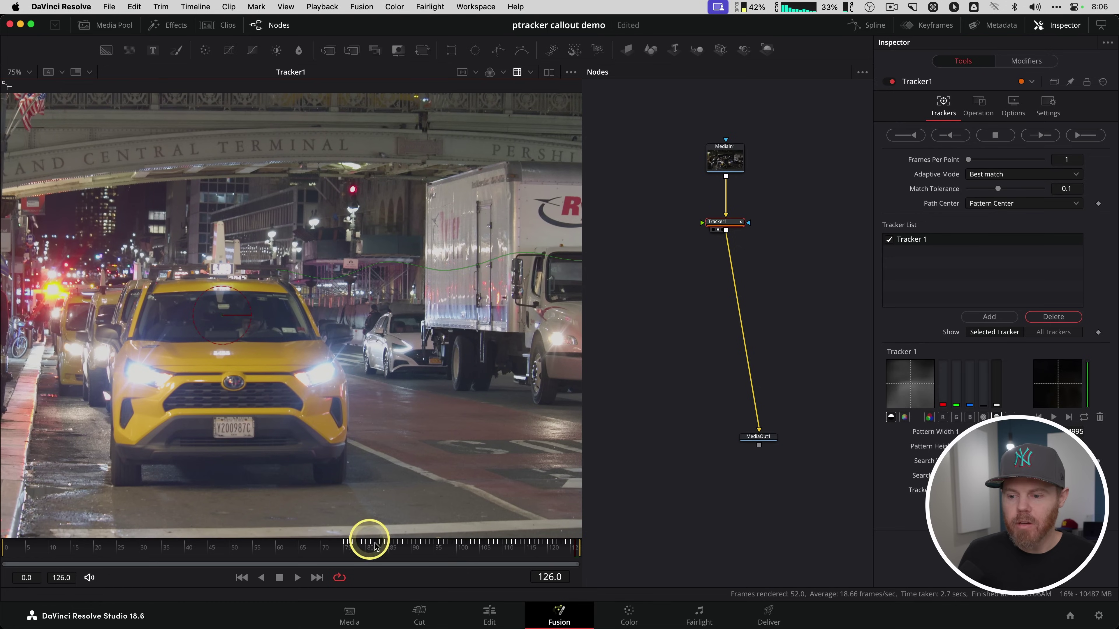
- Return to frame 75 and pan the viewer to frame the tracked face
{"action": "left_click_drag", "start_coordinate": [367, 542], "coordinate": [346, 563]}
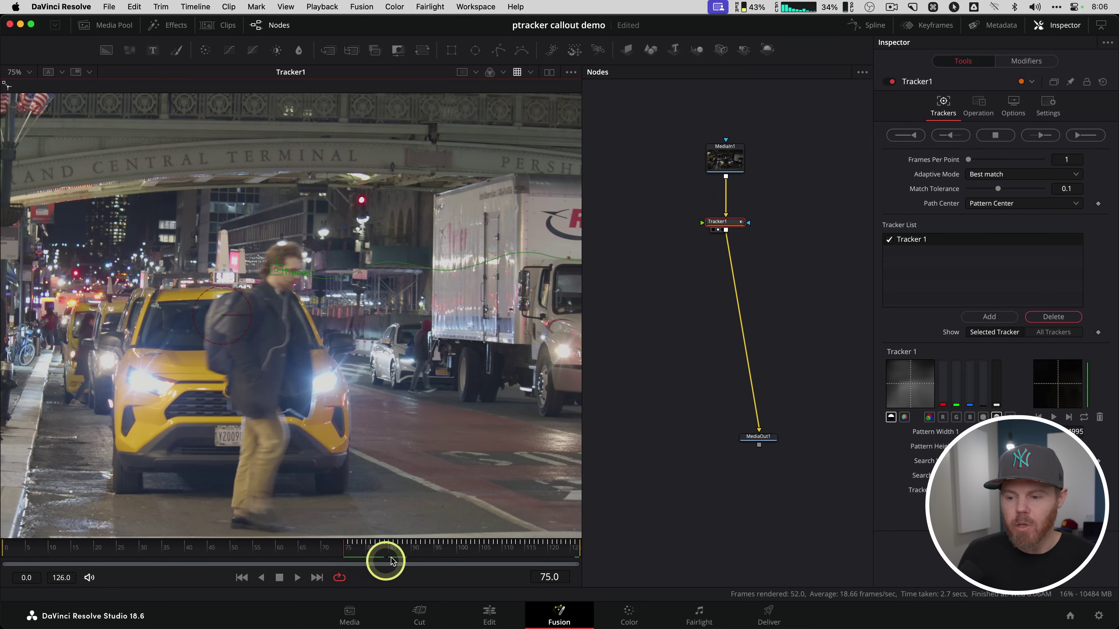
{"action": "key", "text": "fn"}
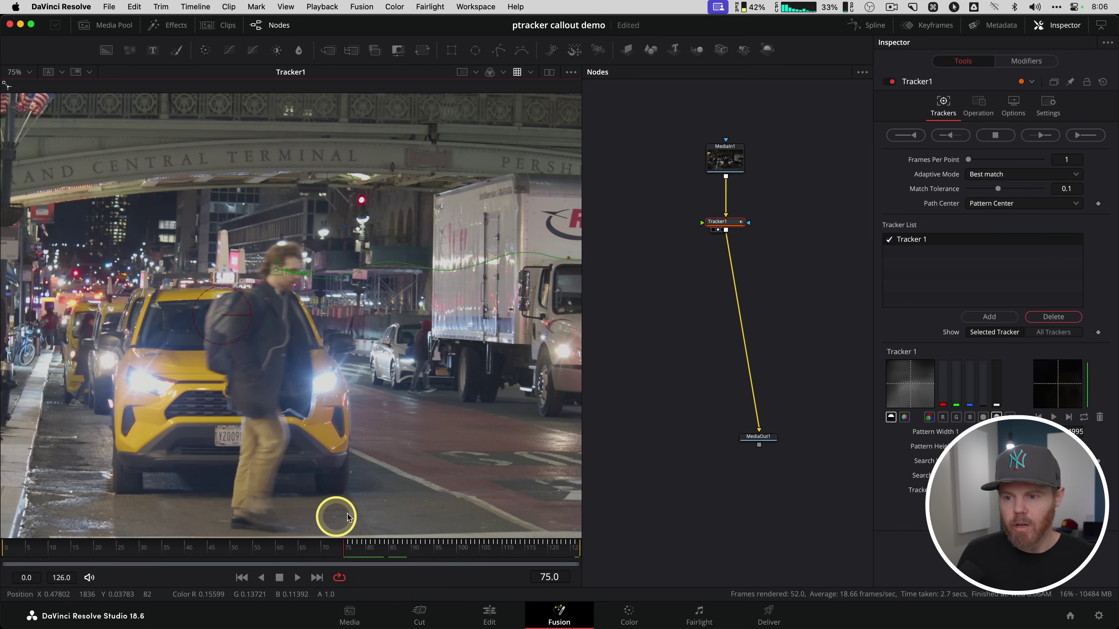
{"action": "left_click_drag", "start_coordinate": [293, 338], "coordinate": [503, 276]}
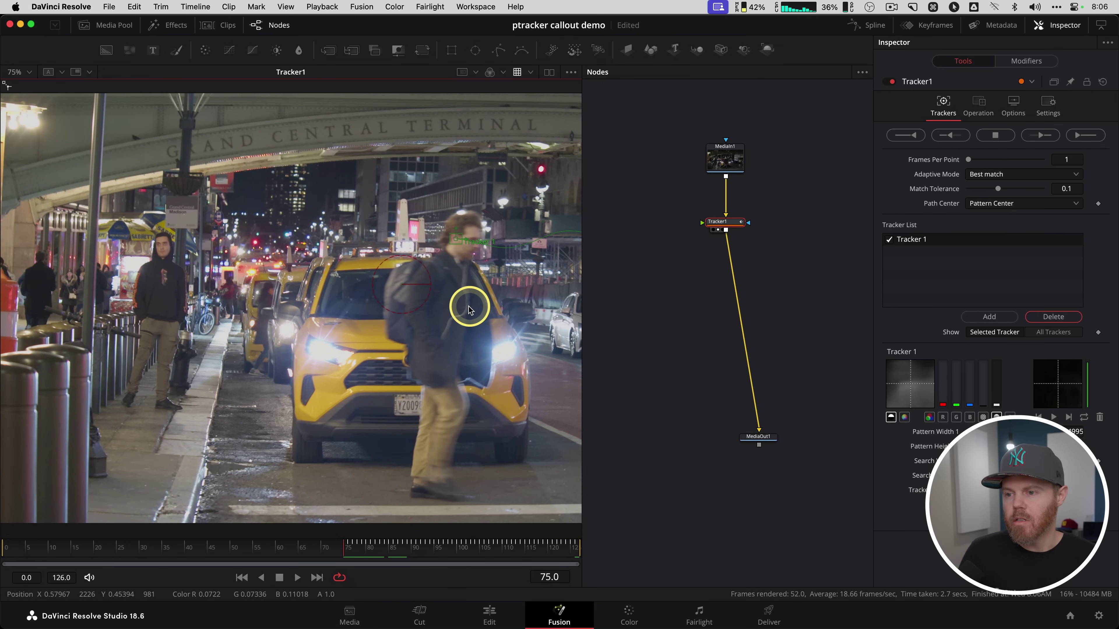
{"action": "left_click_drag", "start_coordinate": [469, 309], "coordinate": [482, 320]}
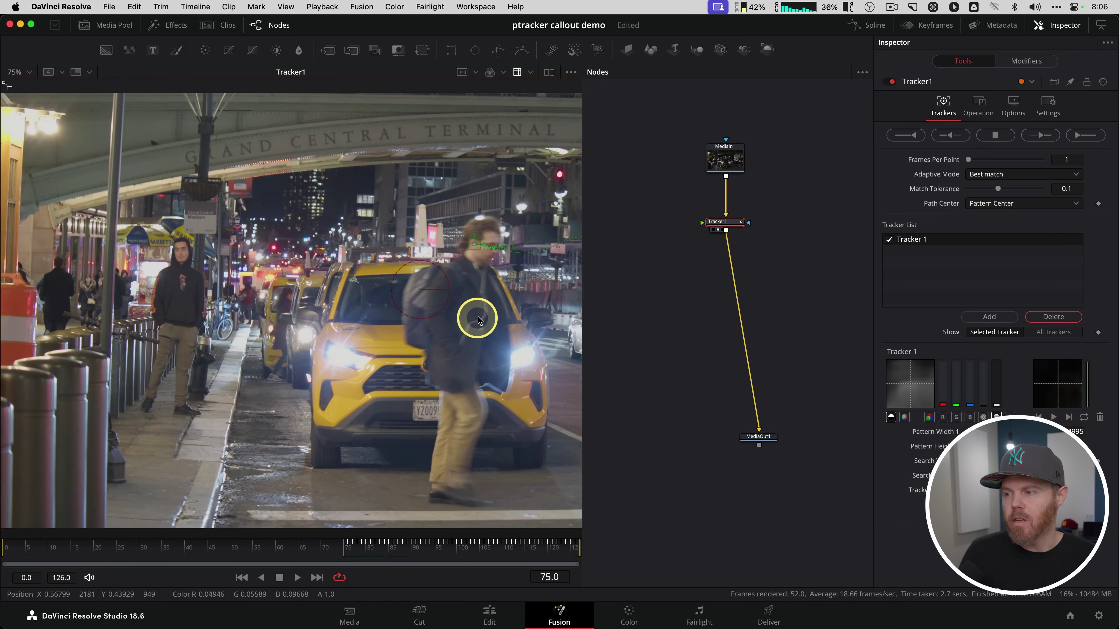
- Track the face backward from frame 75 to 0, then scrub frames 18–42 to check it
{"action": "left_click", "coordinate": [951, 136]}
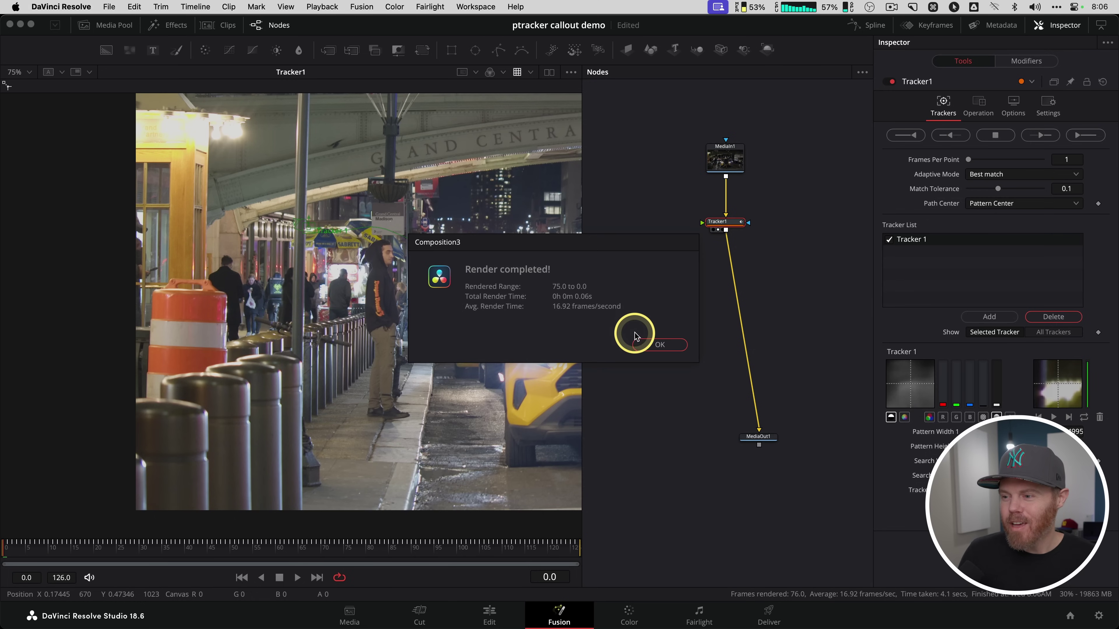
{"action": "left_click", "coordinate": [649, 343]}
{"action": "left_click", "coordinate": [87, 554]}
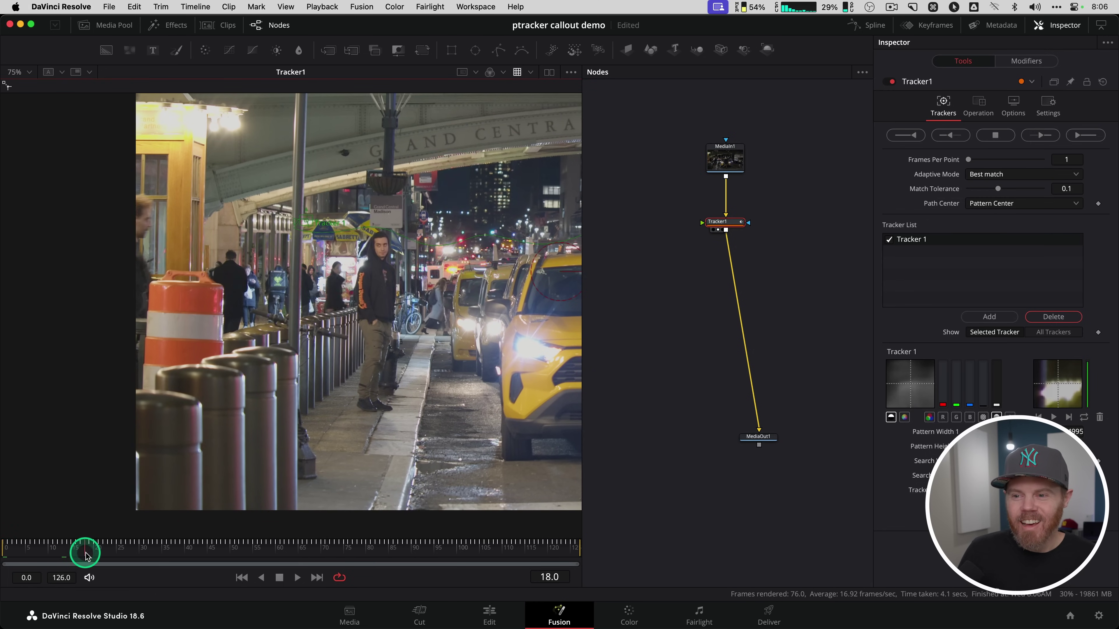
{"action": "left_click_drag", "start_coordinate": [87, 554], "coordinate": [184, 551]}
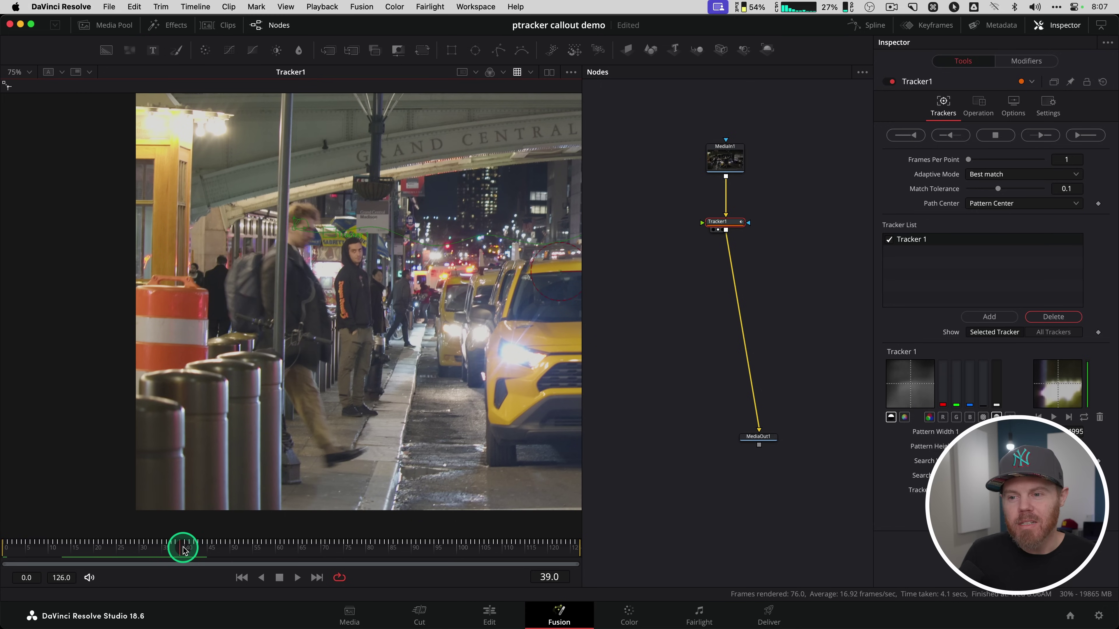
- Zoom the viewer onto the face and step through frames near 39, stopping on drifting frame 38
{"action": "scroll", "coordinate": [294, 263], "scroll_direction": "up", "scroll_amount": 6}
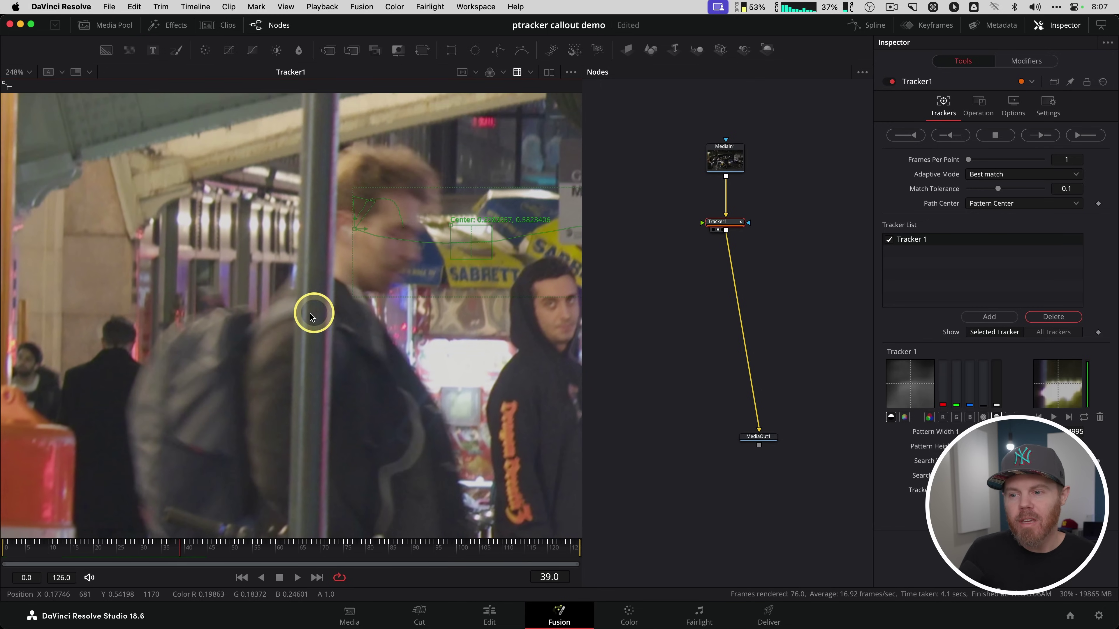
{"action": "scroll", "coordinate": [313, 316], "scroll_direction": "up", "scroll_amount": 4}
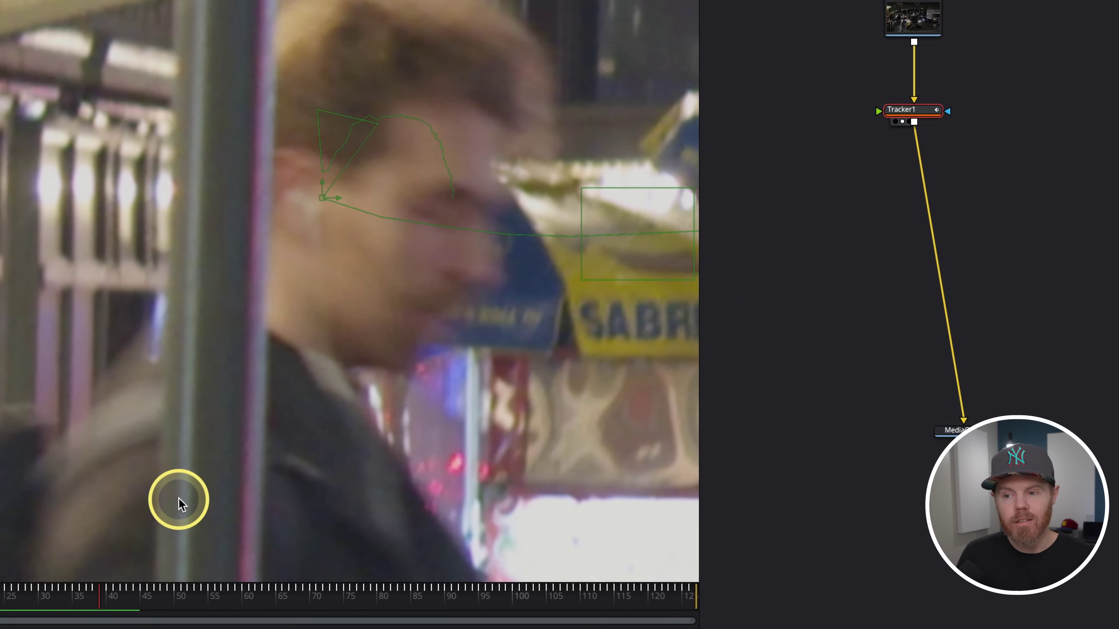
{"action": "key", "text": "Left"}
{"action": "key", "text": "Left"}
{"action": "key", "text": "Left"}
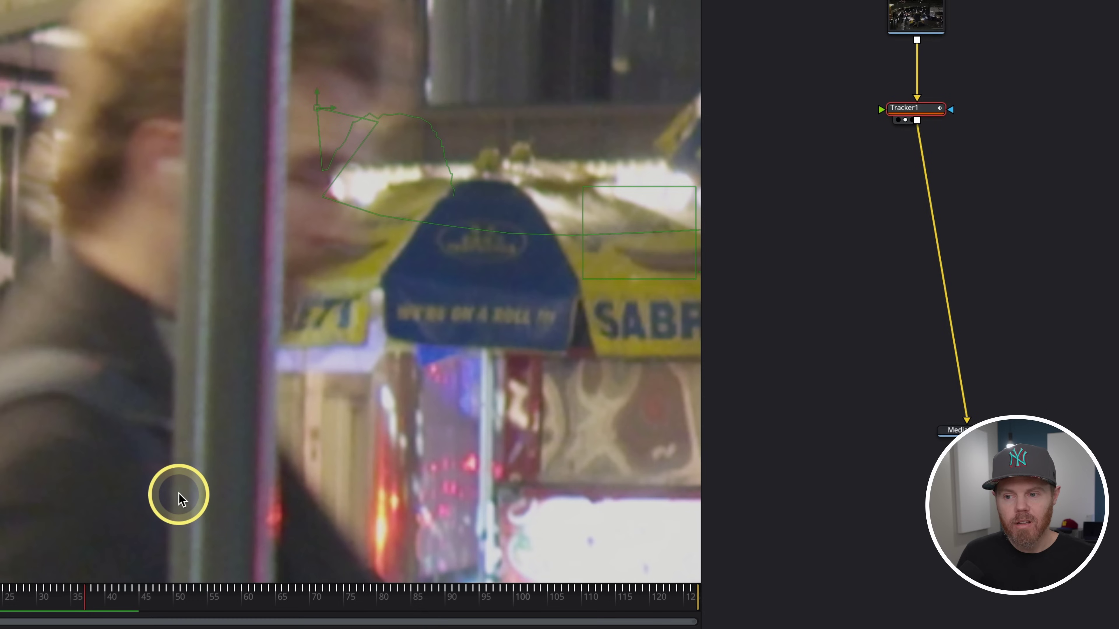
{"action": "key", "text": "Right"}
{"action": "key", "text": "Right"}
{"action": "key", "text": "Right"}
{"action": "key", "text": "Right"}
{"action": "key", "text": "Right"}
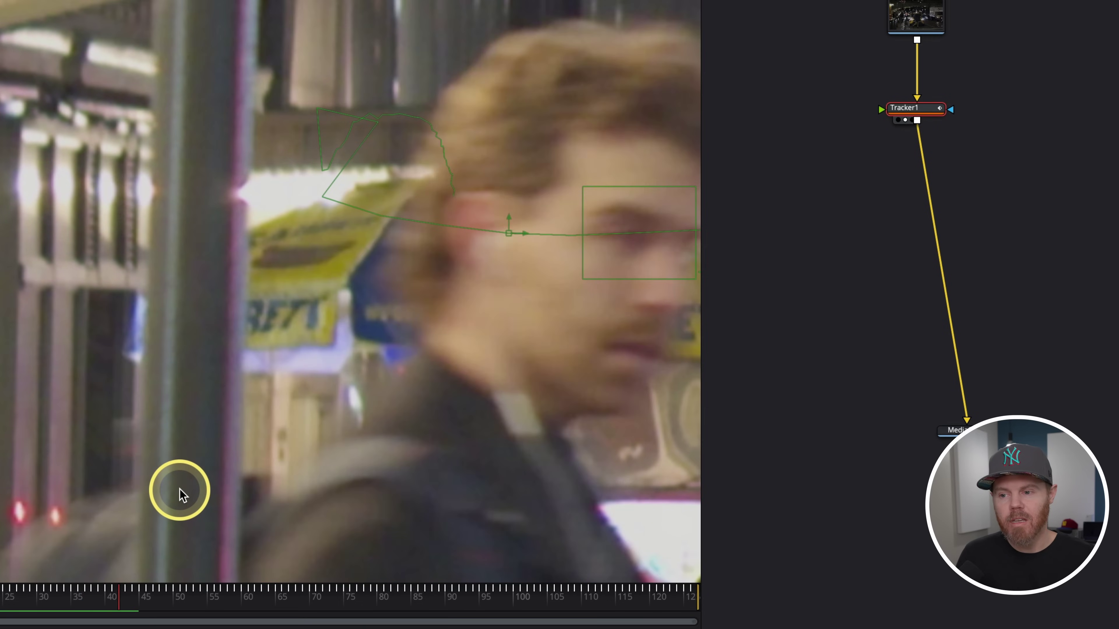
{"action": "key", "text": "Left"}
{"action": "key", "text": "Left"}
{"action": "key", "text": "Left"}
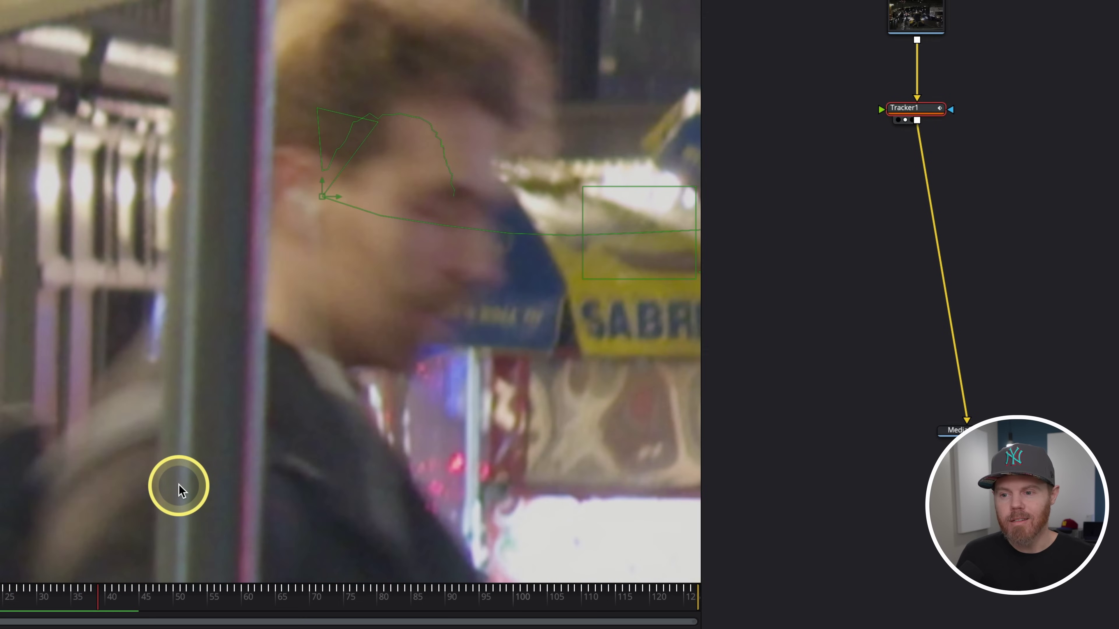
{"action": "key", "text": "Right"}
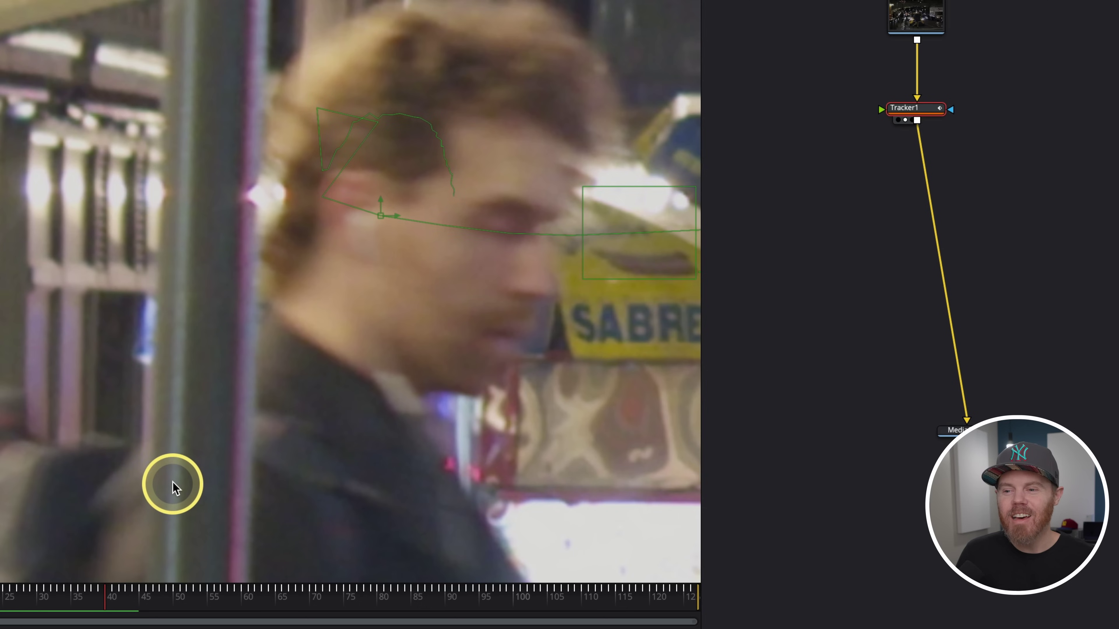
{"action": "key", "text": "Left"}
{"action": "key", "text": "Left"}
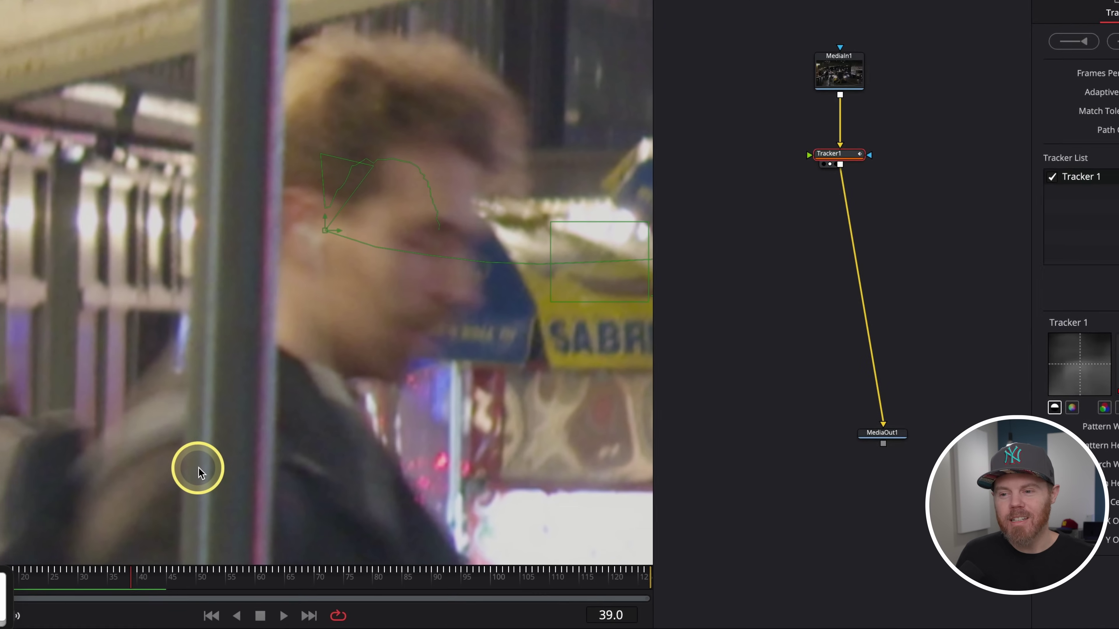
{"action": "key", "text": "bracketright"}
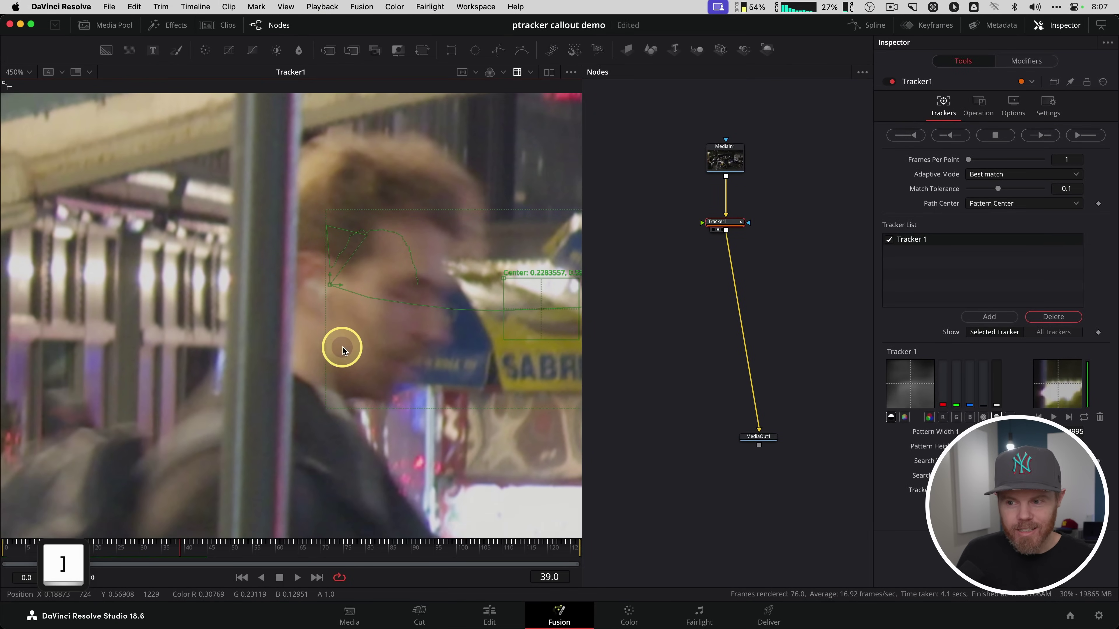
{"action": "scroll", "coordinate": [343, 347], "scroll_direction": "up", "scroll_amount": 3}
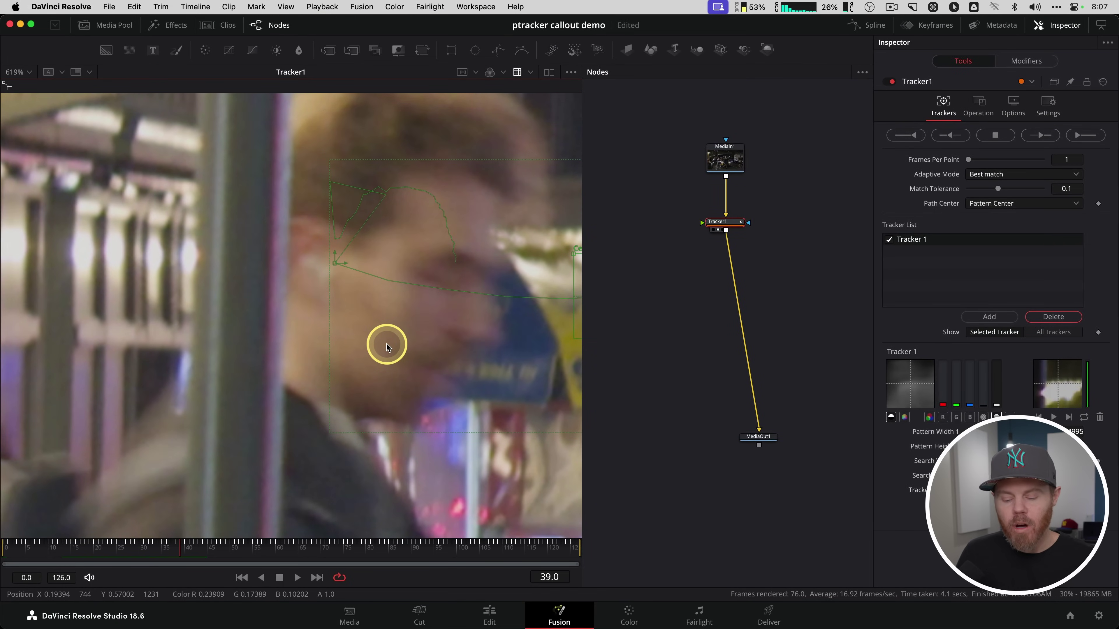
{"action": "key", "text": "bracketleft"}
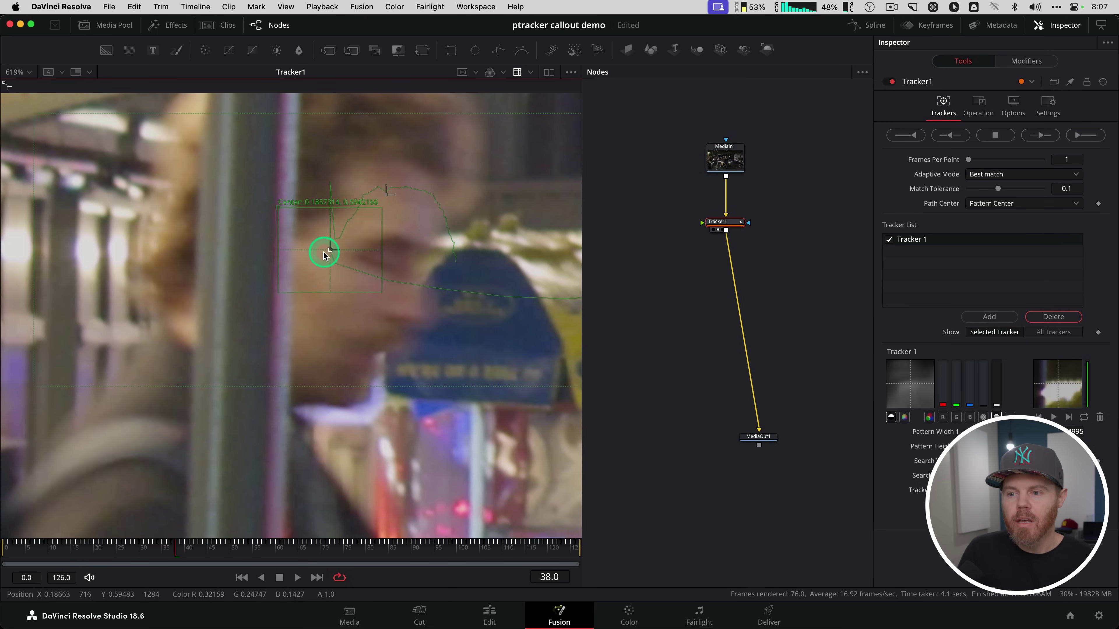
- Drag Tracker1's pattern up and left back onto the man's face at frame 38
{"action": "left_click_drag", "start_coordinate": [273, 259], "coordinate": [269, 248]}
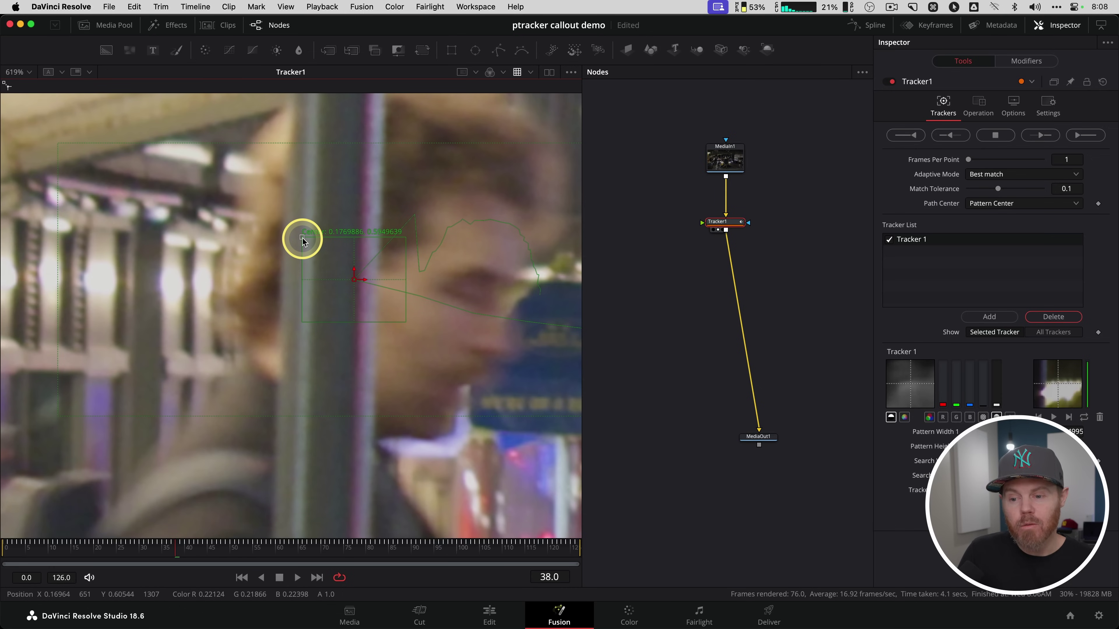
{"action": "key", "text": "fn"}
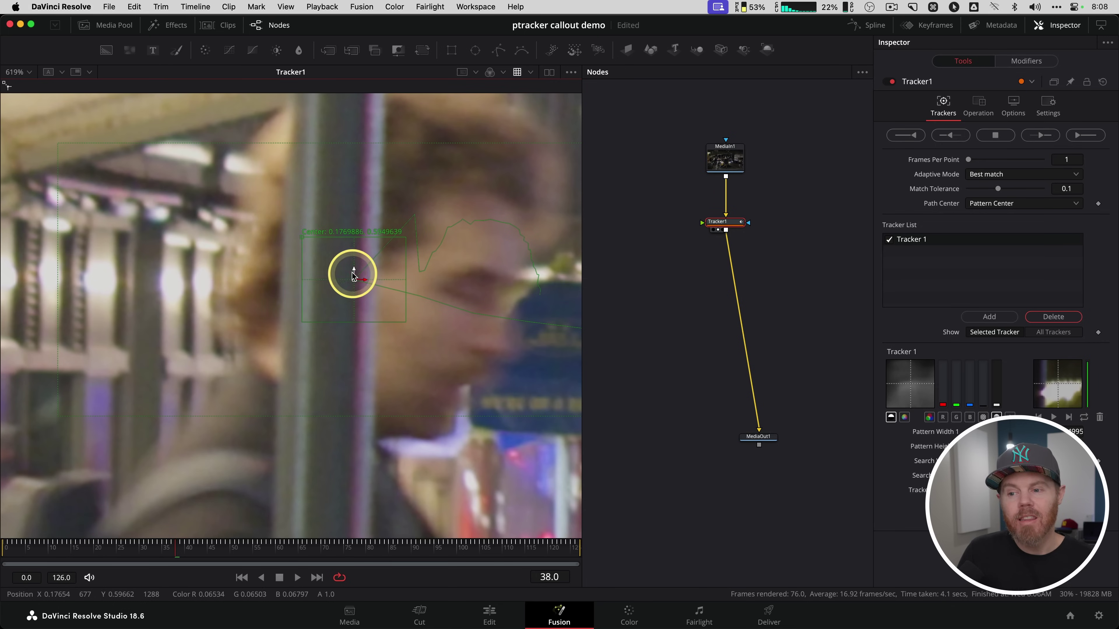
{"action": "key", "text": "fn"}
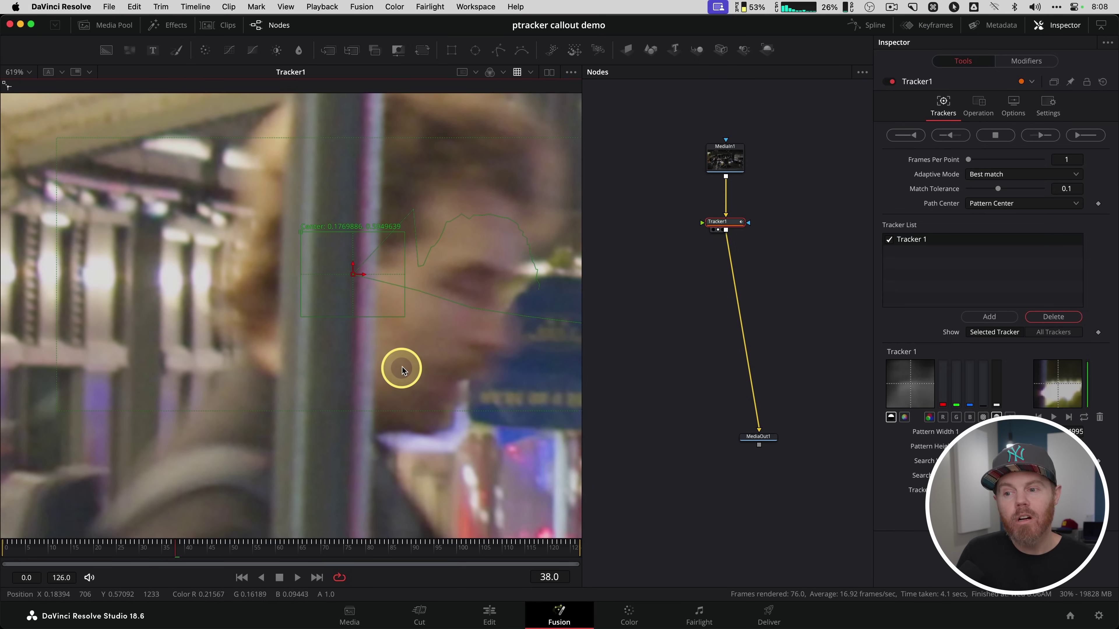
{"action": "scroll", "coordinate": [402, 367], "scroll_direction": "down", "scroll_amount": 3}
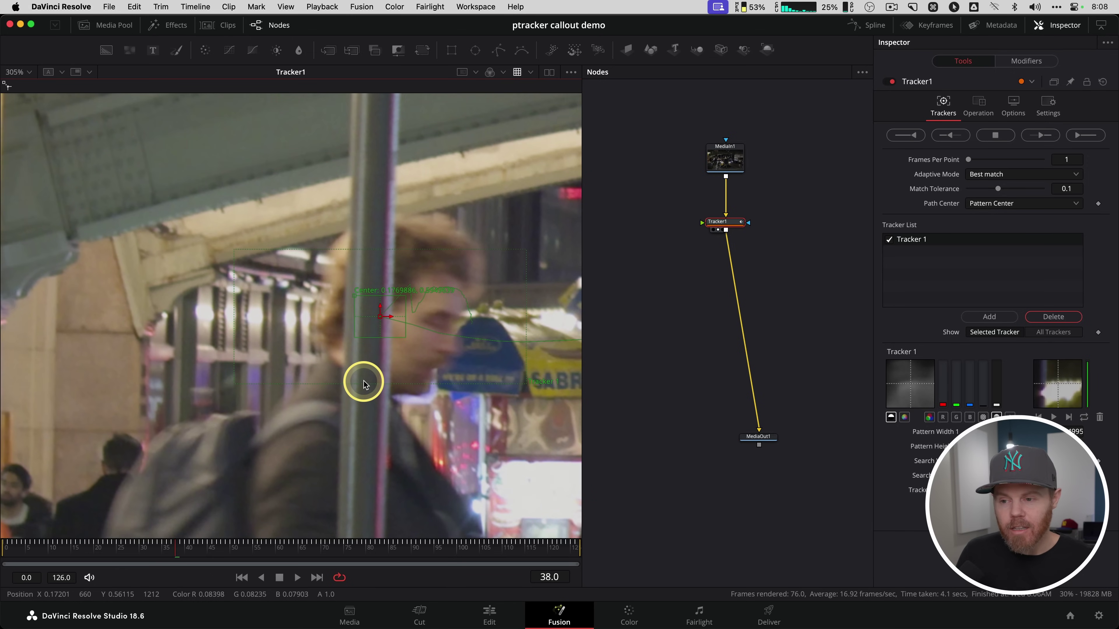
{"action": "key", "text": "bracketright"}
{"action": "key", "text": "bracketright"}
{"action": "key", "text": "bracketright"}
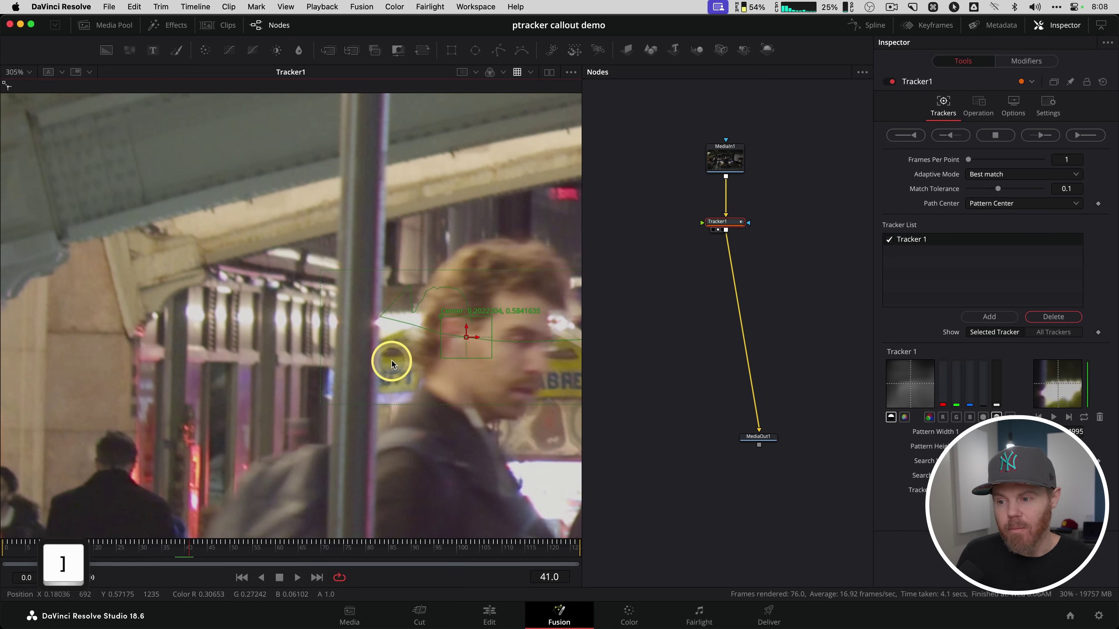
{"action": "key", "text": "bracketleft"}
{"action": "key", "text": "bracketleft"}
{"action": "key", "text": "bracketright"}
{"action": "key", "text": "bracketleft"}
{"action": "key", "text": "bracketleft"}
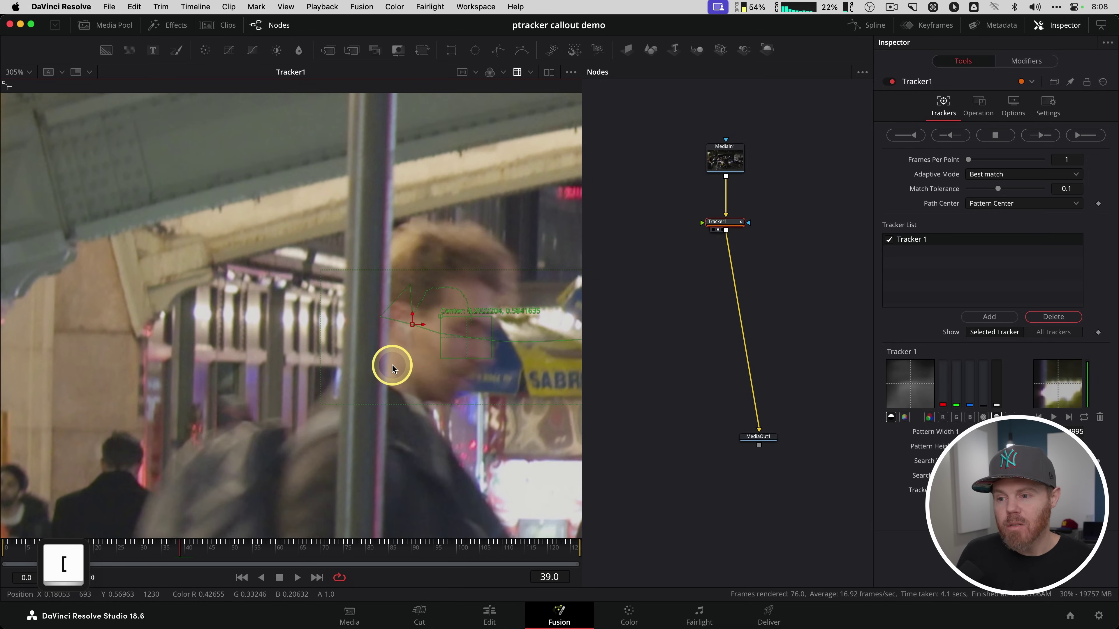
{"action": "key", "text": "bracketright"}
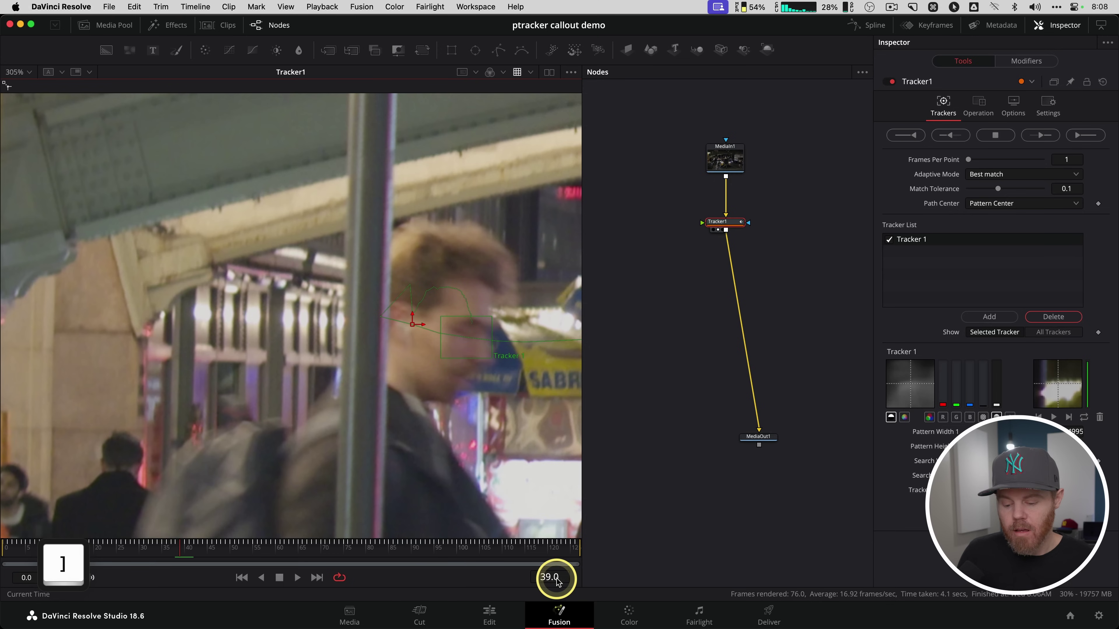
{"action": "key", "text": "fn"}
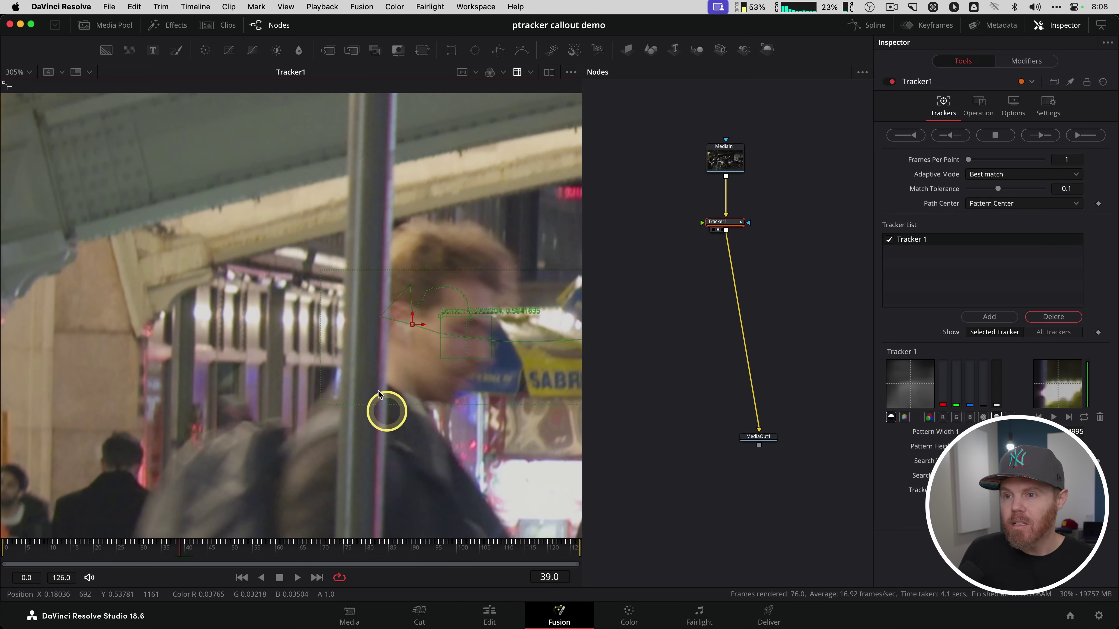
- Open the Spline panel and fit Tracked Center 1's Displacement curve in the graph
{"action": "key", "text": "fn"}
{"action": "left_click", "coordinate": [870, 27]}
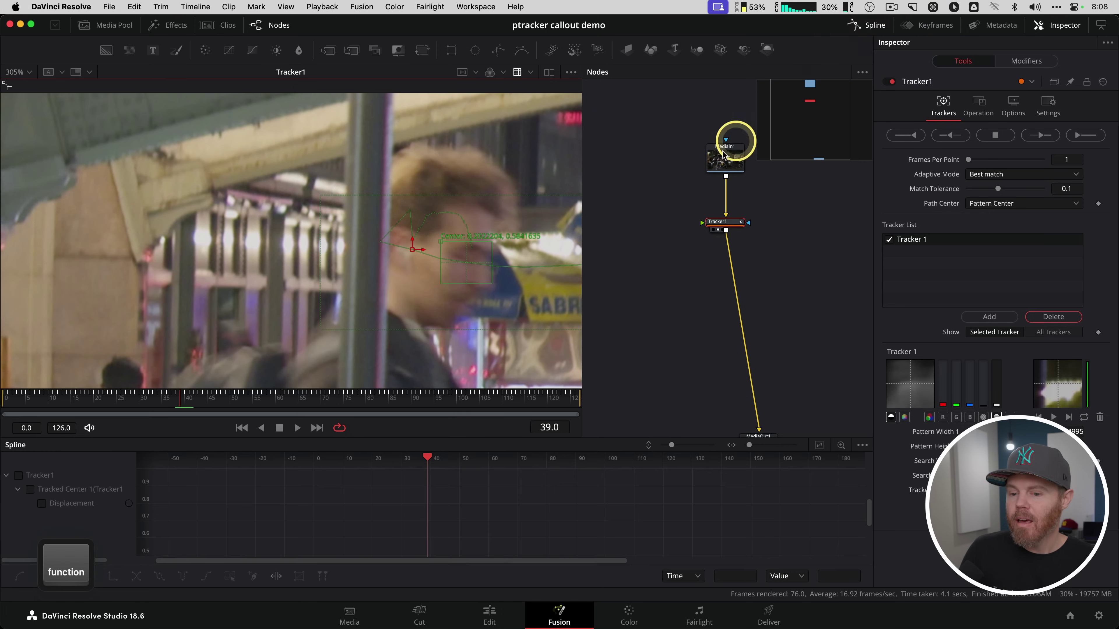
{"action": "left_click", "coordinate": [30, 490]}
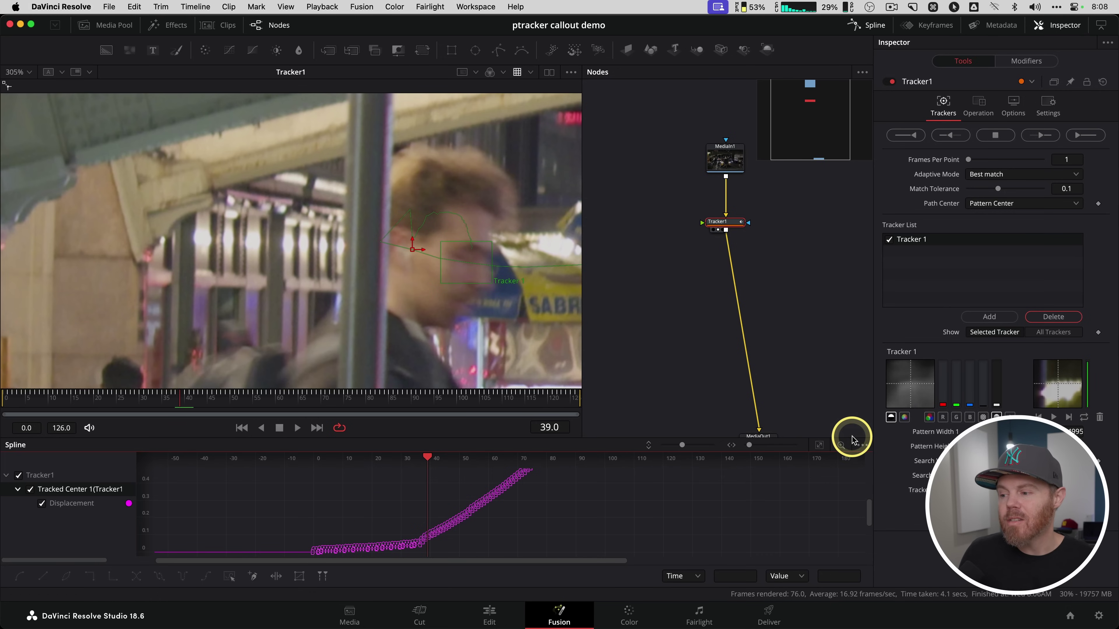
{"action": "left_click", "coordinate": [819, 447]}
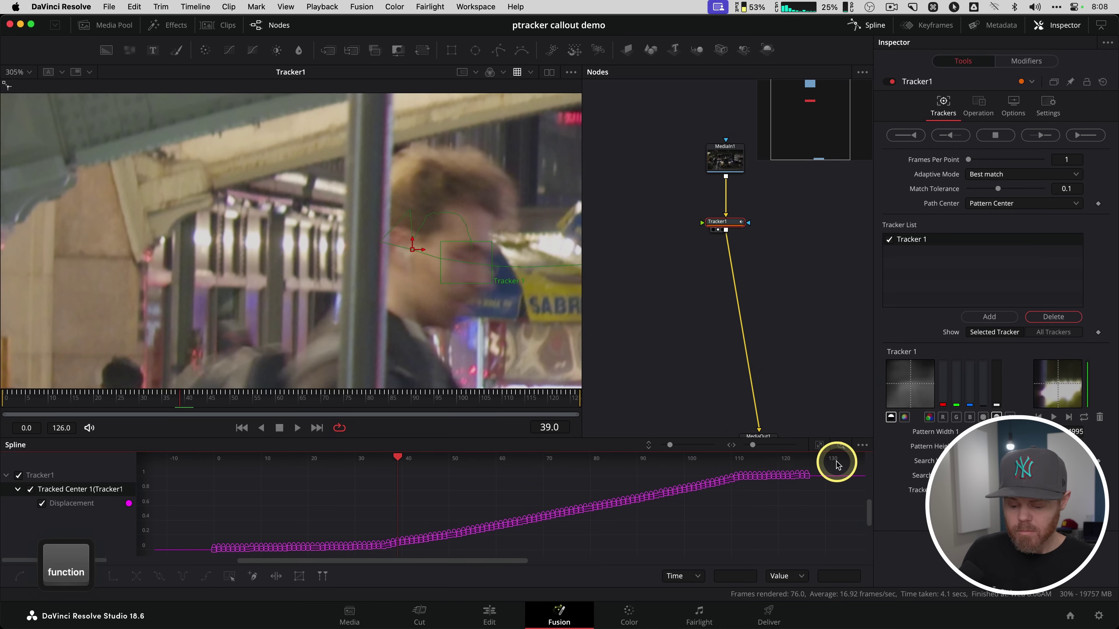
- Zoom the graph onto frames 0–40 and select the keyframes from 0 through 38
{"action": "left_click", "coordinate": [840, 446]}
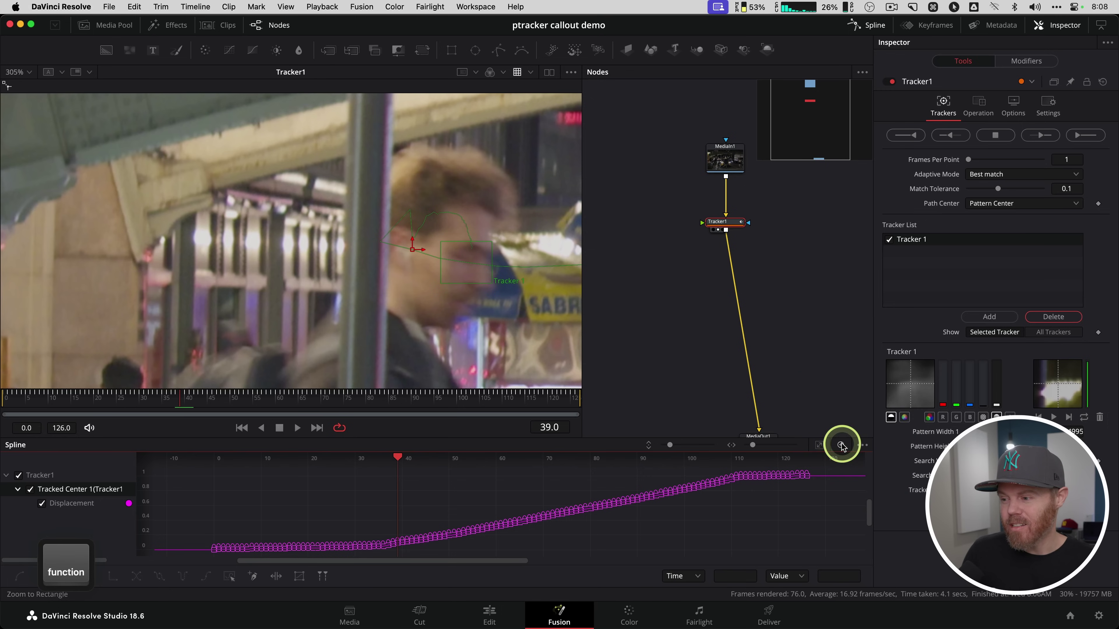
{"action": "left_click_drag", "start_coordinate": [196, 516], "coordinate": [315, 560]}
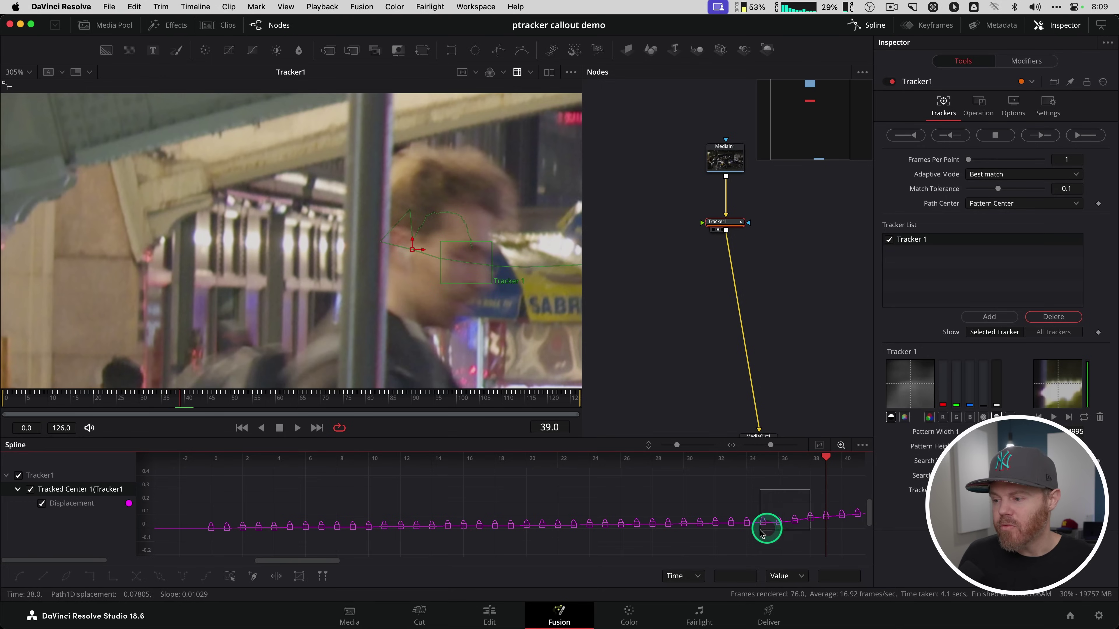
{"action": "left_click_drag", "start_coordinate": [763, 534], "coordinate": [194, 555]}
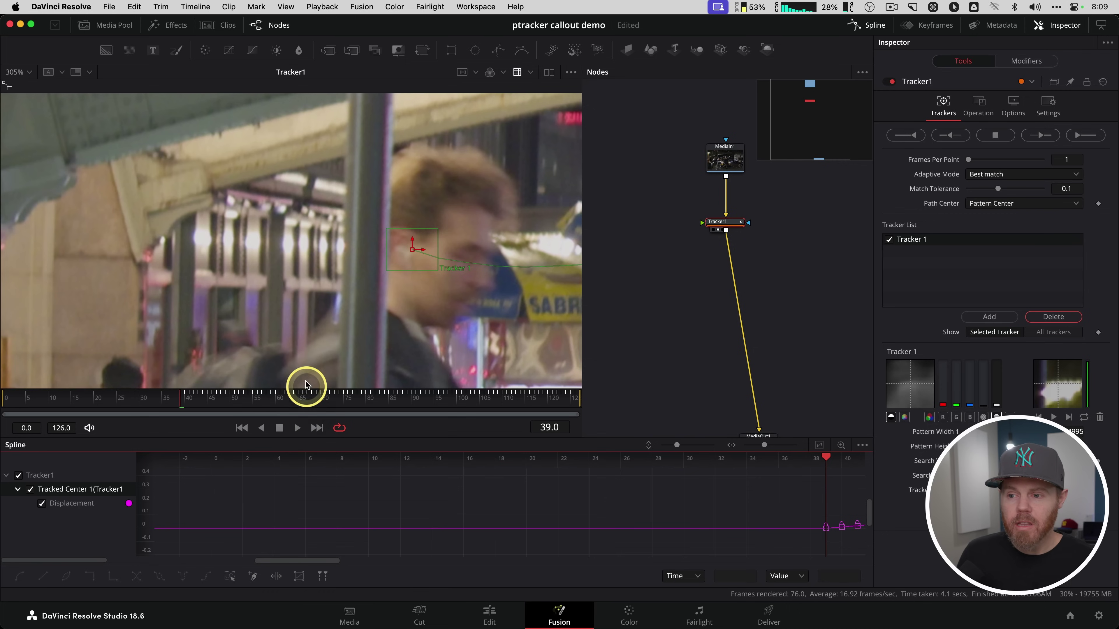
- Step back to frame 36 and move Tracker 1's pattern onto the new tracking point
{"action": "key", "text": "bracketleft"}
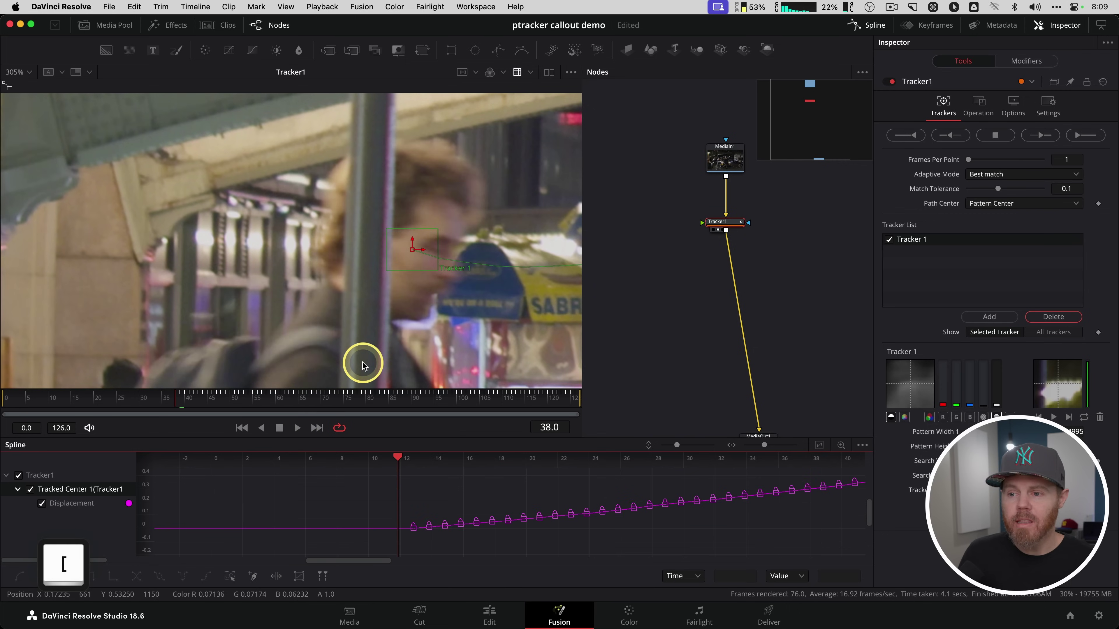
{"action": "key", "text": "bracketleft"}
{"action": "key", "text": "bracketleft"}
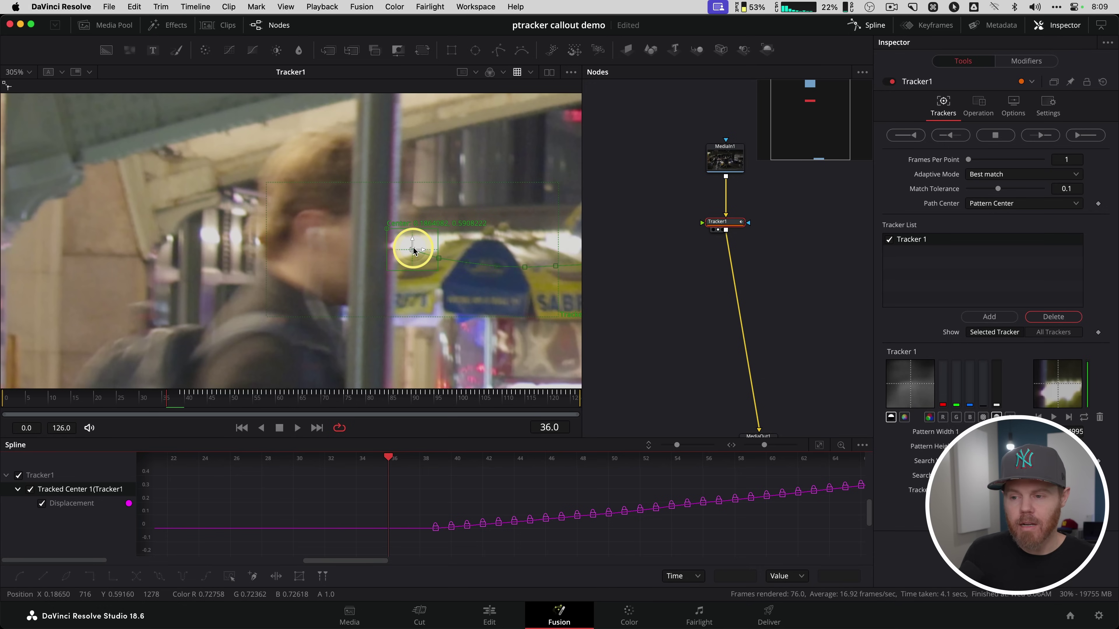
{"action": "left_click_drag", "start_coordinate": [387, 229], "coordinate": [294, 213]}
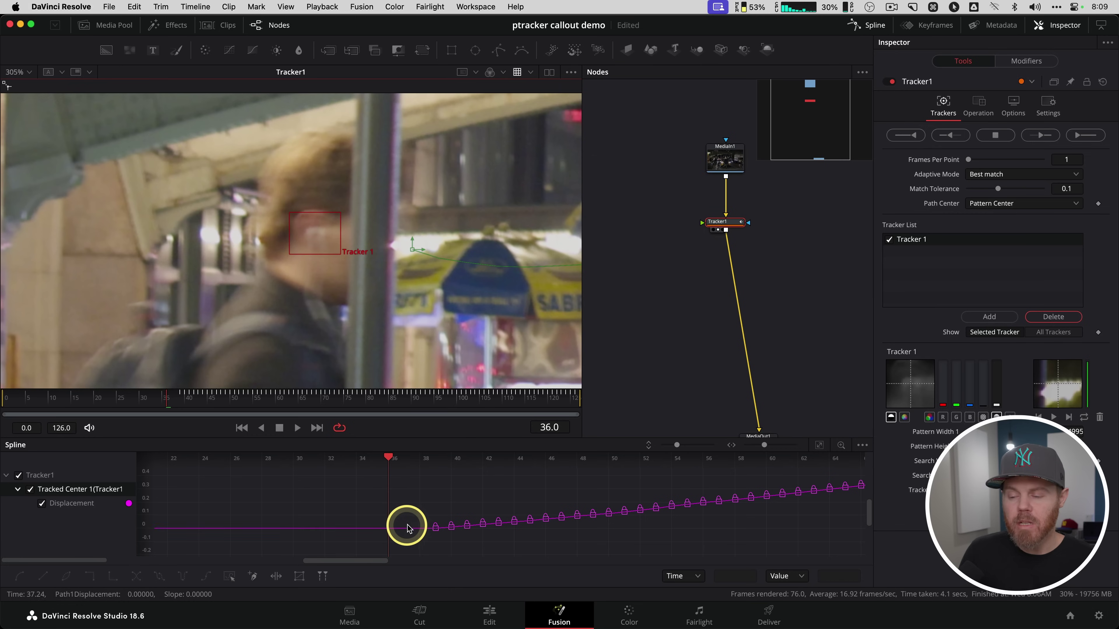
- Track the new point backward from frame 36 to 0 and step through the result
{"action": "left_click", "coordinate": [951, 138]}
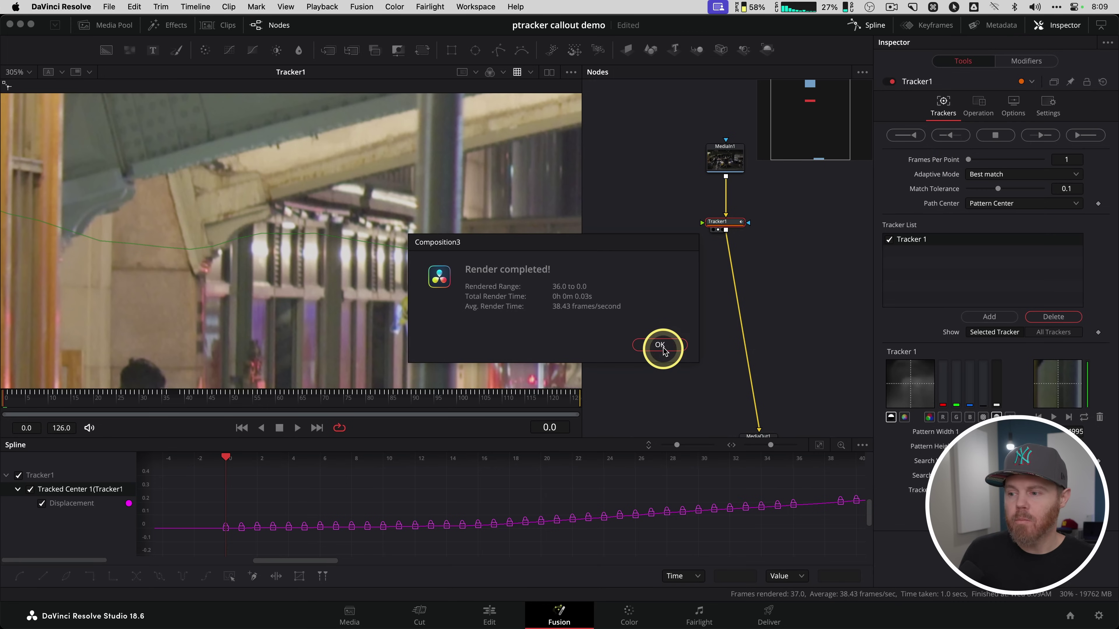
{"action": "left_click", "coordinate": [660, 345]}
{"action": "scroll", "coordinate": [335, 315], "scroll_direction": "down", "scroll_amount": 5}
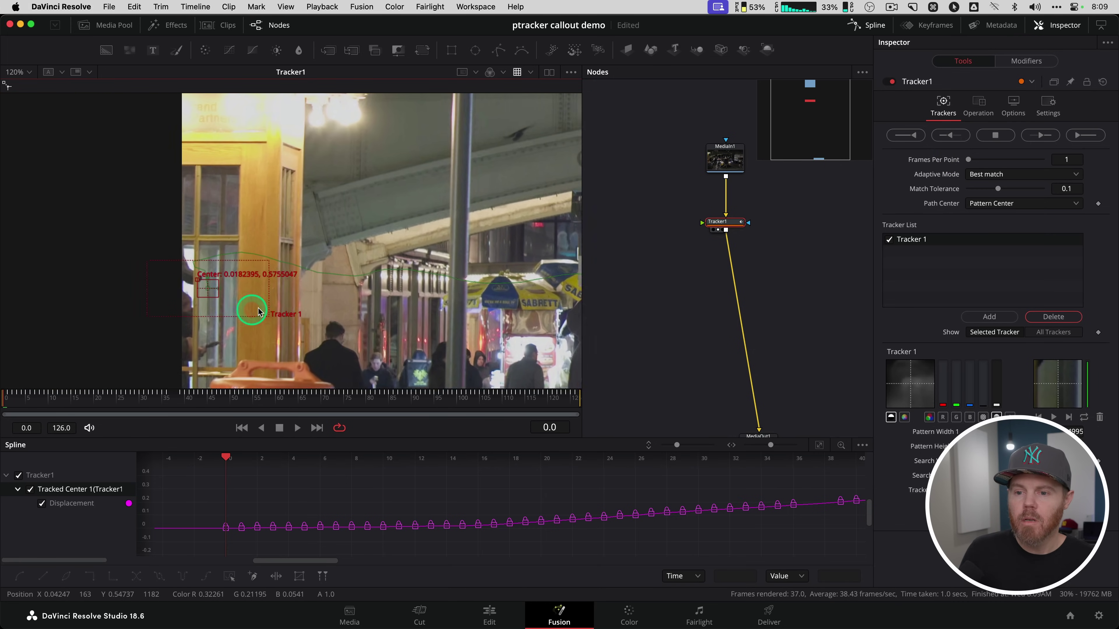
{"action": "scroll", "coordinate": [282, 312], "scroll_direction": "up", "scroll_amount": 4}
{"action": "key", "text": "bracketright"}
{"action": "key", "text": "bracketright"}
{"action": "key", "text": "bracketright"}
{"action": "key", "text": "bracketright"}
{"action": "key", "text": "bracketright"}
{"action": "key", "text": "bracketright"}
{"action": "key", "text": "bracketright"}
{"action": "key", "text": "bracketright"}
{"action": "key", "text": "bracketright"}
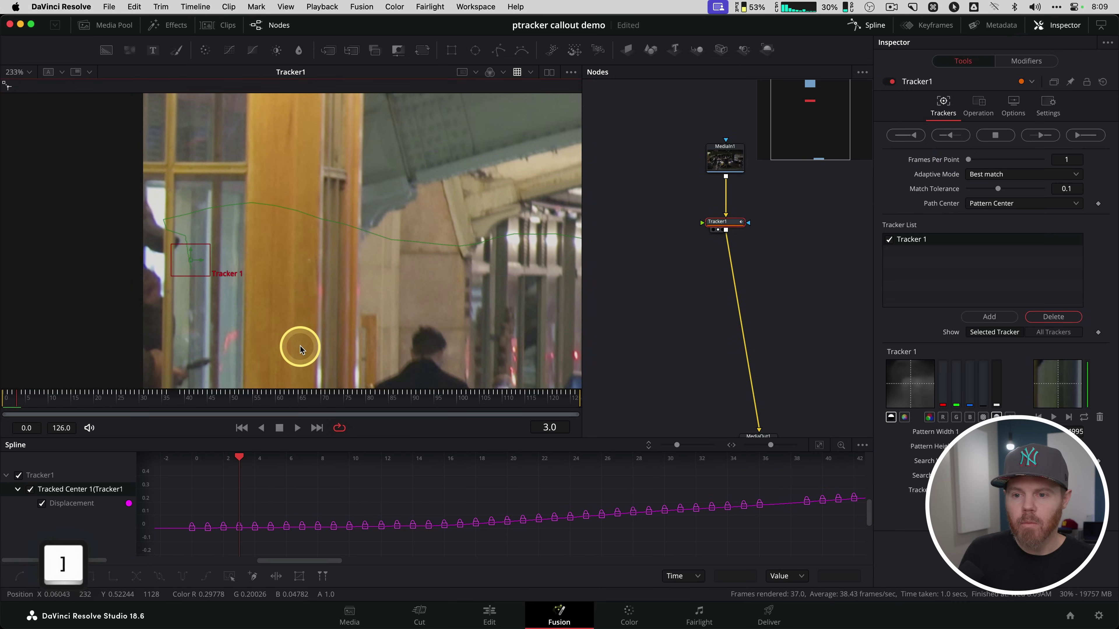
{"action": "key", "text": "bracketright"}
{"action": "key", "text": "bracketright"}
{"action": "key", "text": "bracketright"}
{"action": "key", "text": "bracketright"}
{"action": "key", "text": "bracketright"}
{"action": "key", "text": "bracketright"}
{"action": "key", "text": "bracketright"}
{"action": "key", "text": "bracketright"}
{"action": "key", "text": "bracketright"}
{"action": "key", "text": "bracketright"}
{"action": "key", "text": "bracketright"}
{"action": "key", "text": "bracketright"}
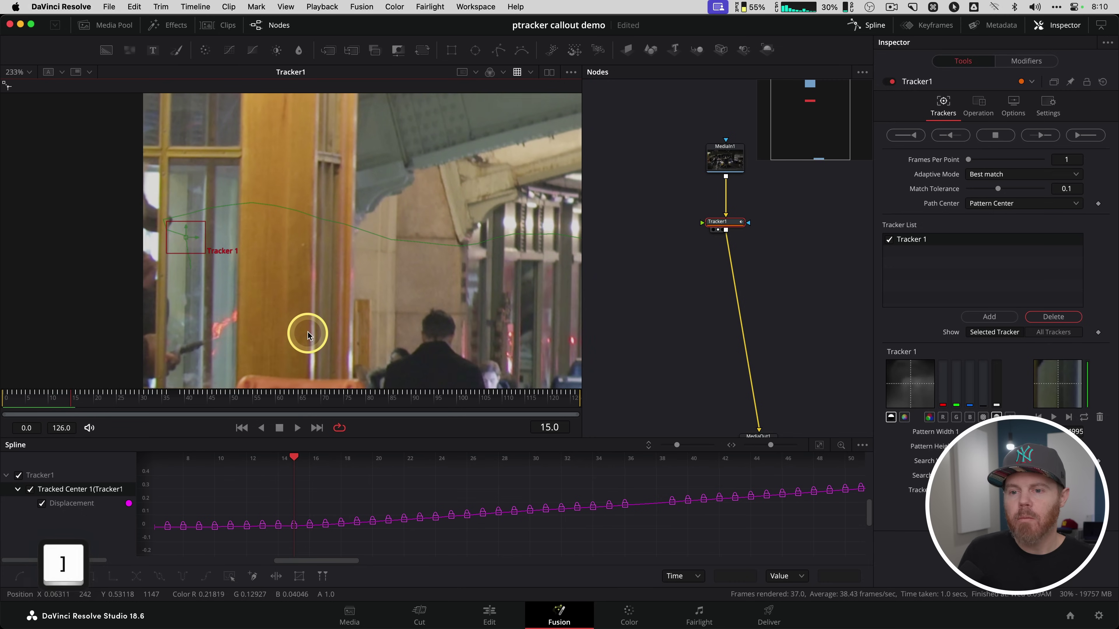
{"action": "key", "text": "bracketright"}
{"action": "key", "text": "bracketright"}
{"action": "key", "text": "bracketright"}
{"action": "key", "text": "bracketright"}
{"action": "key", "text": "bracketright"}
{"action": "key", "text": "bracketright"}
{"action": "key", "text": "bracketright"}
{"action": "key", "text": "bracketright"}
{"action": "key", "text": "bracketright"}
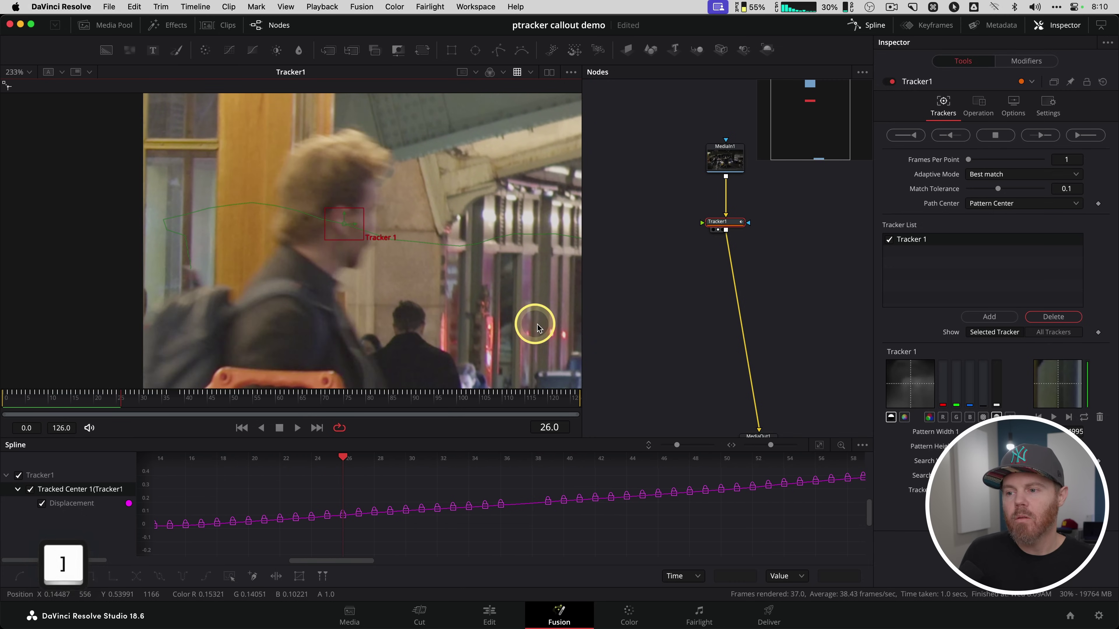
{"action": "key", "text": "bracketright"}
{"action": "key", "text": "bracketright"}
{"action": "key", "text": "bracketright"}
{"action": "key", "text": "bracketright"}
{"action": "key", "text": "bracketright"}
{"action": "key", "text": "bracketright"}
{"action": "key", "text": "bracketright"}
{"action": "key", "text": "bracketright"}
{"action": "key", "text": "bracketright"}
{"action": "key", "text": "bracketright"}
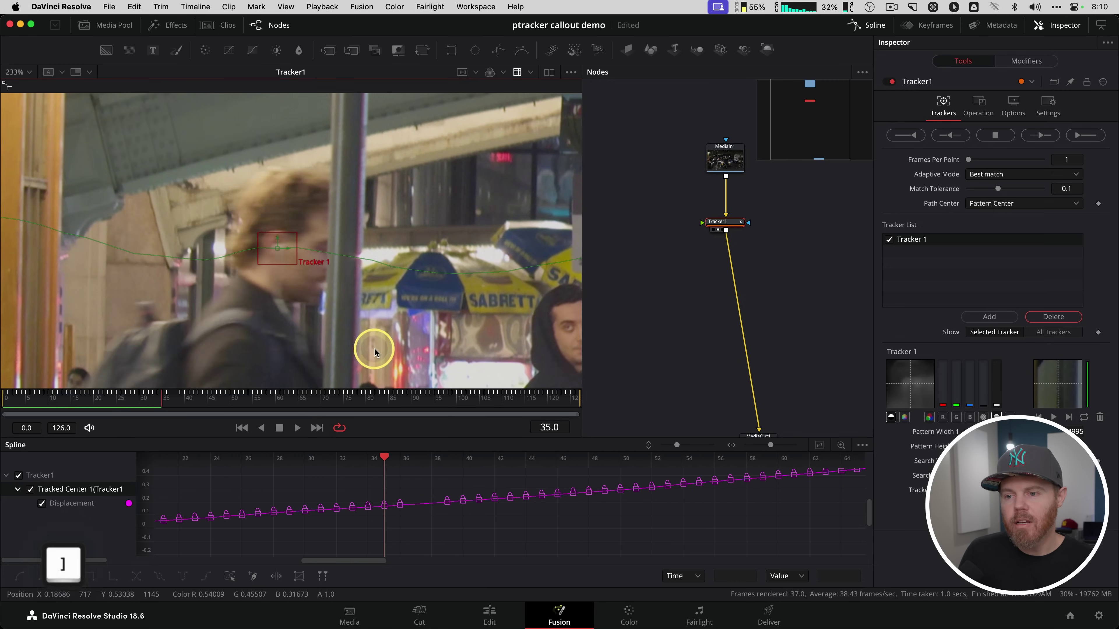
{"action": "key", "text": "bracketleft"}
{"action": "key", "text": "bracketleft"}
{"action": "key", "text": "bracketleft"}
{"action": "key", "text": "bracketleft"}
{"action": "key", "text": "bracketleft"}
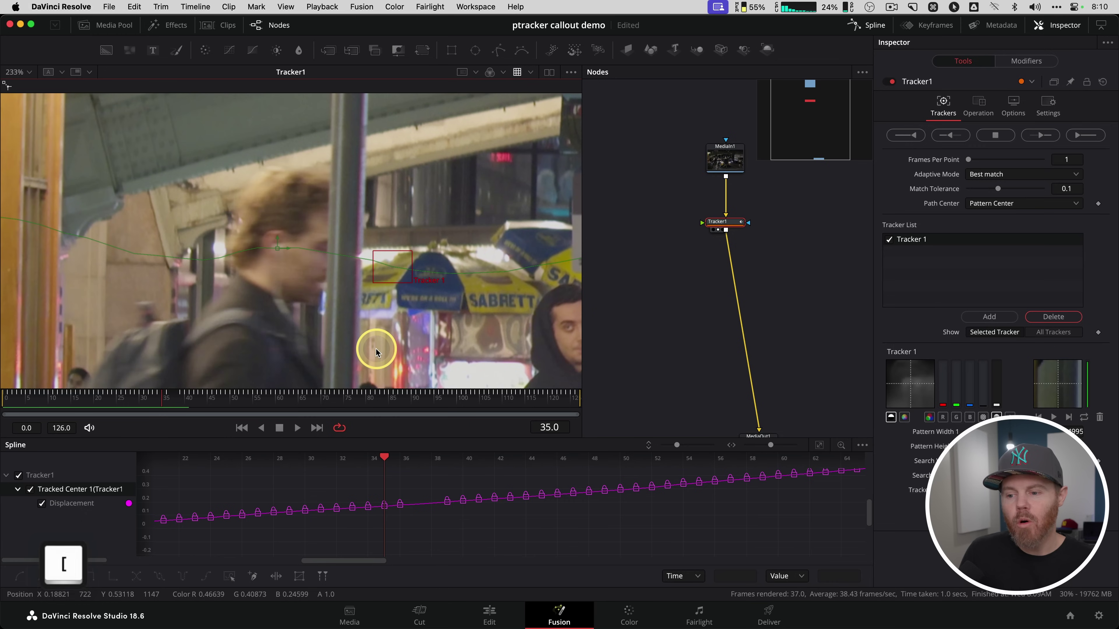
{"action": "key", "text": "bracketright"}
{"action": "key", "text": "bracketright"}
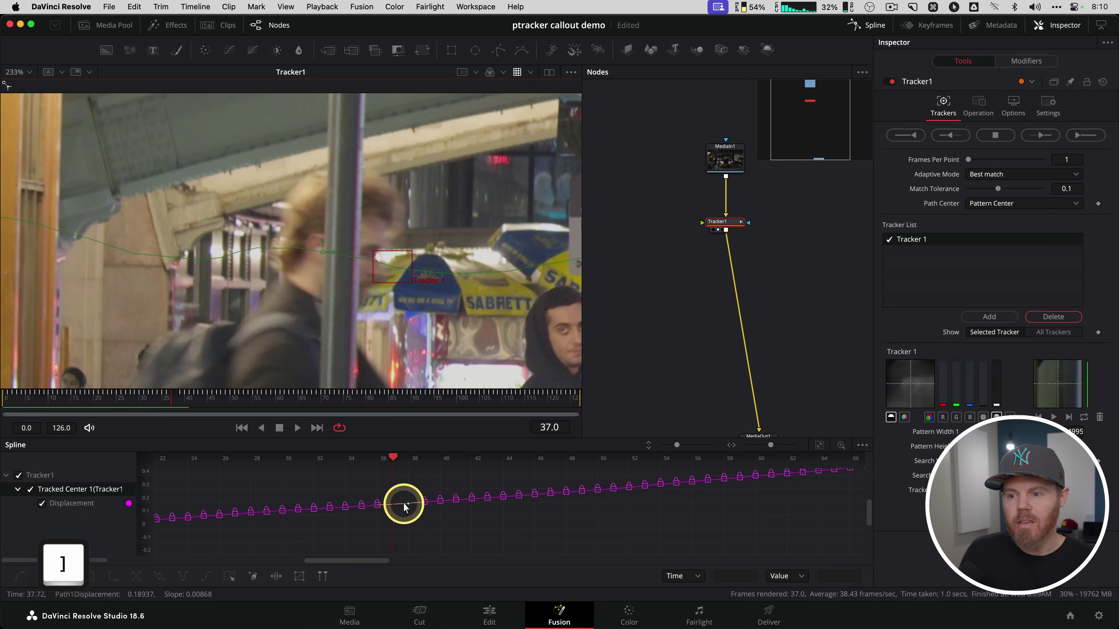
{"action": "key", "text": "bracketright"}
{"action": "key", "text": "bracketleft"}
{"action": "key", "text": "bracketleft"}
{"action": "key", "text": "bracketright"}
{"action": "key", "text": "bracketright"}
{"action": "key", "text": "bracketright"}
{"action": "key", "text": "bracketright"}
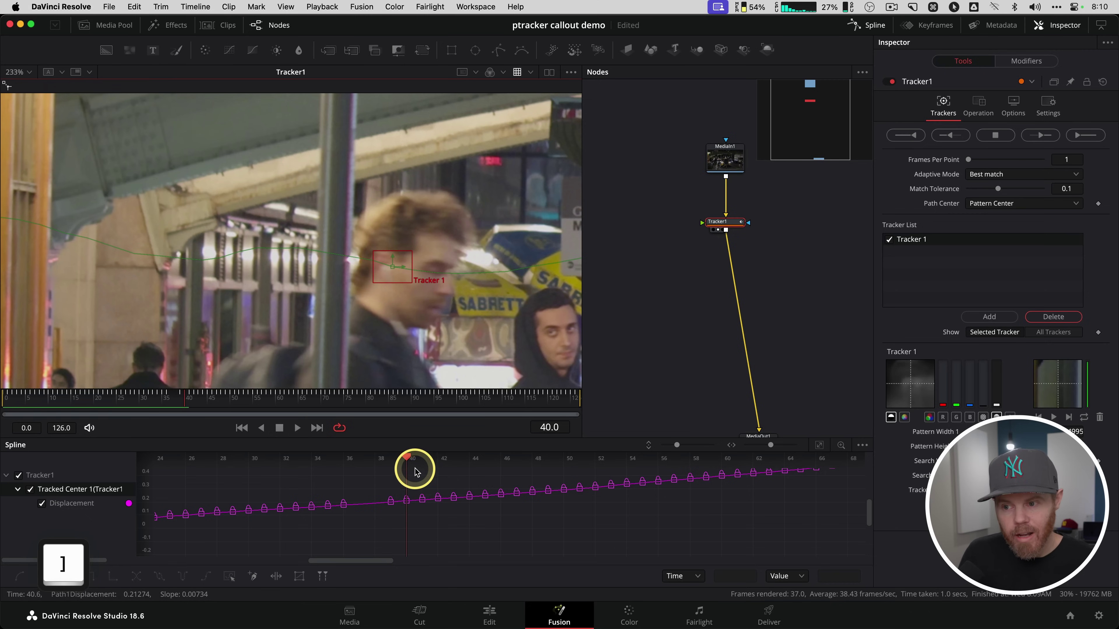
{"action": "key", "text": "bracketleft"}
{"action": "key", "text": "bracketright"}
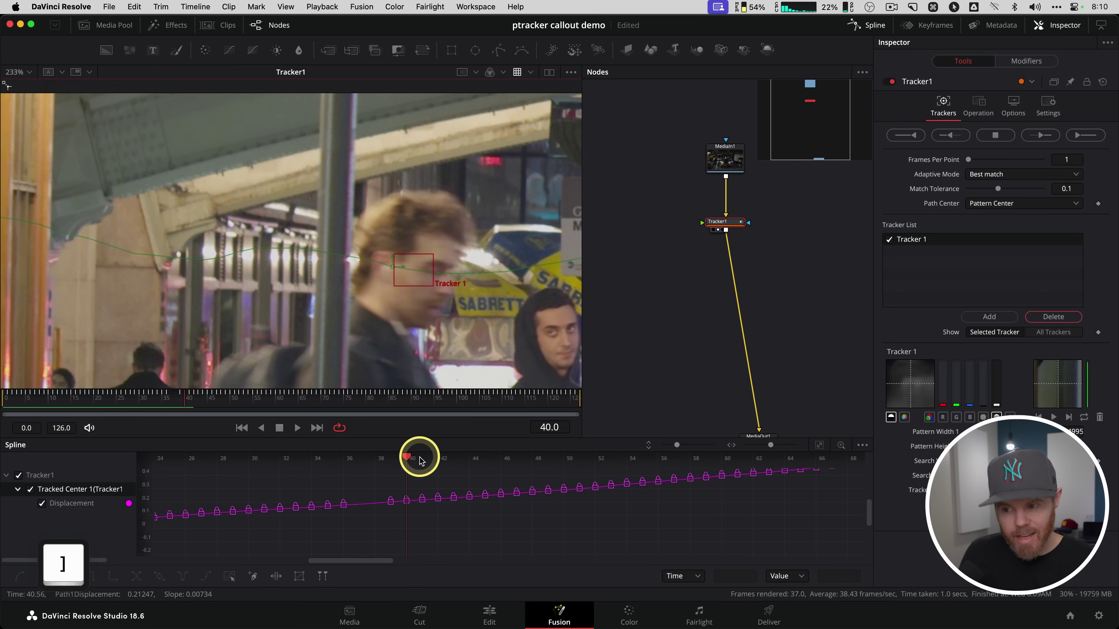
{"action": "key", "text": "bracketleft"}
{"action": "key", "text": "bracketleft"}
{"action": "key", "text": "bracketleft"}
{"action": "key", "text": "bracketleft"}
{"action": "key", "text": "bracketright"}
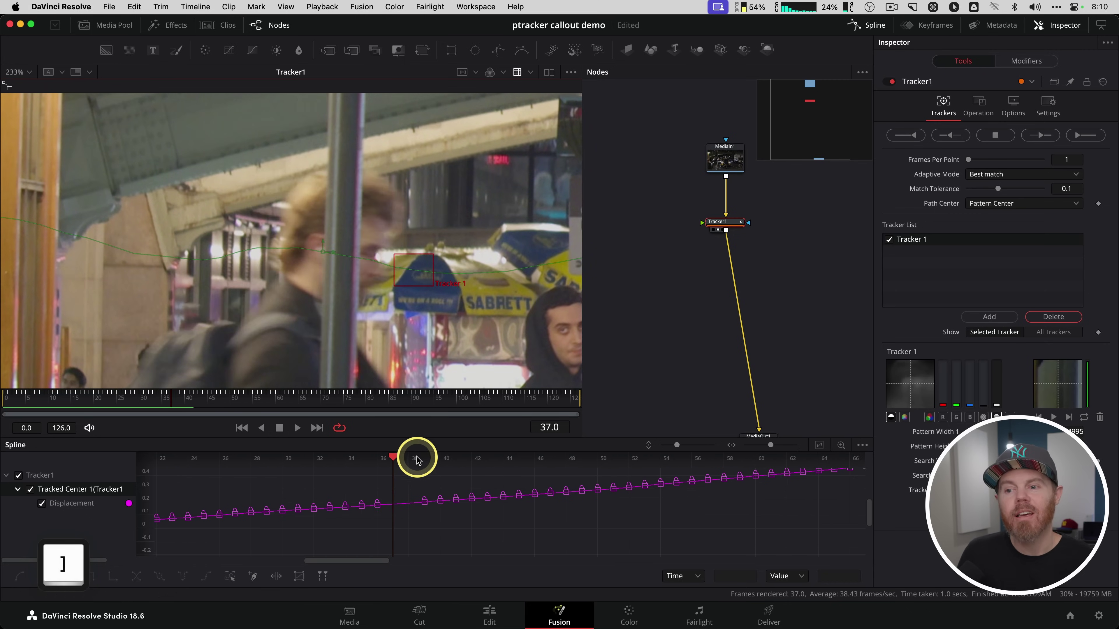
{"action": "key", "text": "bracketright"}
{"action": "key", "text": "bracketright"}
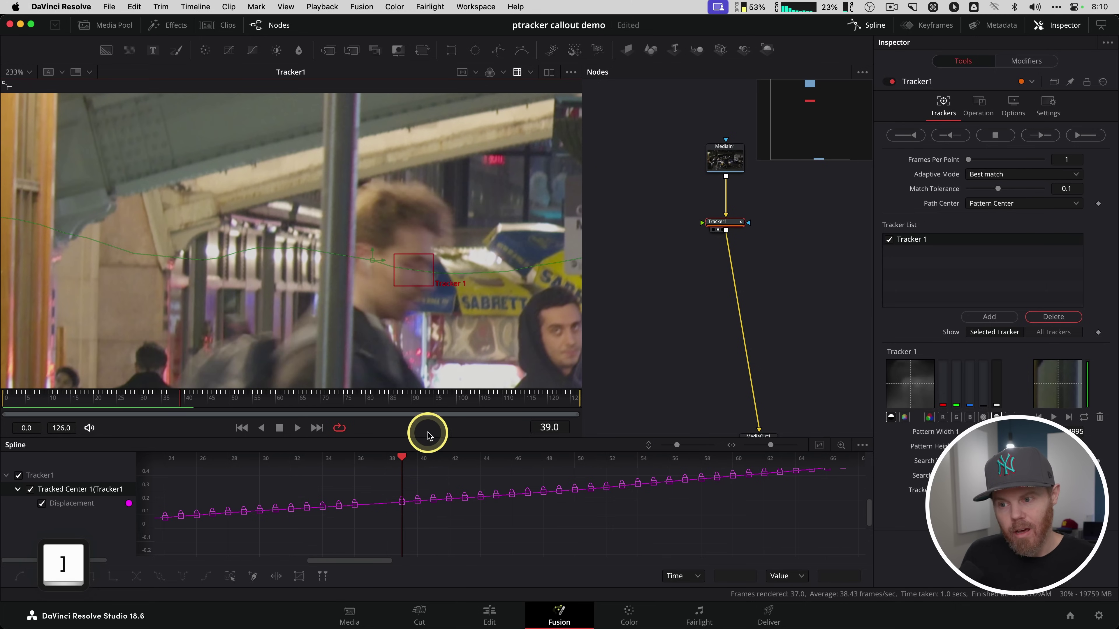
{"action": "key", "text": "bracketleft"}
{"action": "key", "text": "bracketleft"}
{"action": "key", "text": "bracketleft"}
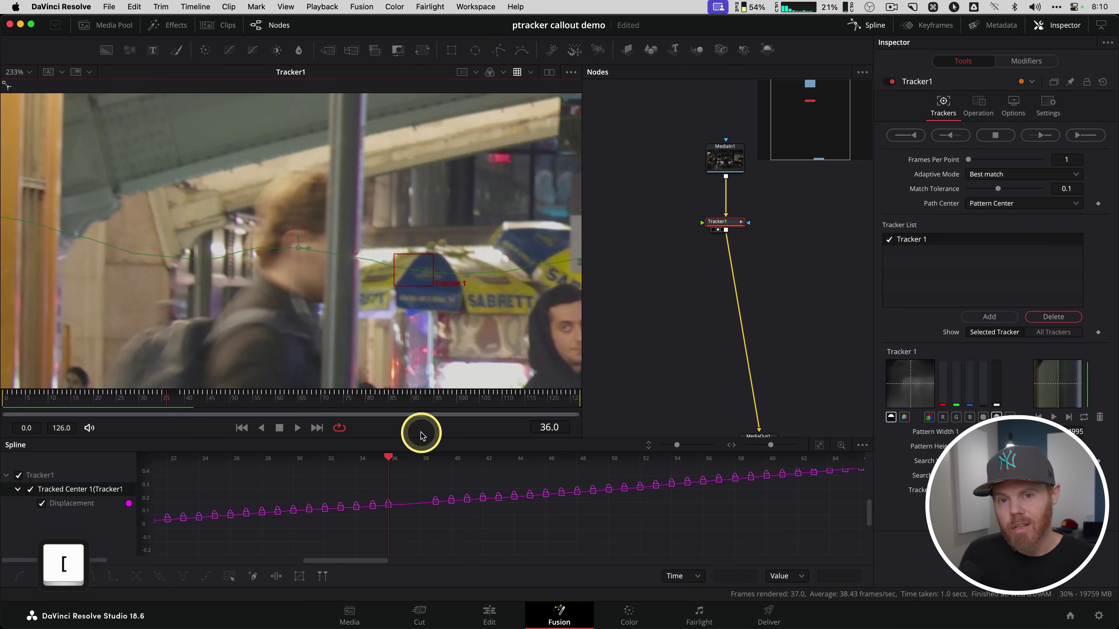
{"action": "scroll", "coordinate": [370, 318], "scroll_direction": "down", "scroll_amount": 5}
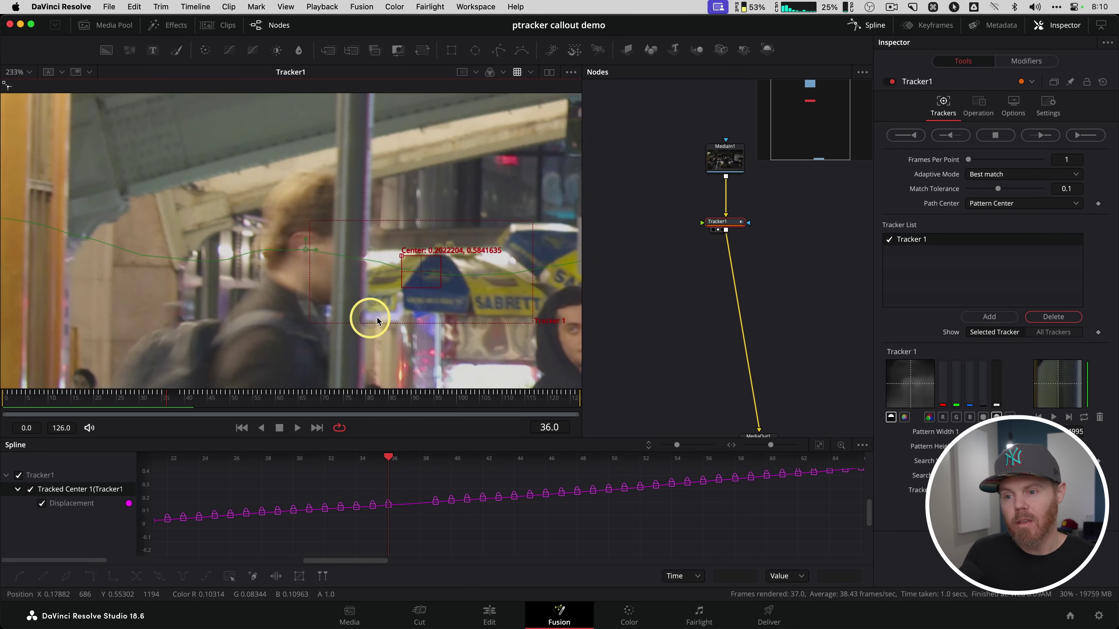
{"action": "scroll", "coordinate": [369, 312], "scroll_direction": "right", "scroll_amount": 10}
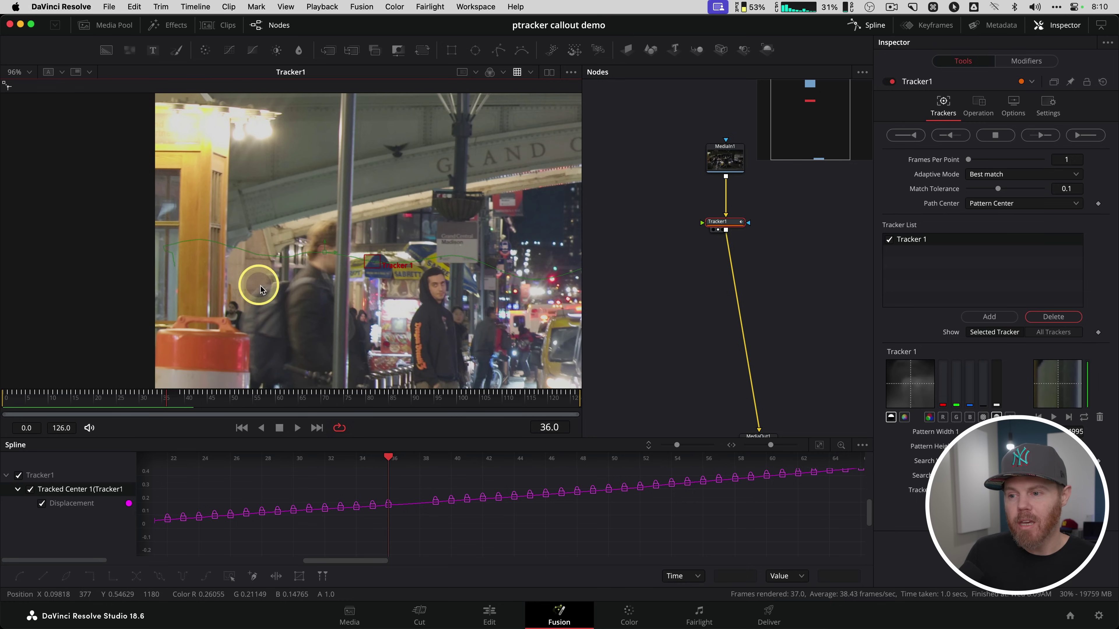
{"action": "scroll", "coordinate": [500, 309], "scroll_direction": "right", "scroll_amount": 10}
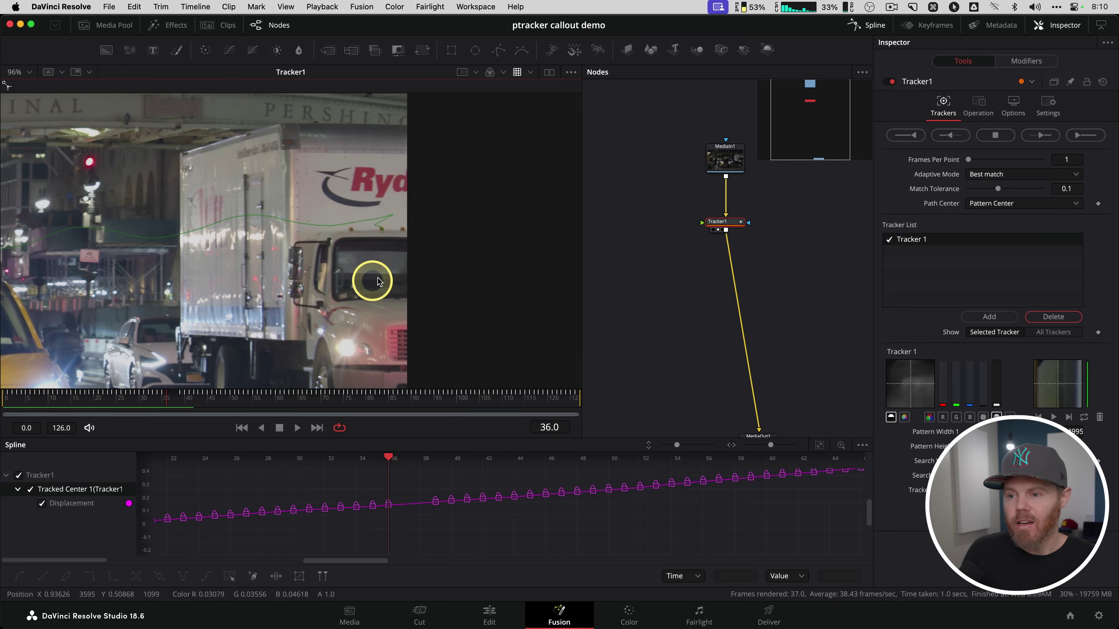
{"action": "scroll", "coordinate": [393, 237], "scroll_direction": "left", "scroll_amount": 20}
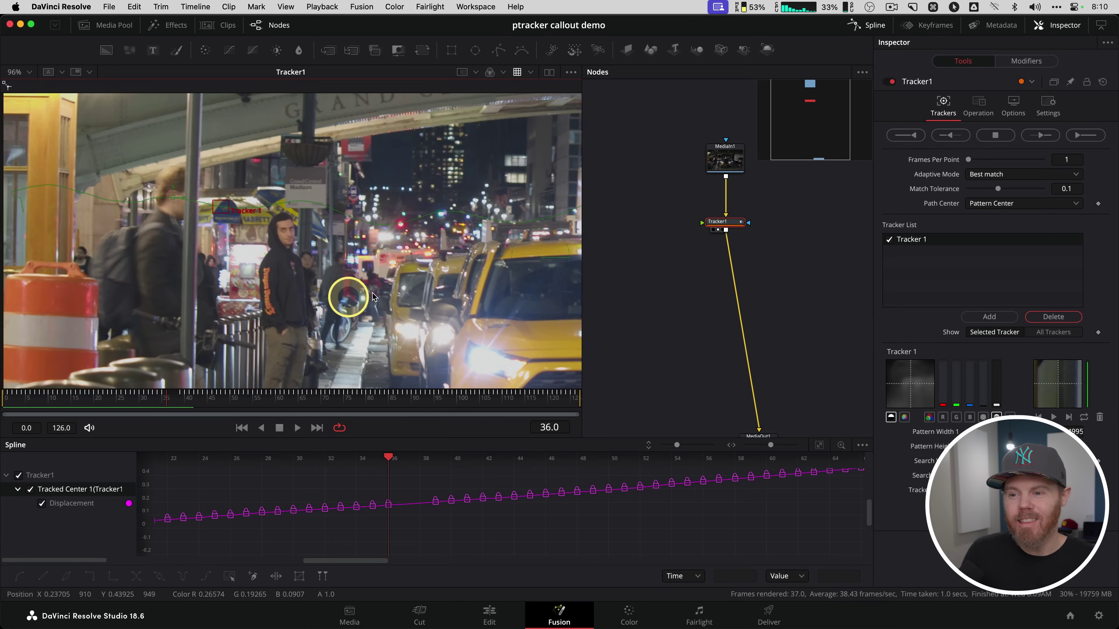
{"action": "scroll", "coordinate": [257, 301], "scroll_direction": "up", "scroll_amount": 5}
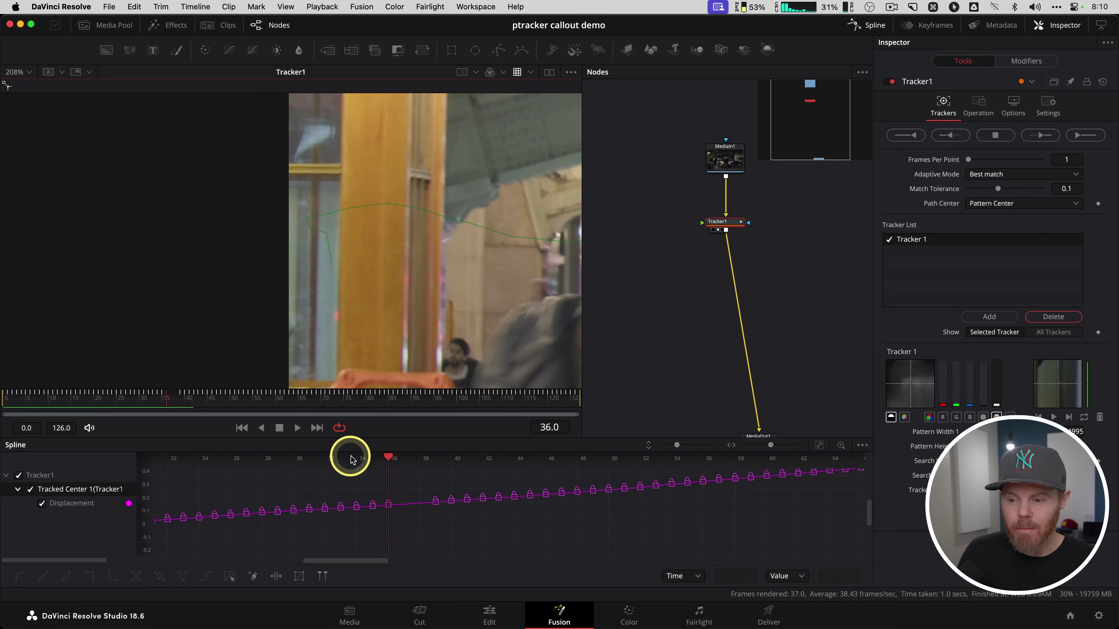
{"action": "left_click_drag", "start_coordinate": [351, 460], "coordinate": [239, 457]}
- Move to frame 18 and delete the Displacement keyframes before it in the Spline editor
{"action": "left_click", "coordinate": [120, 403]}
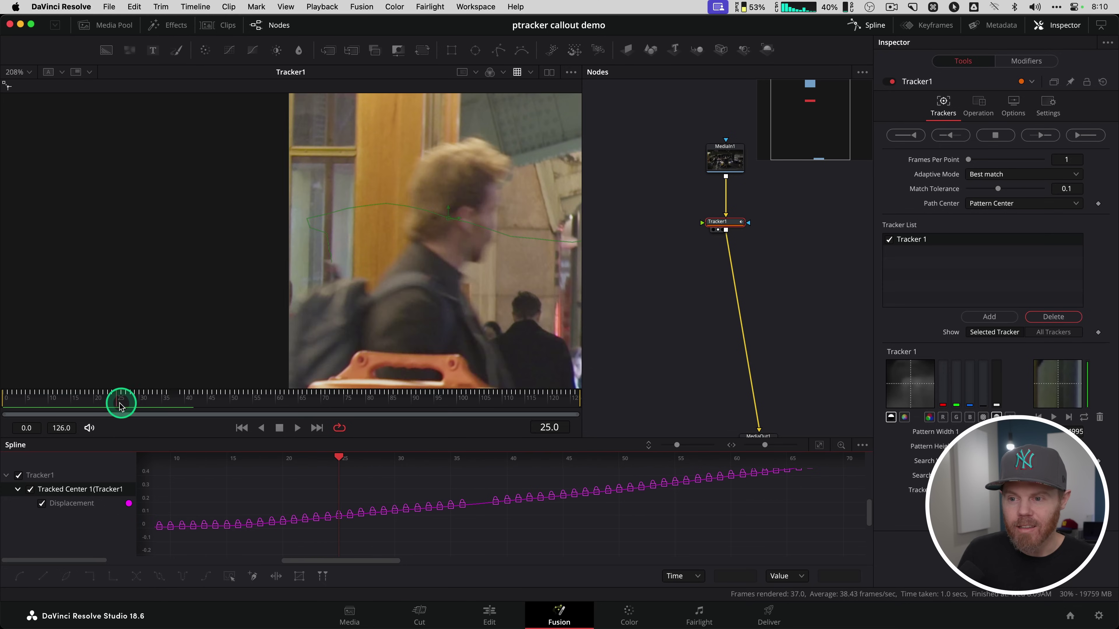
{"action": "left_click_drag", "start_coordinate": [120, 403], "coordinate": [87, 410]}
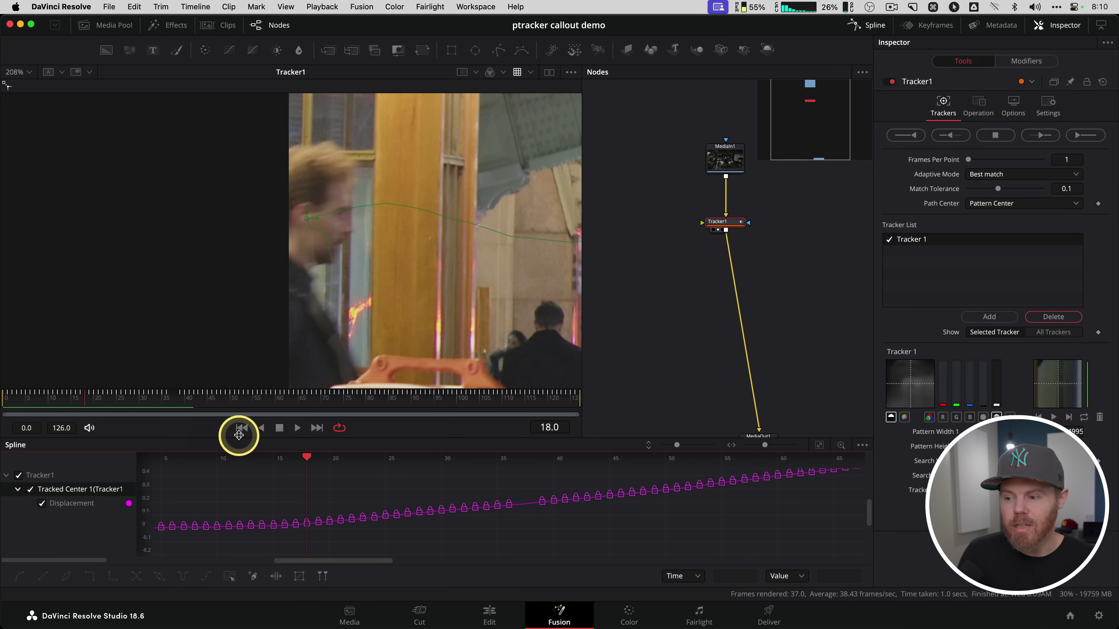
{"action": "scroll", "coordinate": [319, 260], "scroll_direction": "left", "scroll_amount": 5}
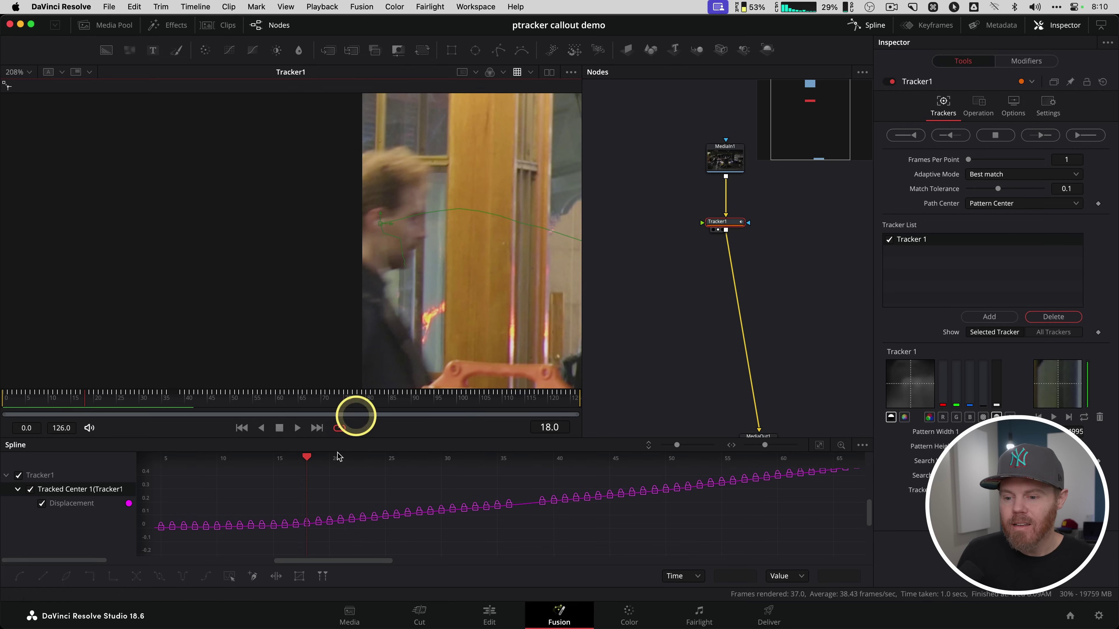
{"action": "scroll", "coordinate": [492, 465], "scroll_direction": "left", "scroll_amount": 8}
{"action": "left_click_drag", "start_coordinate": [268, 494], "coordinate": [498, 550]}
{"action": "key", "text": "BackSpace"}
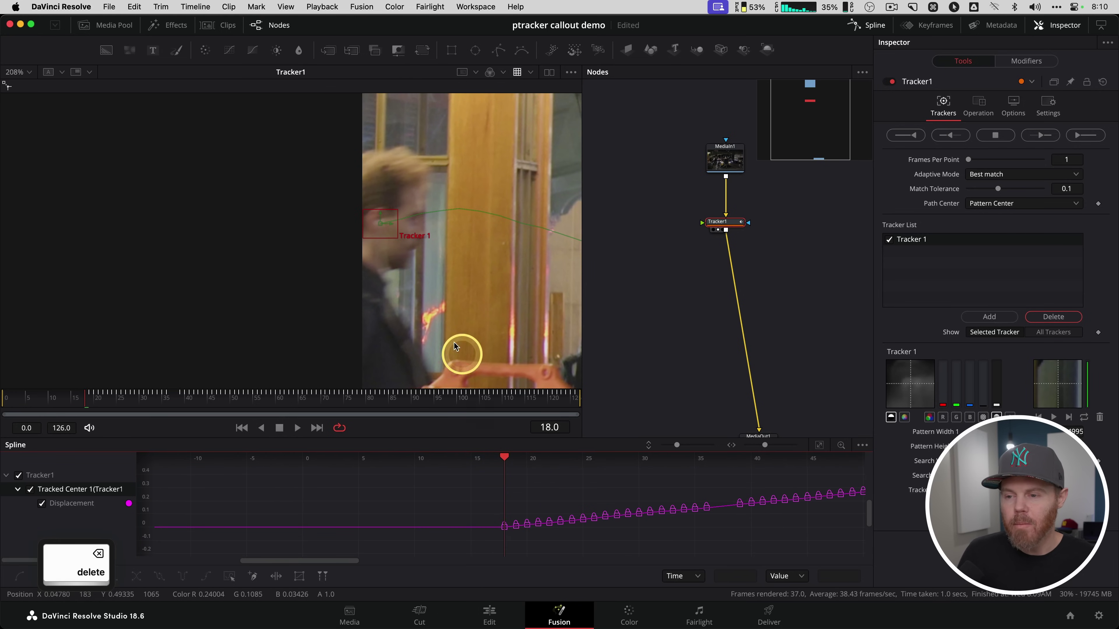
- Play the clip to review the track, then settle on frame 110
{"action": "scroll", "coordinate": [441, 315], "scroll_direction": "right", "scroll_amount": 8}
{"action": "key", "text": "space"}
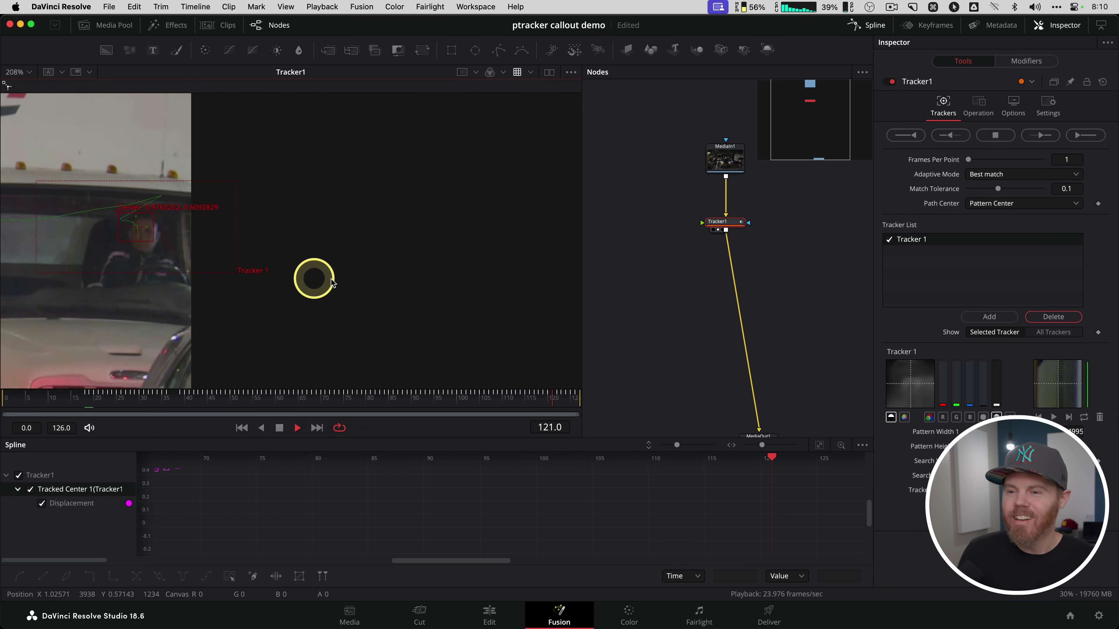
{"action": "key", "text": "space"}
{"action": "left_click_drag", "start_coordinate": [549, 400], "coordinate": [496, 415]}
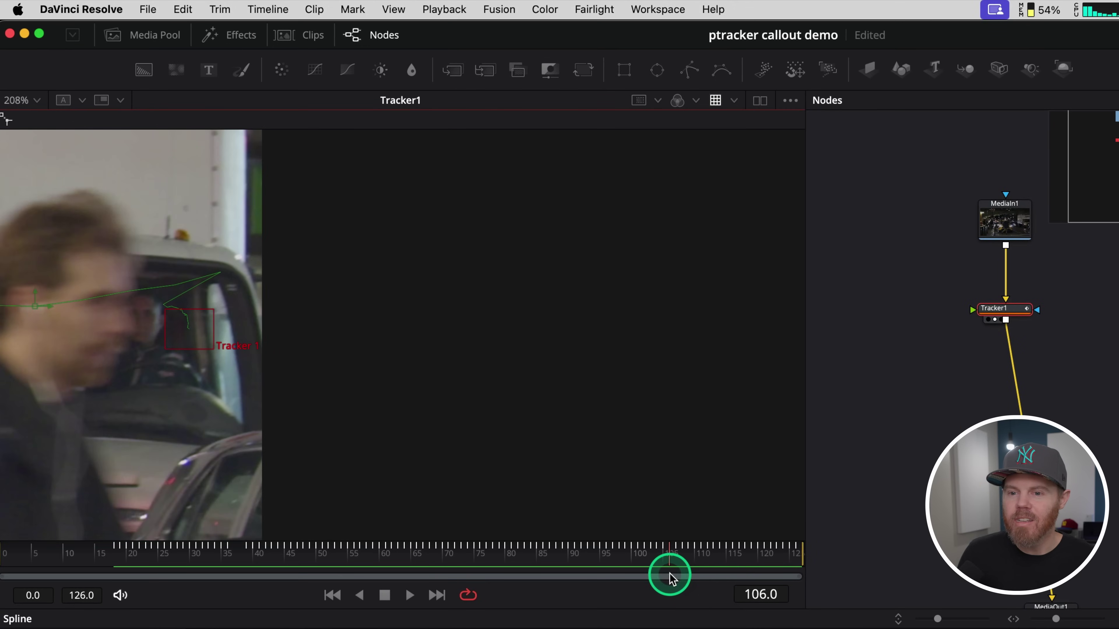
{"action": "left_click_drag", "start_coordinate": [681, 573], "coordinate": [692, 567]}
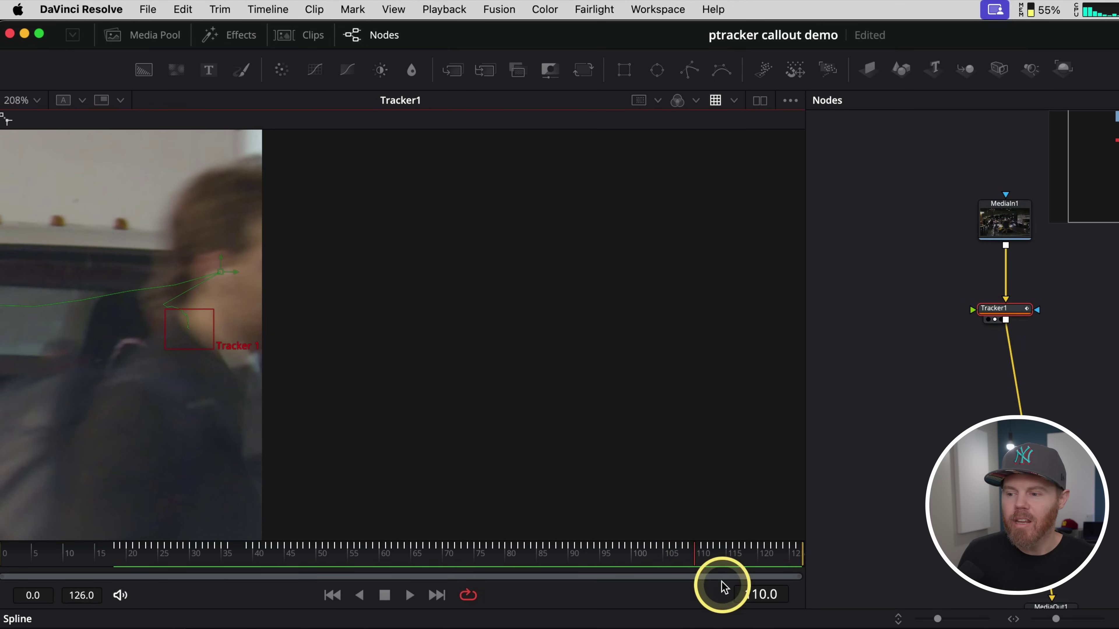
{"action": "scroll", "coordinate": [472, 407], "scroll_direction": "left", "scroll_amount": 5}
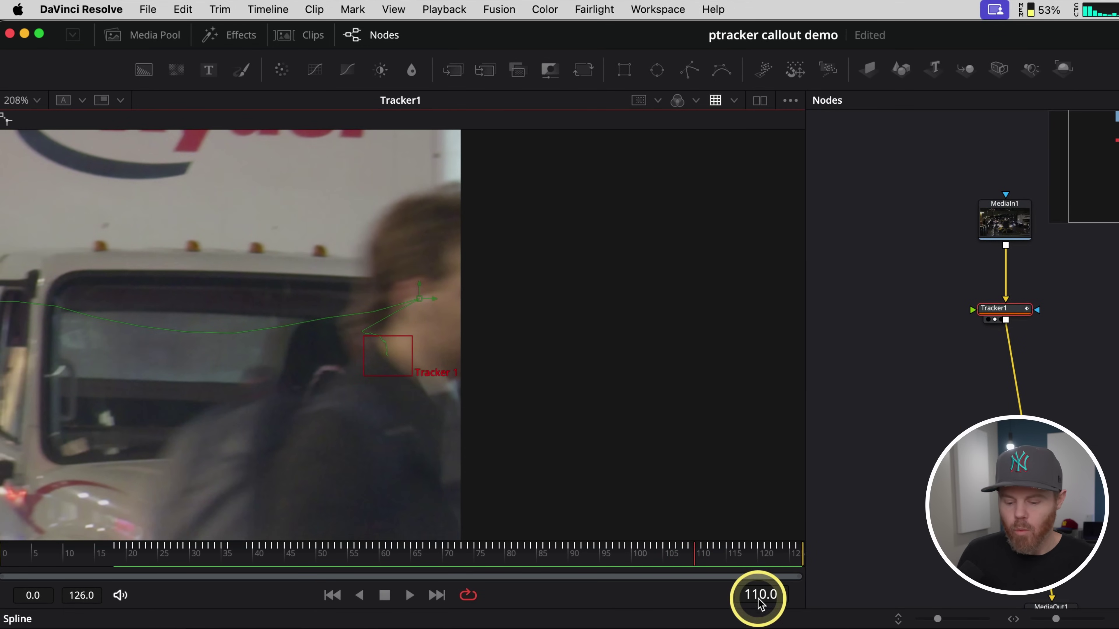
- On frame 110, zoom the graph onto frames 110–138 and delete keyframes 111–126
{"action": "mouse_move", "coordinate": [406, 287]}
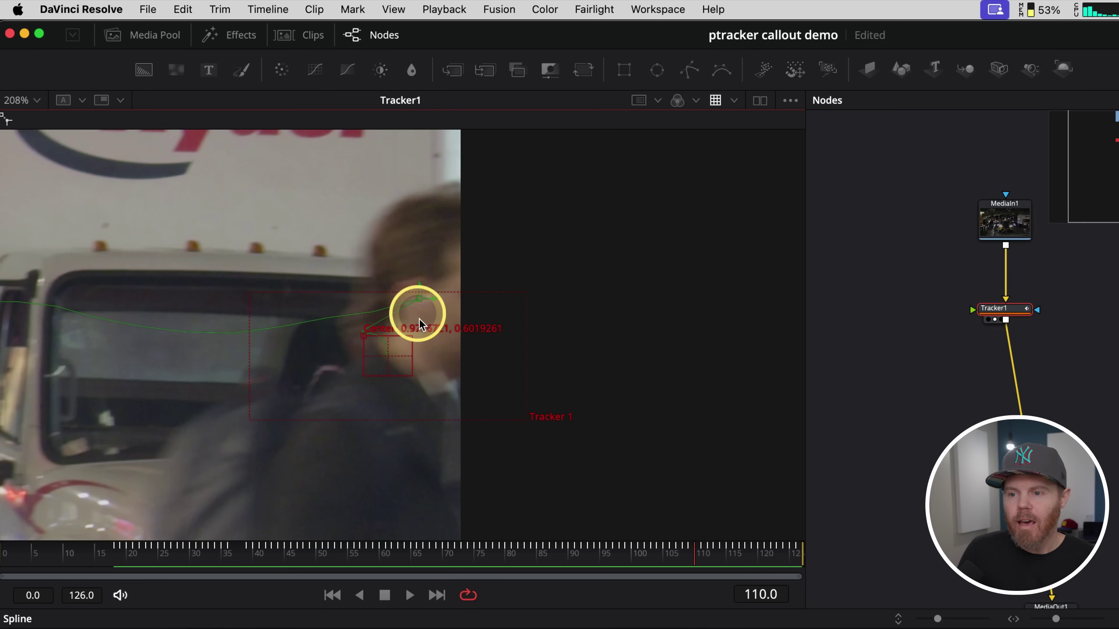
{"action": "key", "text": "Right"}
{"action": "key", "text": "Left"}
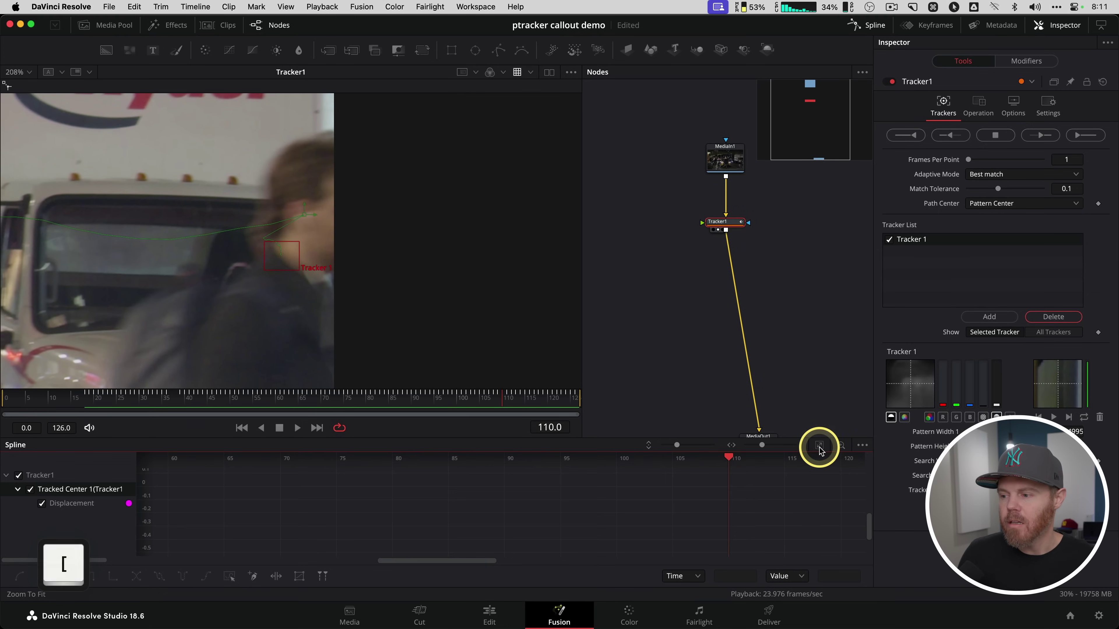
{"action": "left_click", "coordinate": [820, 449]}
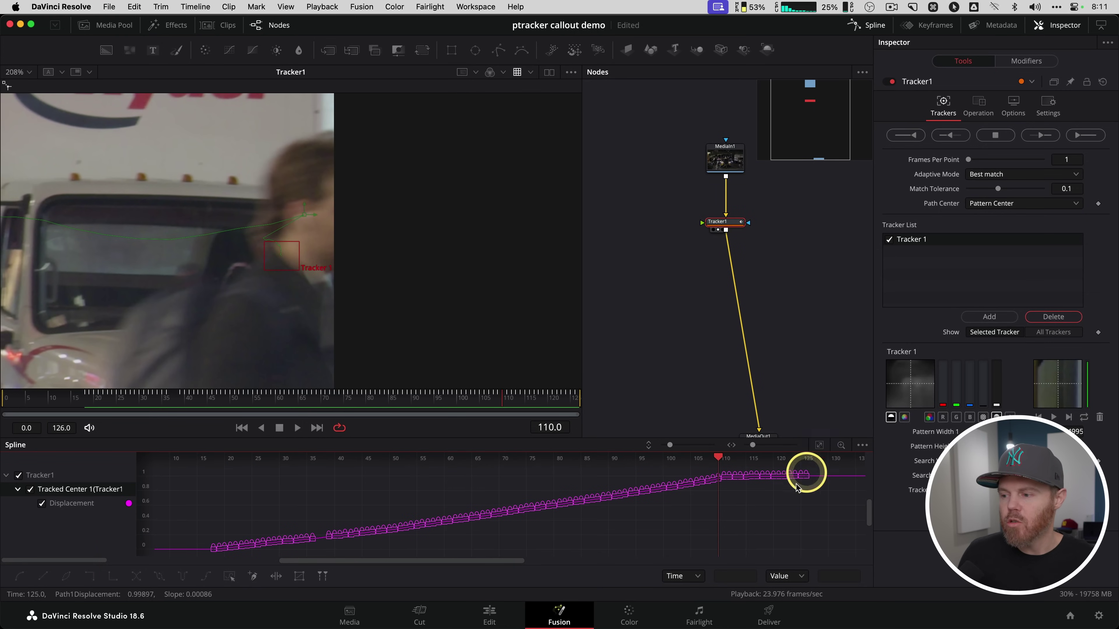
{"action": "left_click", "coordinate": [841, 449]}
{"action": "left_click_drag", "start_coordinate": [773, 533], "coordinate": [598, 476]}
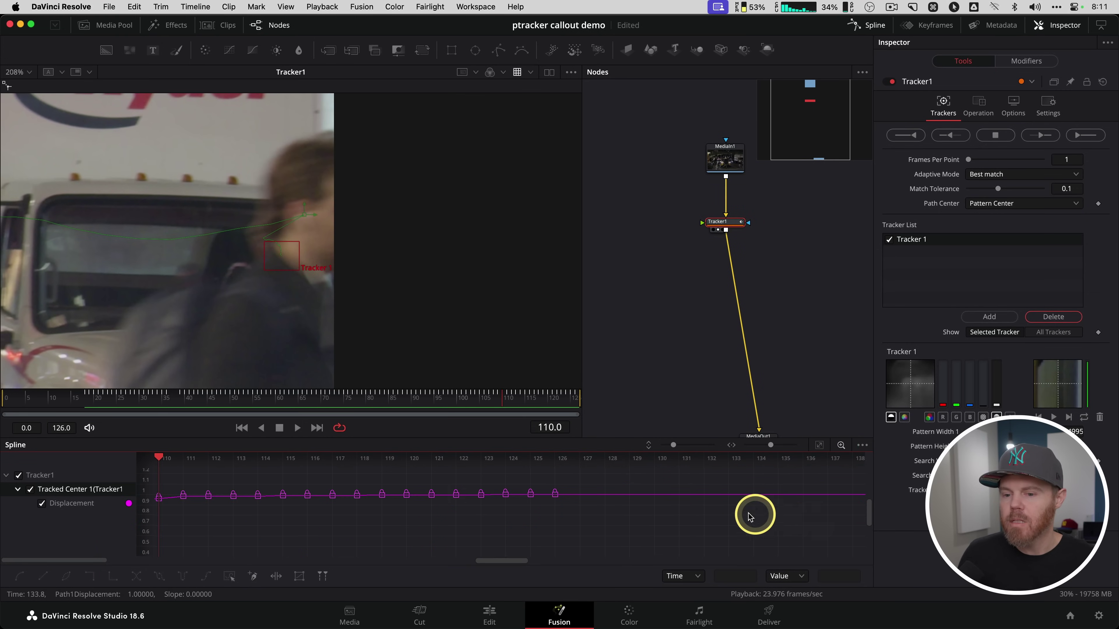
{"action": "scroll", "coordinate": [750, 517], "scroll_direction": "left", "scroll_amount": 3}
{"action": "left_click_drag", "start_coordinate": [293, 502], "coordinate": [766, 556]}
{"action": "key", "text": "BackSpace"}
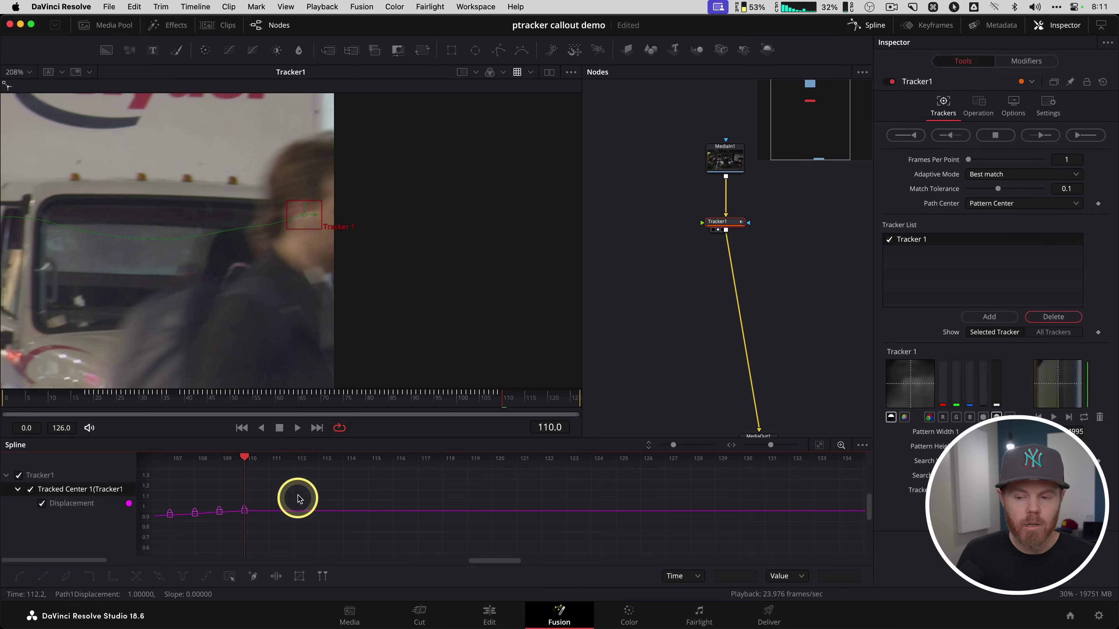
- Apply Gradient Extrapolation to the Displacement spline and scrub past frame 110 to check it
{"action": "left_click", "coordinate": [329, 493], "text": "ctrl"}
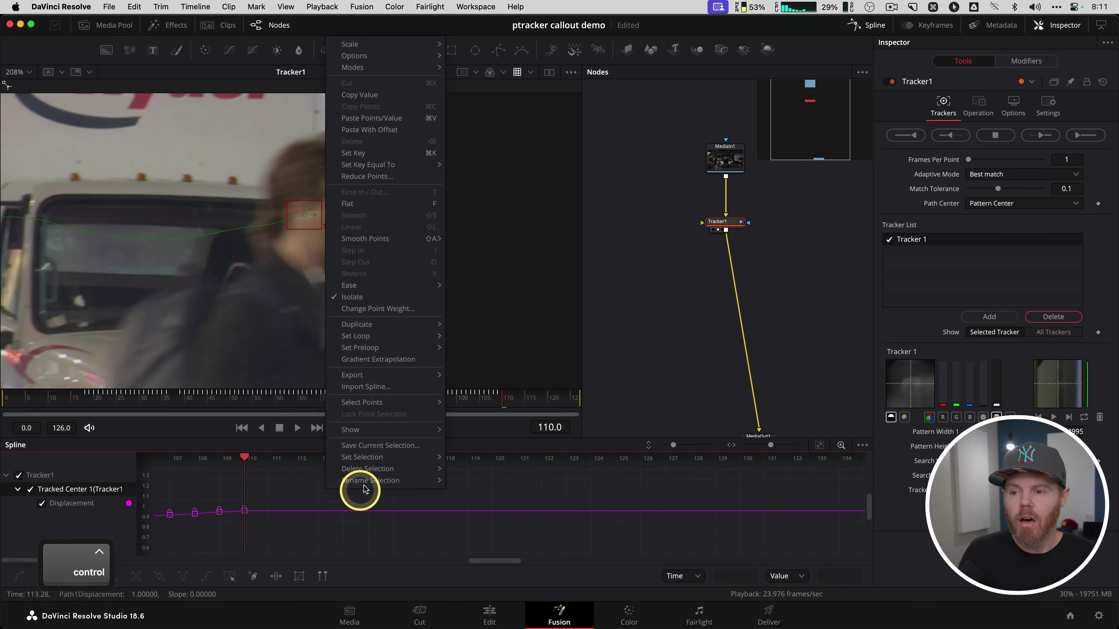
{"action": "left_click", "coordinate": [355, 360]}
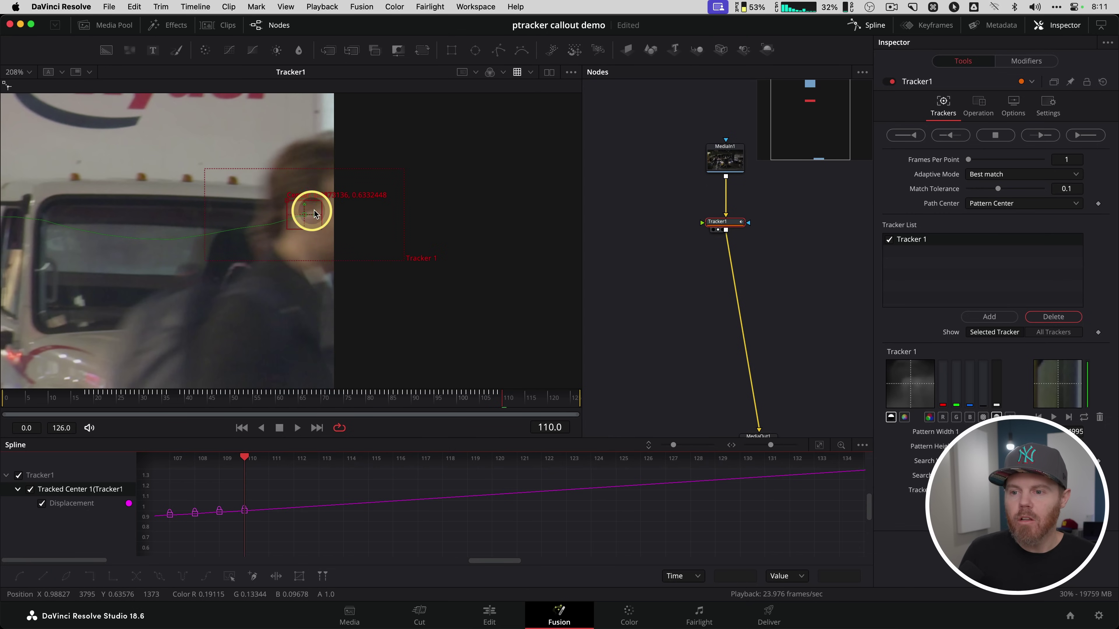
{"action": "mouse_move", "coordinate": [519, 399]}
{"action": "left_mouse_down"}
{"action": "mouse_move", "coordinate": [499, 407]}
{"action": "mouse_move", "coordinate": [532, 400]}
{"action": "mouse_move", "coordinate": [505, 409]}
{"action": "left_mouse_up"}
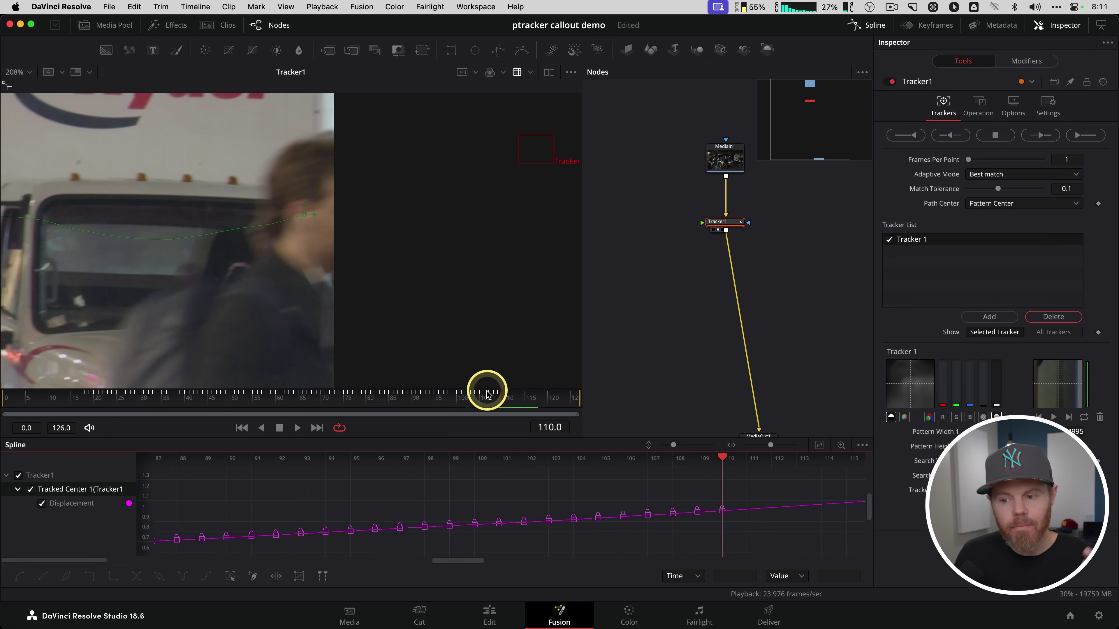
- Scrub back to frame 27, fit the frame in the viewer, and uncheck Tracker 1
{"action": "left_click_drag", "start_coordinate": [508, 405], "coordinate": [124, 437]}
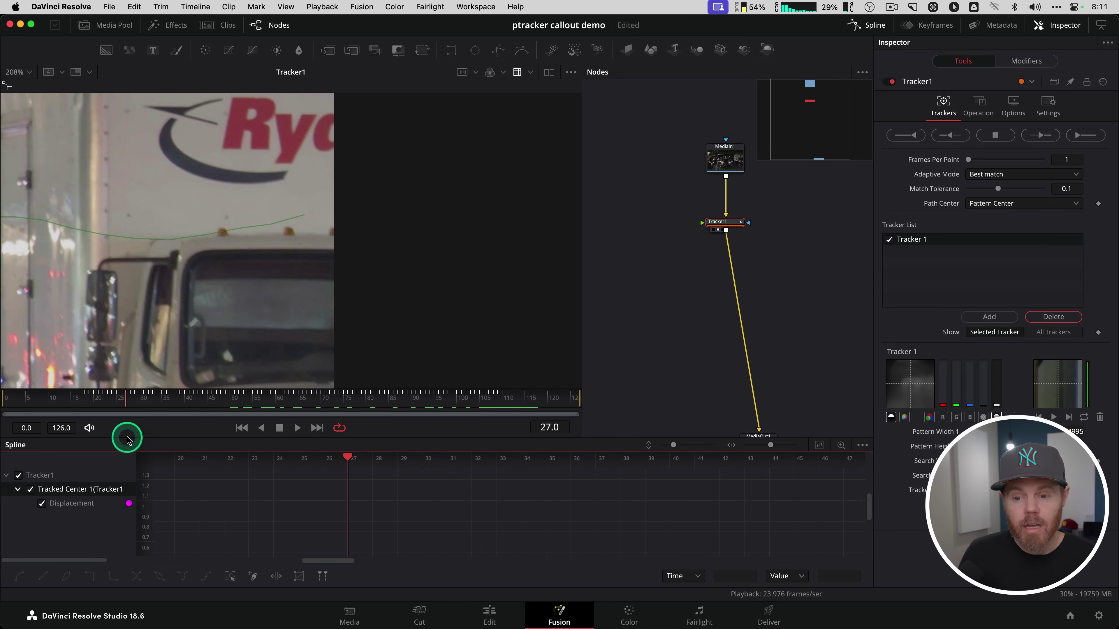
{"action": "key", "text": "super+f"}
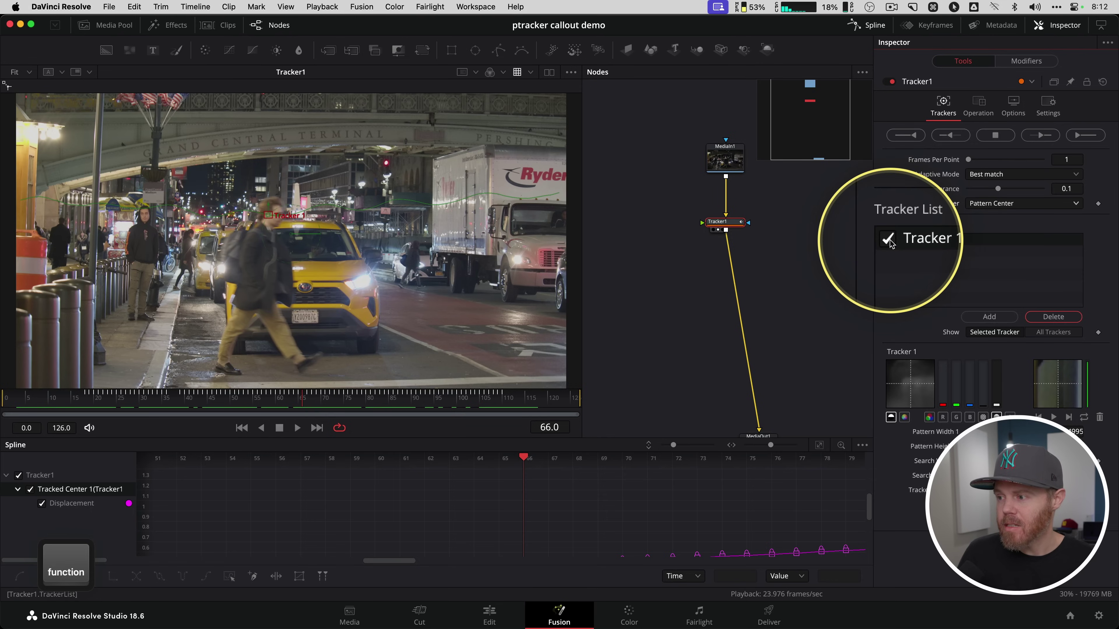
{"action": "left_click", "coordinate": [889, 241]}
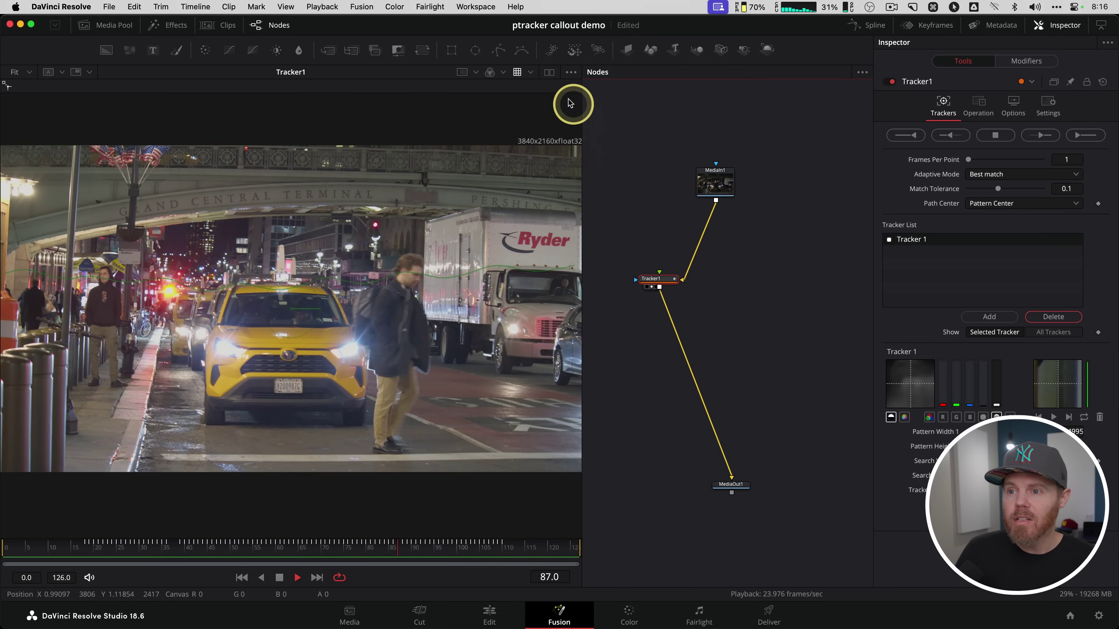
- Stop playback near frame 105 and drop a Merge node into the graph
{"action": "key", "text": "space"}
{"action": "key", "text": "fn"}
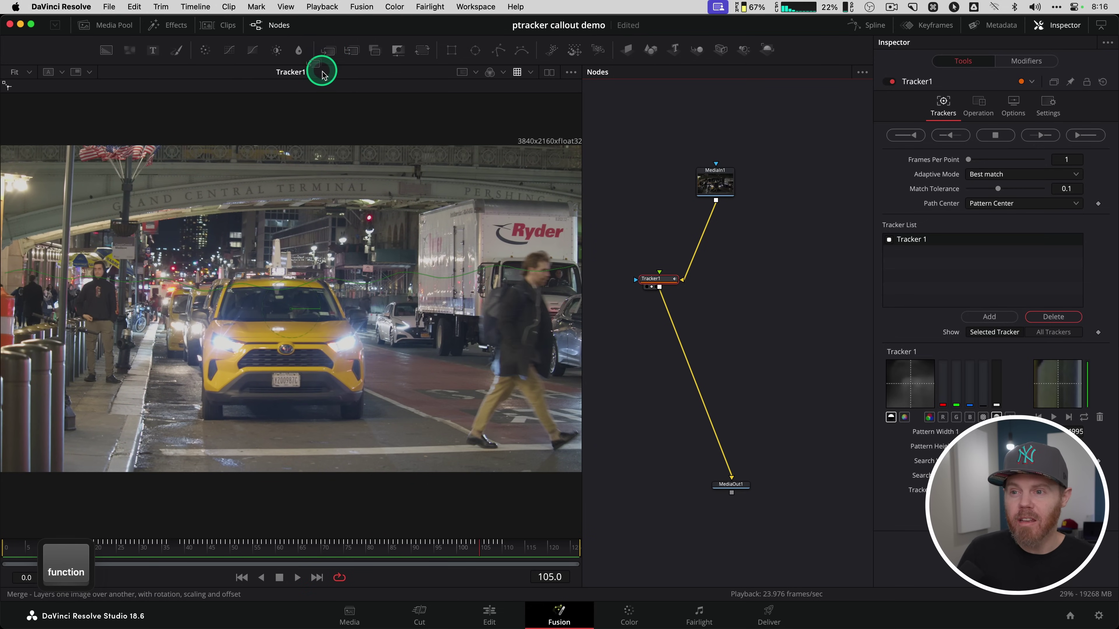
{"action": "left_click_drag", "start_coordinate": [559, 212], "coordinate": [754, 275]}
{"action": "left_click", "coordinate": [754, 273]}
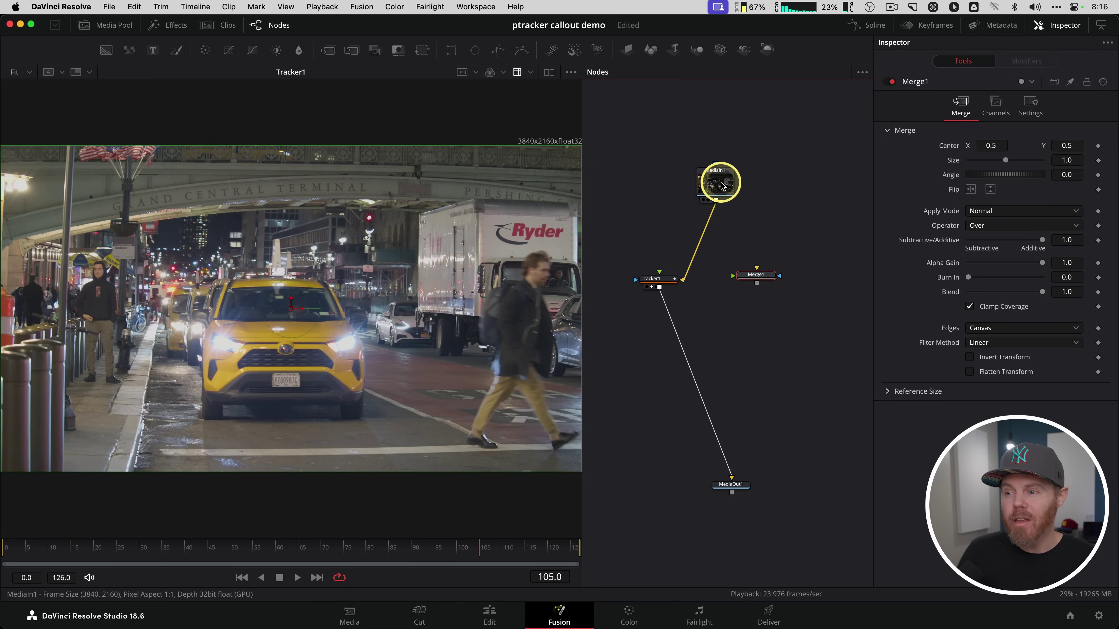
- Branch a second link from MediaIn1's output into Merge1's background input
{"action": "left_click_drag", "start_coordinate": [498, 215], "coordinate": [387, 311]}
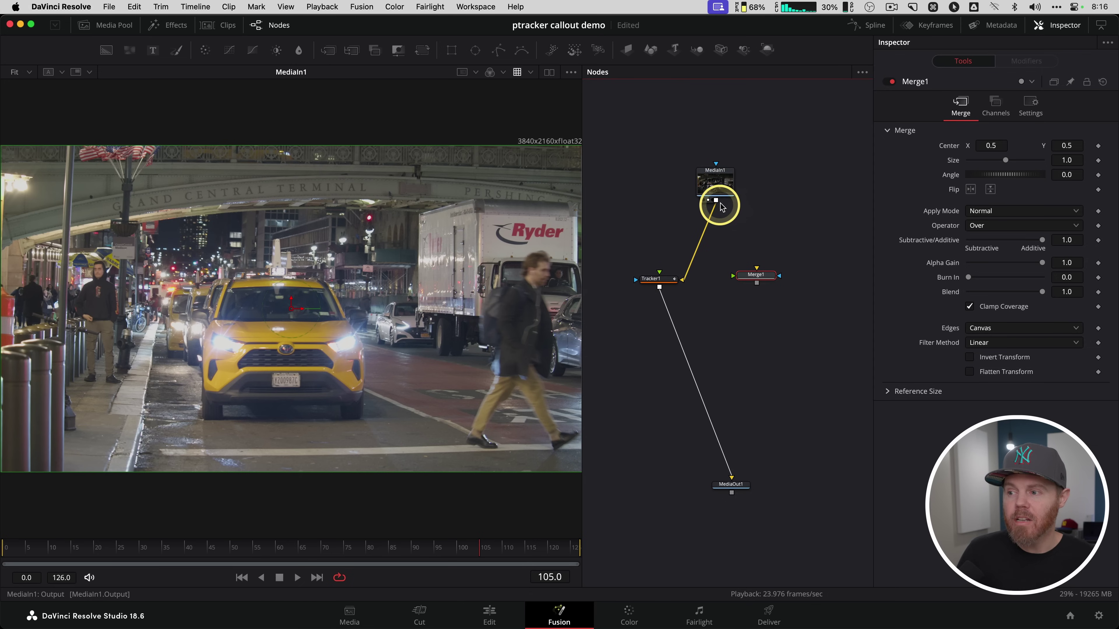
{"action": "left_click_drag", "start_coordinate": [716, 203], "coordinate": [757, 278]}
{"action": "key", "text": "alt"}
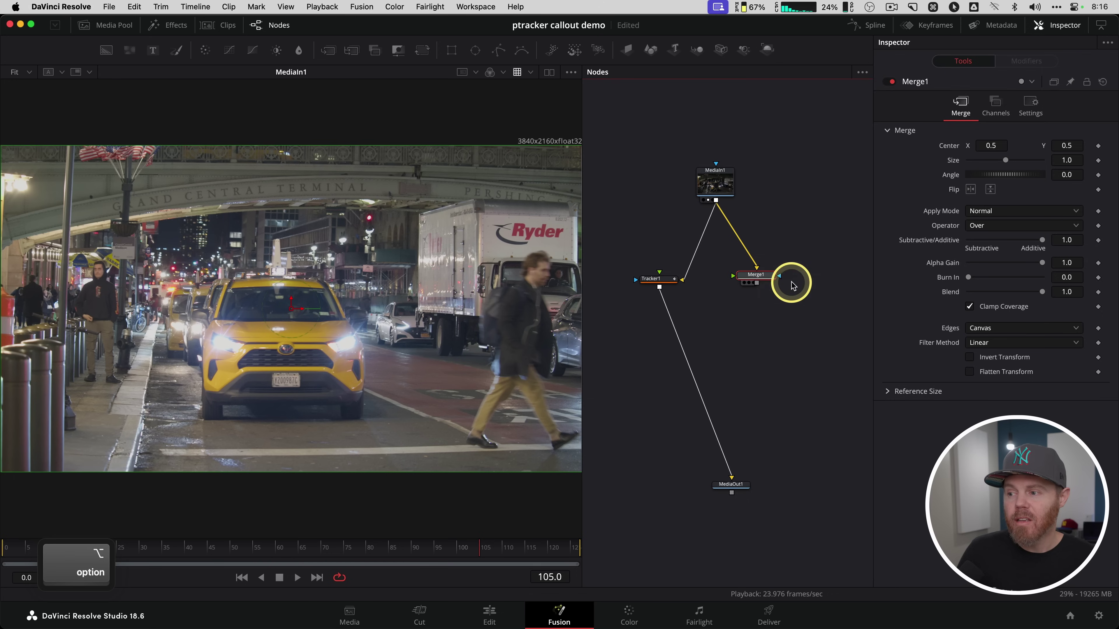
{"action": "left_click_drag", "start_coordinate": [759, 276], "coordinate": [766, 285]}
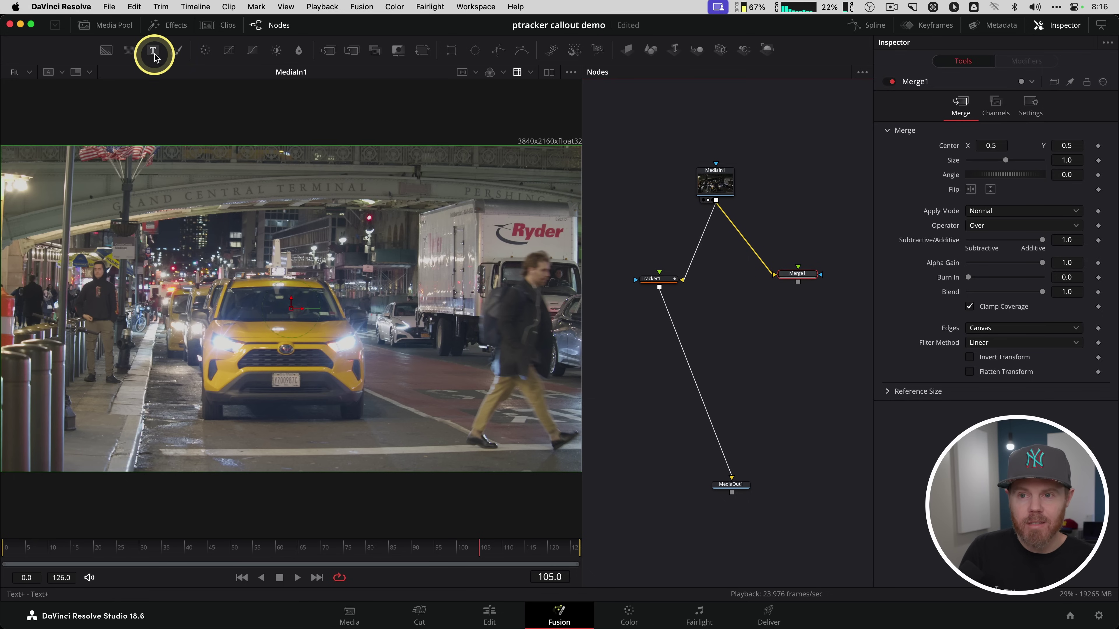
- Add a Text+ node reading 'New York' set in the Didot font
{"action": "key", "text": "fn"}
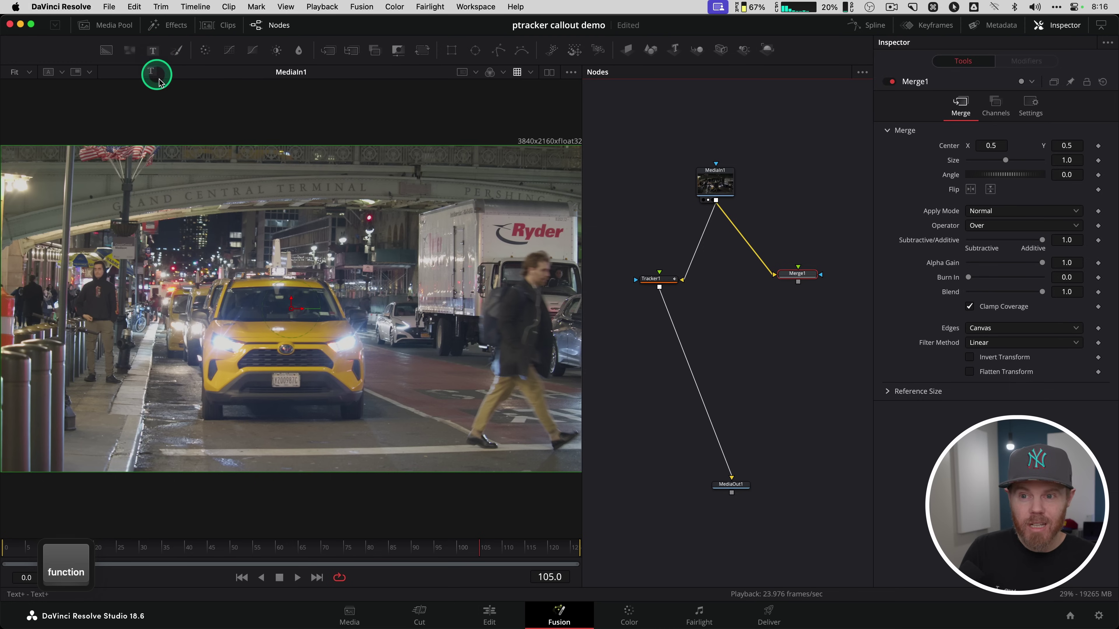
{"action": "left_click_drag", "start_coordinate": [159, 81], "coordinate": [744, 325]}
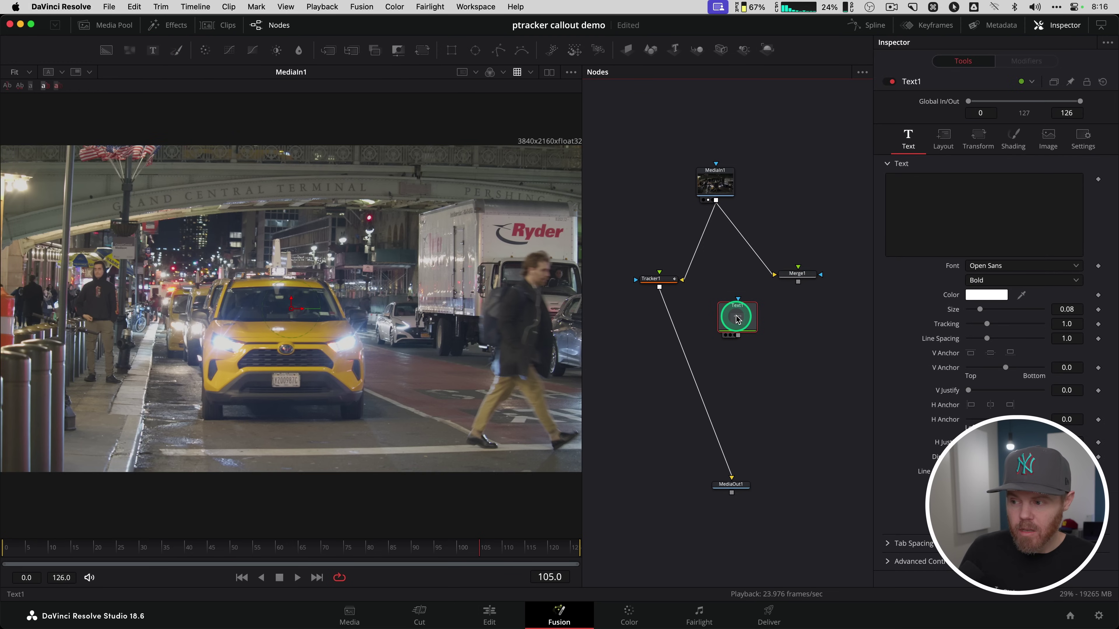
{"action": "key", "text": "1"}
{"action": "left_click", "coordinate": [962, 198]}
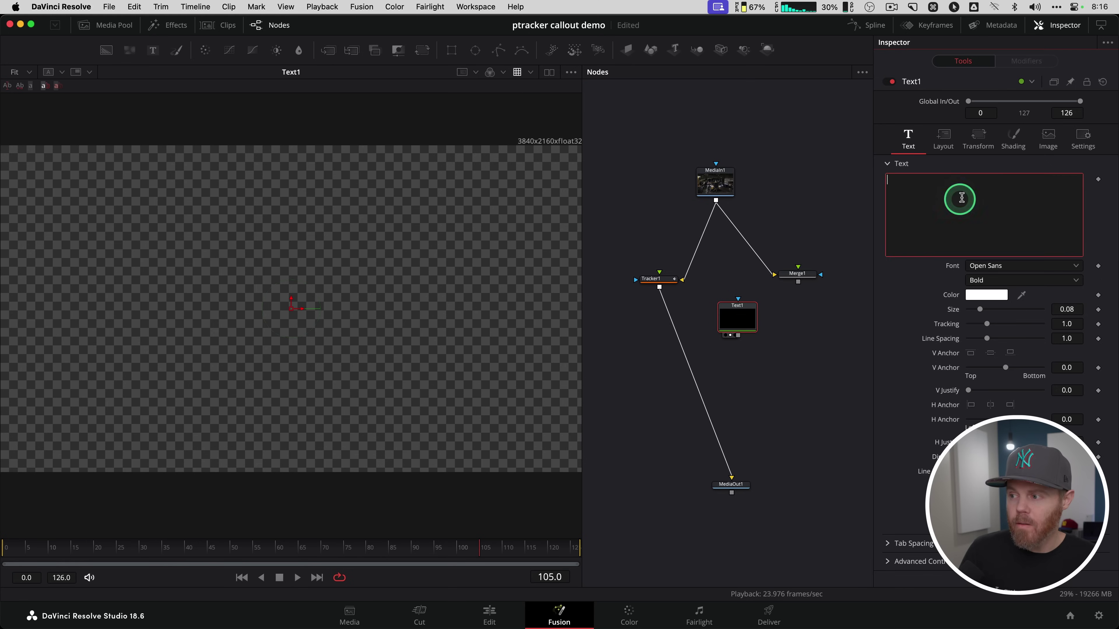
{"action": "type", "text": "New York"}
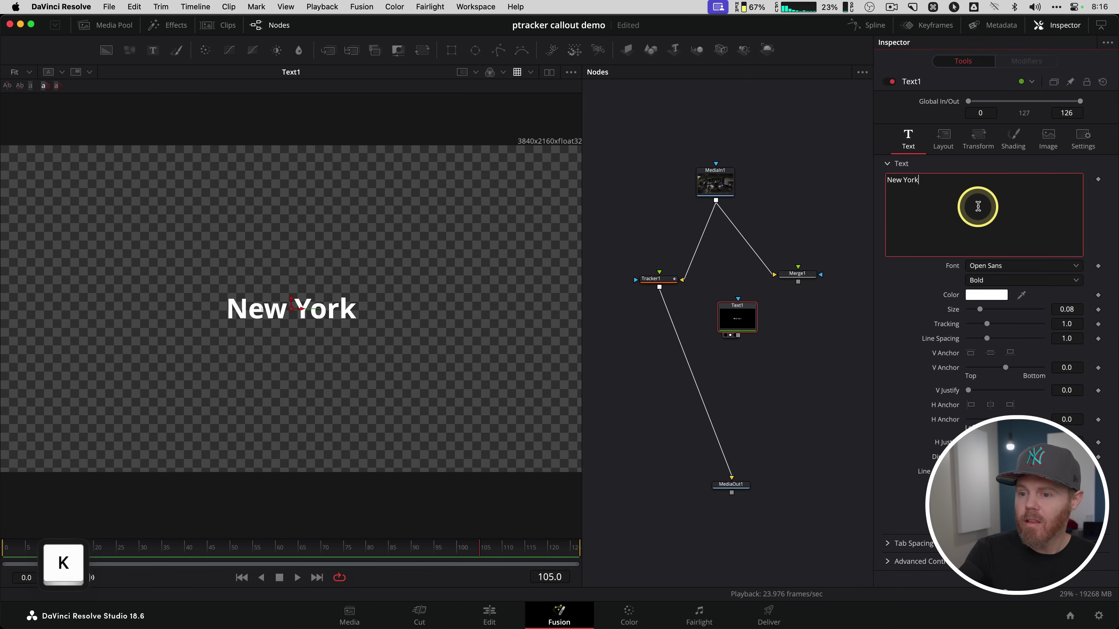
{"action": "left_click", "coordinate": [1008, 268]}
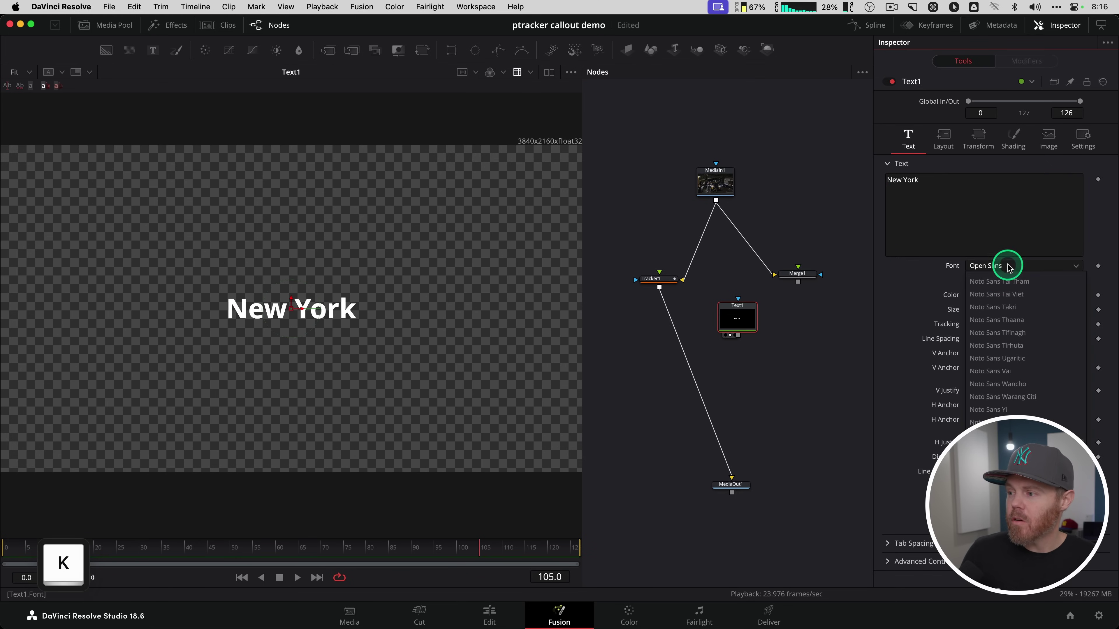
{"action": "key", "text": "d"}
{"action": "key", "text": "d"}
{"action": "key", "text": "o"}
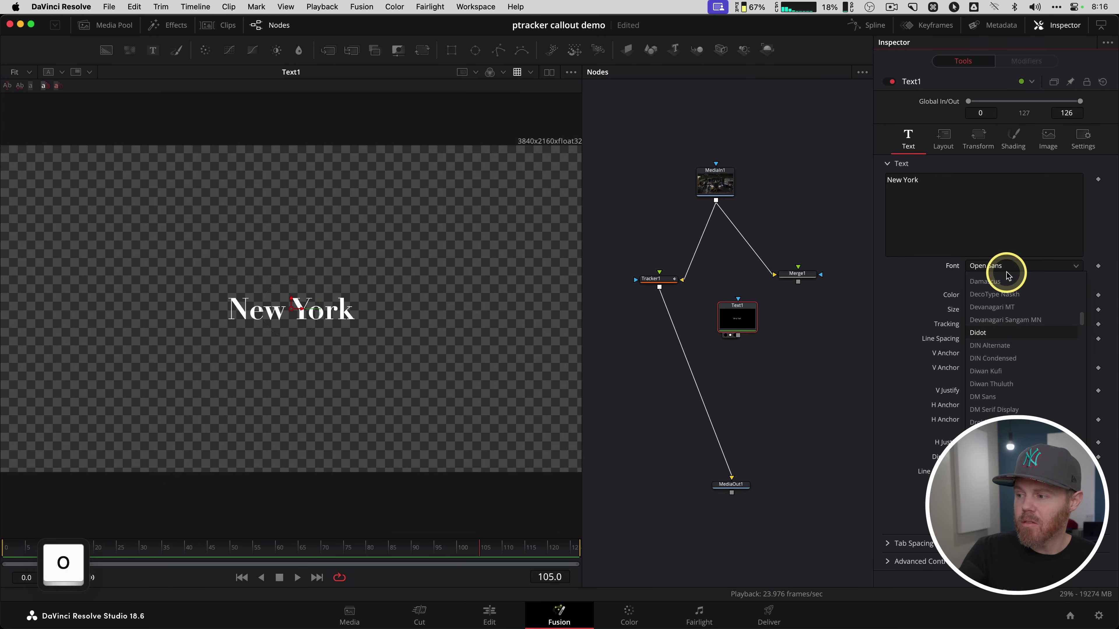
{"action": "key", "text": "Return"}
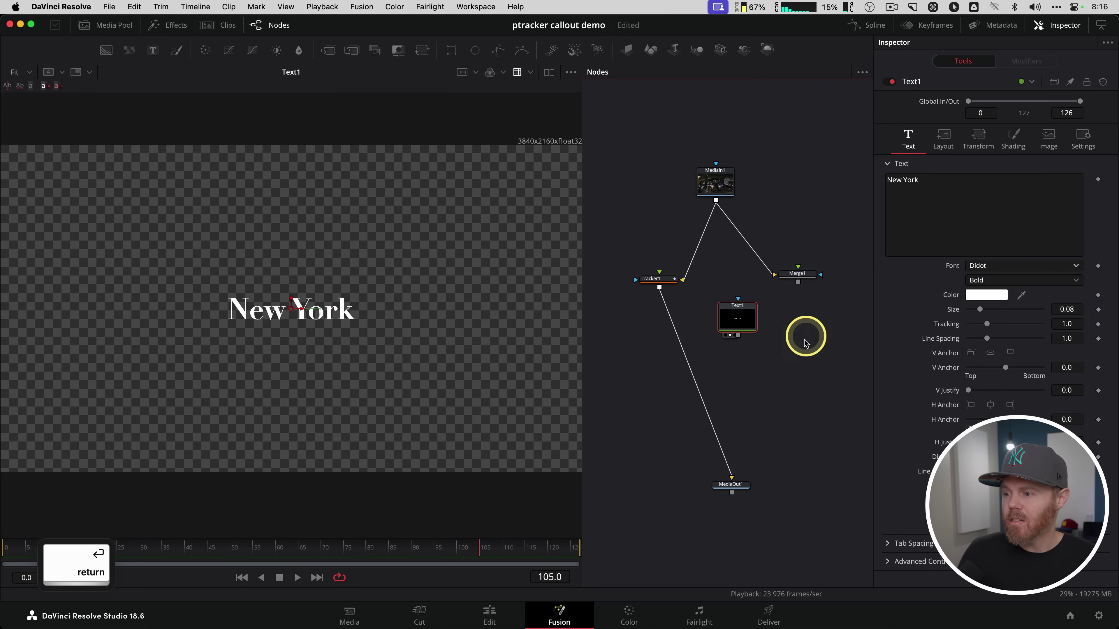
- Connect Text1's output into Merge1's foreground so the title overlays the footage
{"action": "left_click_drag", "start_coordinate": [744, 313], "coordinate": [722, 287]}
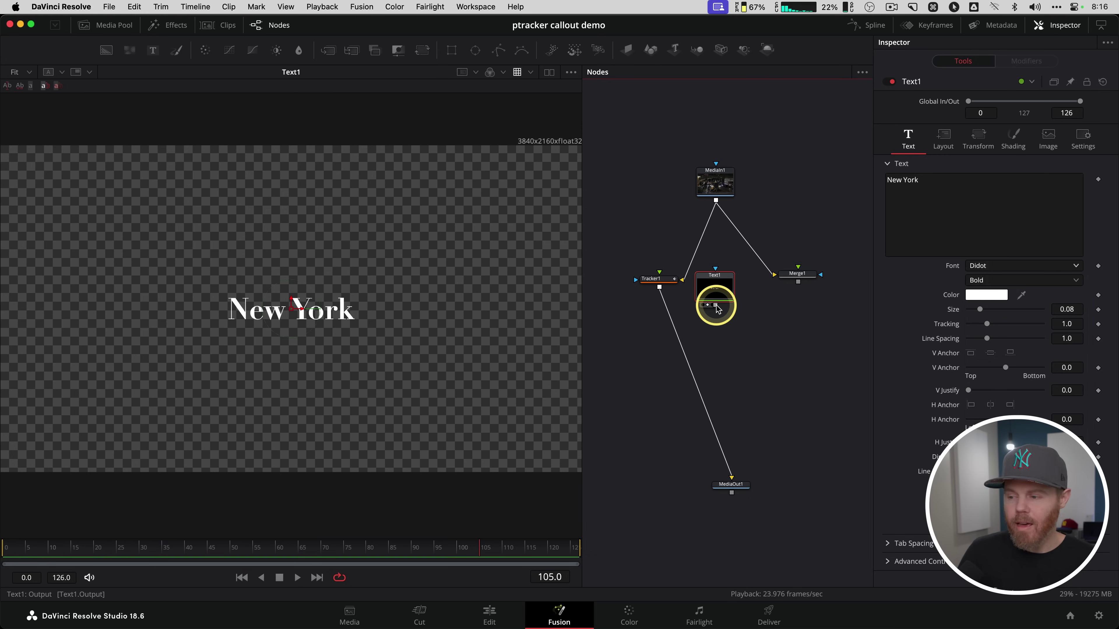
{"action": "key", "text": "fn"}
{"action": "left_click_drag", "start_coordinate": [720, 332], "coordinate": [775, 270]}
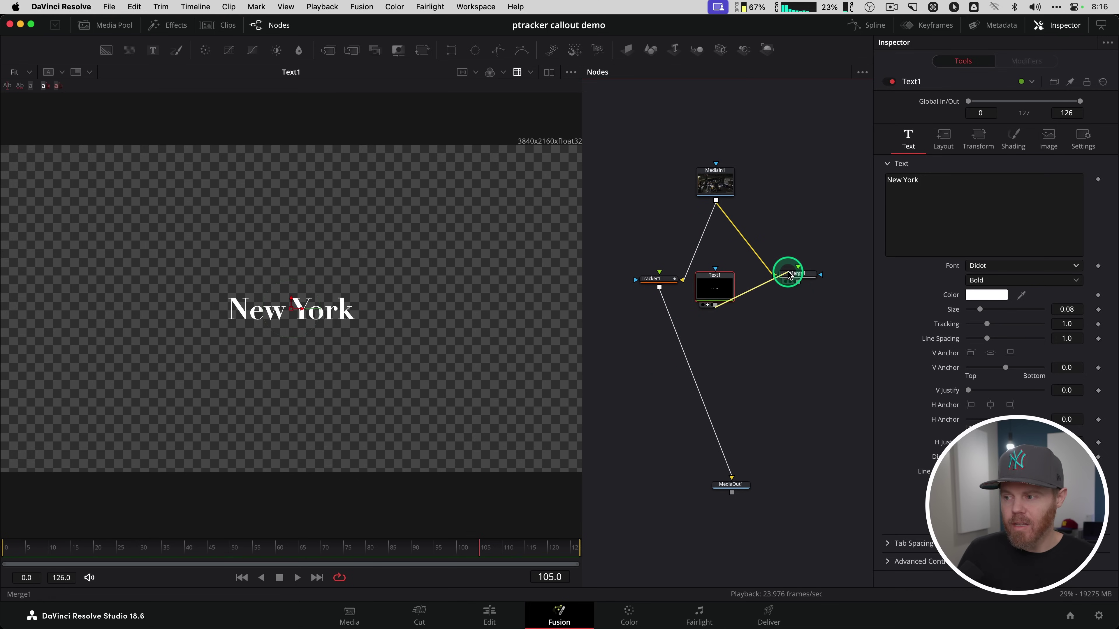
{"action": "key", "text": "fn"}
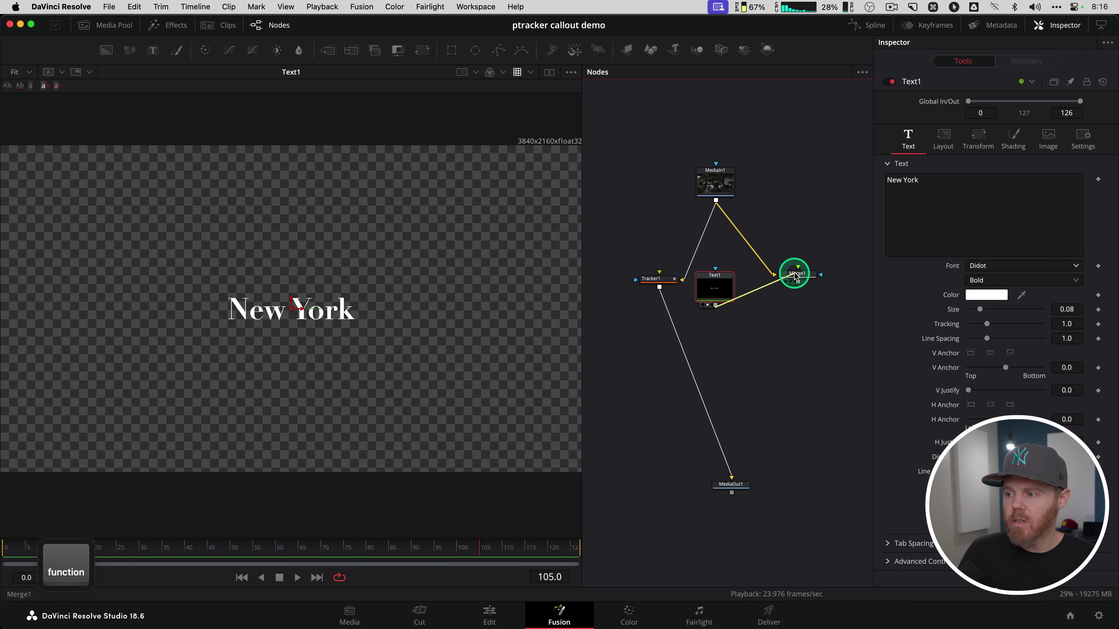
{"action": "left_click_drag", "start_coordinate": [724, 295], "coordinate": [445, 305]}
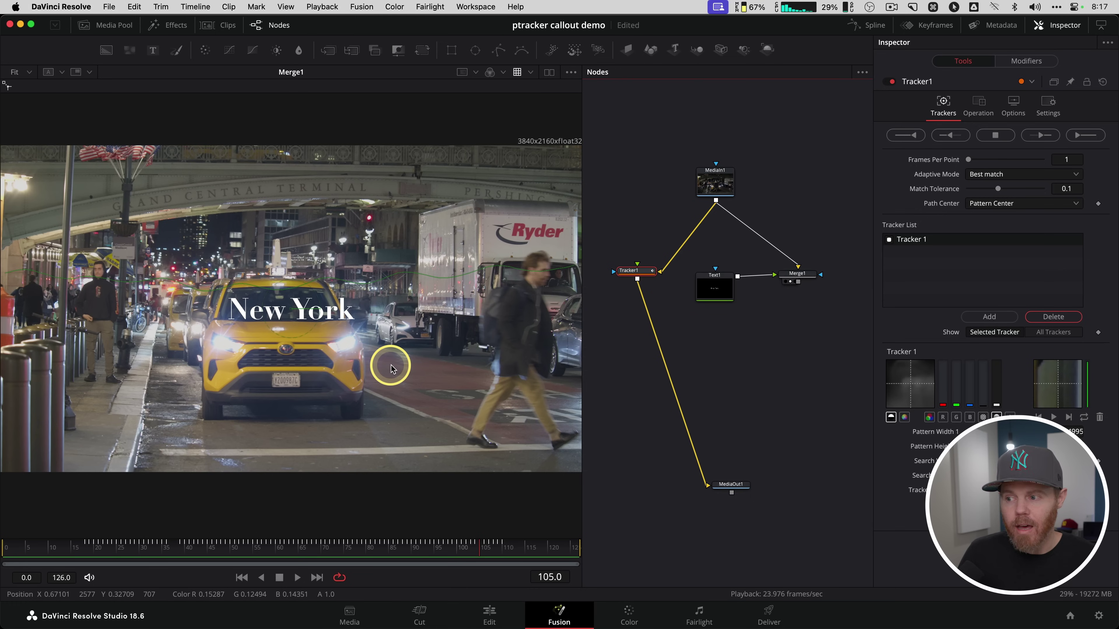
- Connect Merge1's Center to Tracker1's 'Tracker 1: Offset position'
{"action": "left_click", "coordinate": [802, 277]}
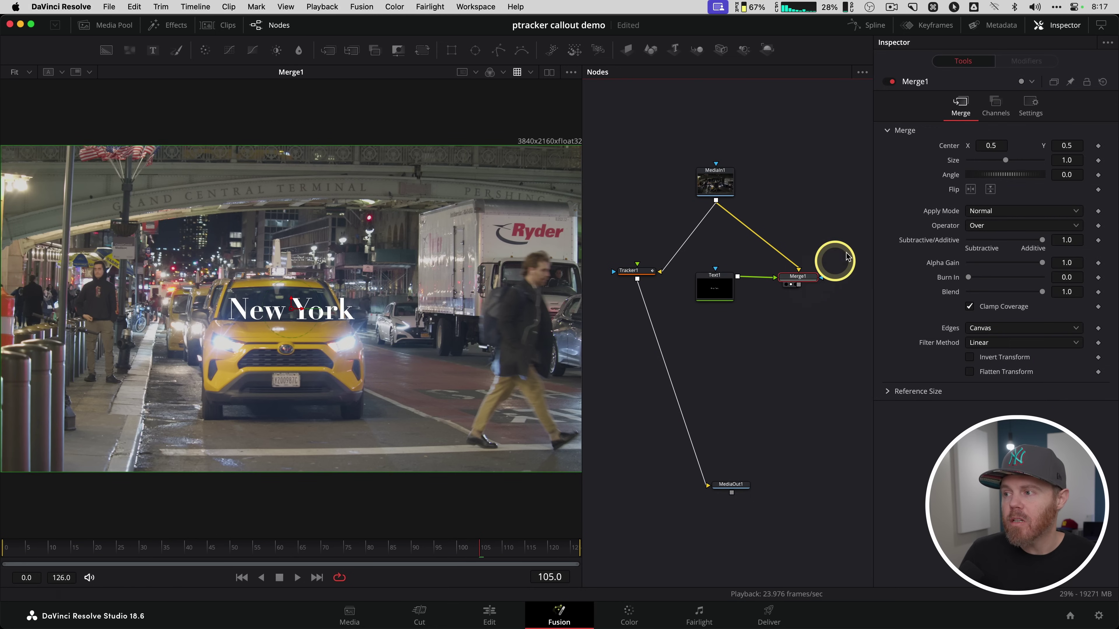
{"action": "key", "text": "fn"}
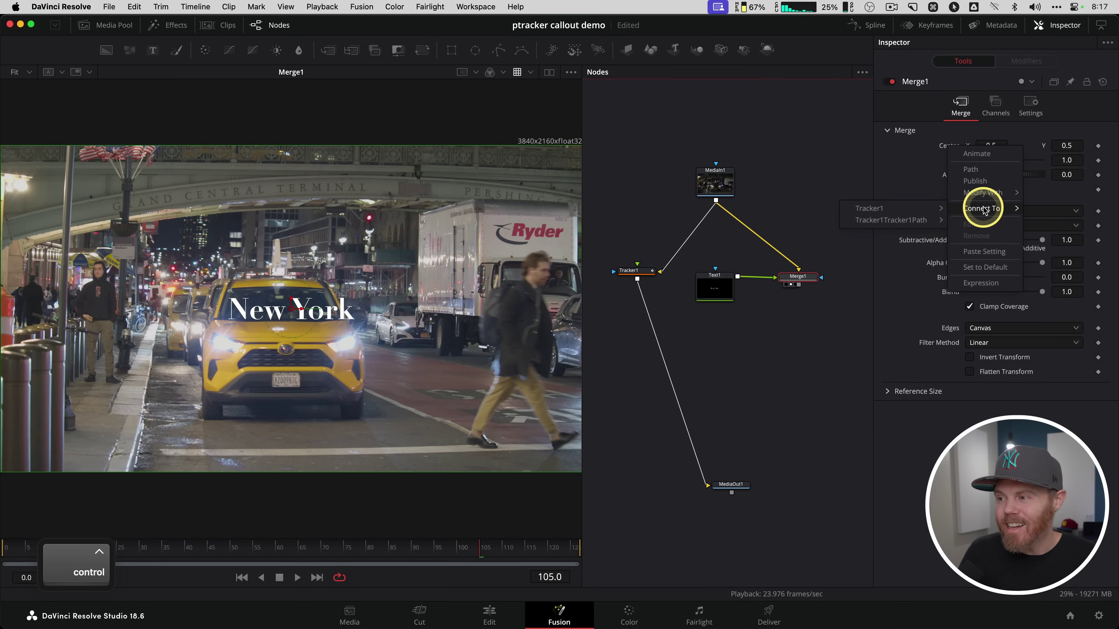
{"action": "mouse_move", "coordinate": [917, 208]}
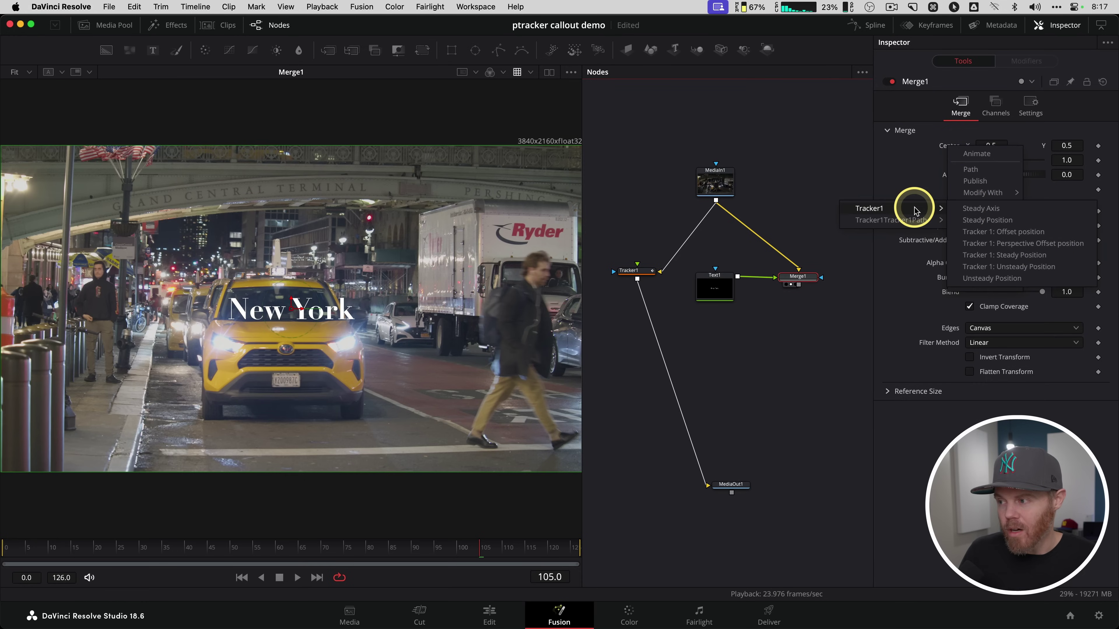
{"action": "key", "text": "fn"}
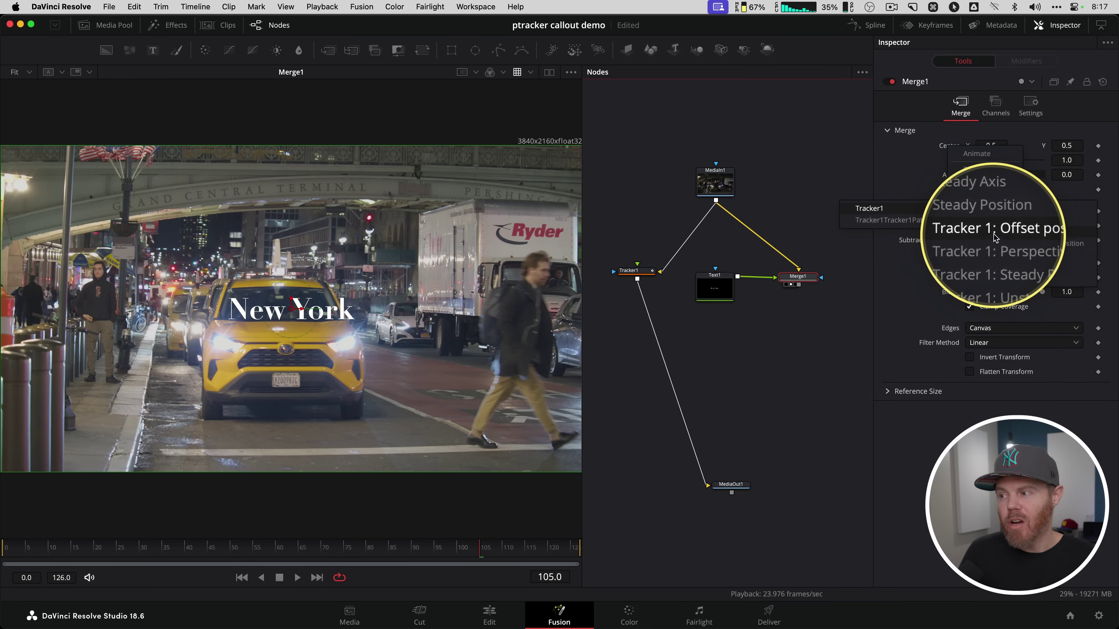
{"action": "left_click", "coordinate": [1021, 232]}
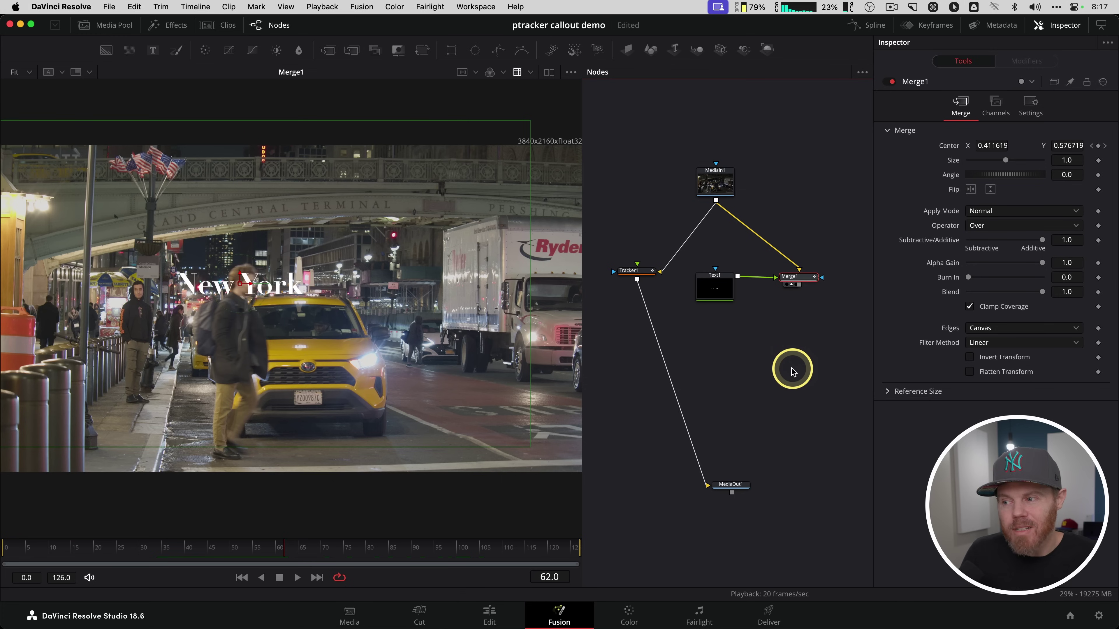
- Enable Tracker1's positioner offset and raise the title to offset X 0.014714, Y 0.103961
{"action": "scroll", "coordinate": [784, 352], "scroll_direction": "up", "scroll_amount": 5}
{"action": "scroll", "coordinate": [649, 380], "scroll_direction": "down", "scroll_amount": 6}
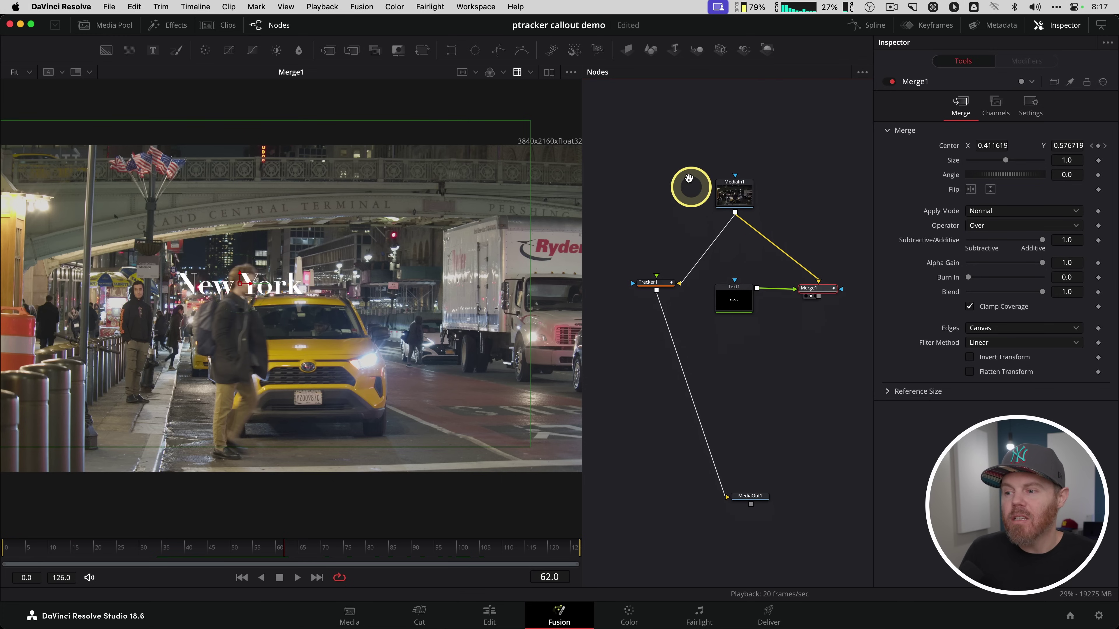
{"action": "left_click_drag", "start_coordinate": [644, 255], "coordinate": [639, 265]}
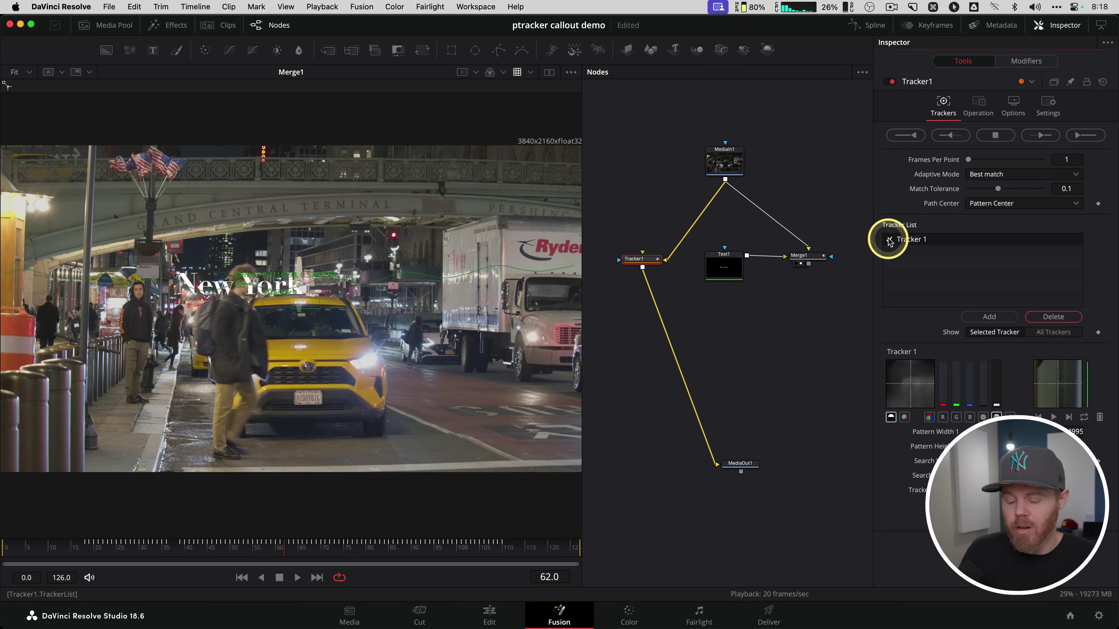
{"action": "left_click", "coordinate": [10, 87]}
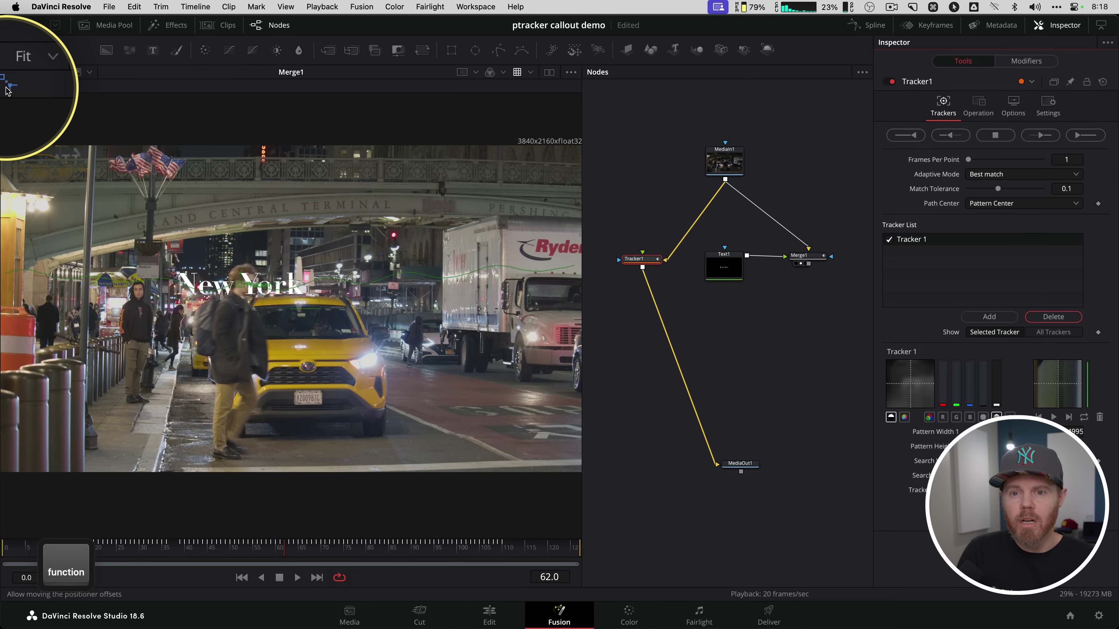
{"action": "left_click", "coordinate": [9, 89]}
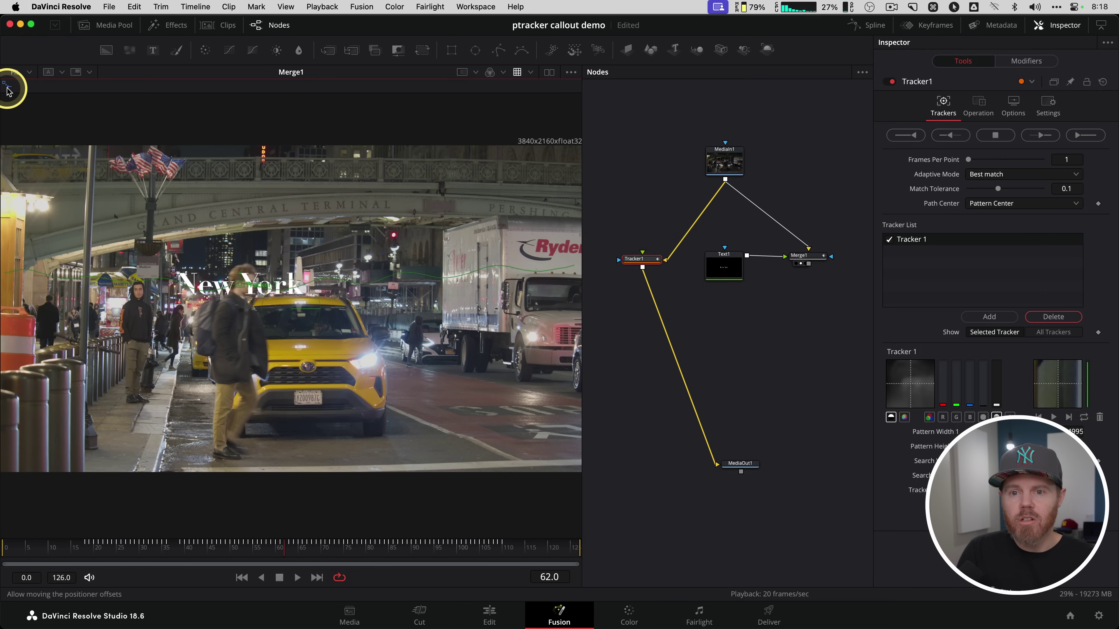
{"action": "scroll", "coordinate": [238, 256], "scroll_direction": "up", "scroll_amount": 10}
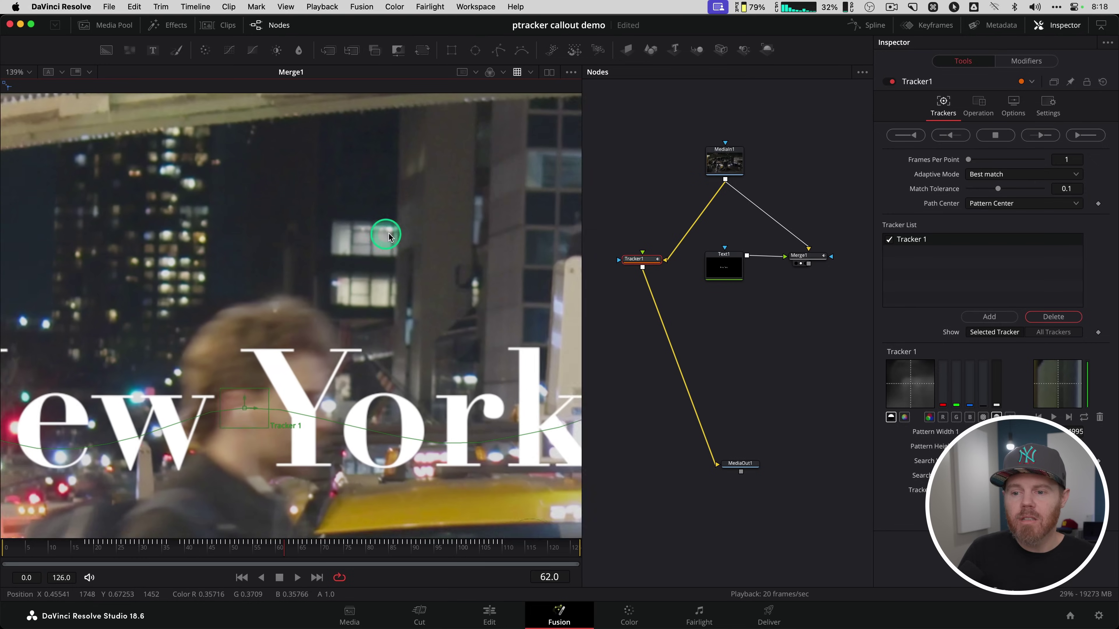
{"action": "scroll", "coordinate": [282, 290], "scroll_direction": "down", "scroll_amount": 2}
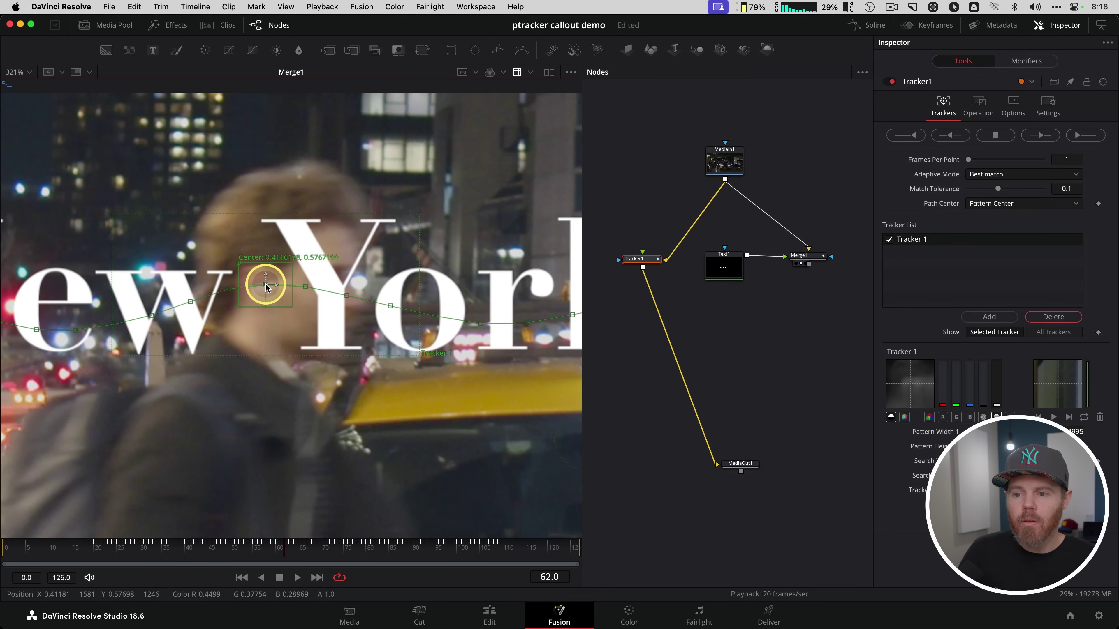
{"action": "mouse_move", "coordinate": [266, 285]}
{"action": "left_mouse_down"}
{"action": "mouse_move", "coordinate": [294, 137]}
{"action": "mouse_move", "coordinate": [259, 271]}
{"action": "left_mouse_up"}
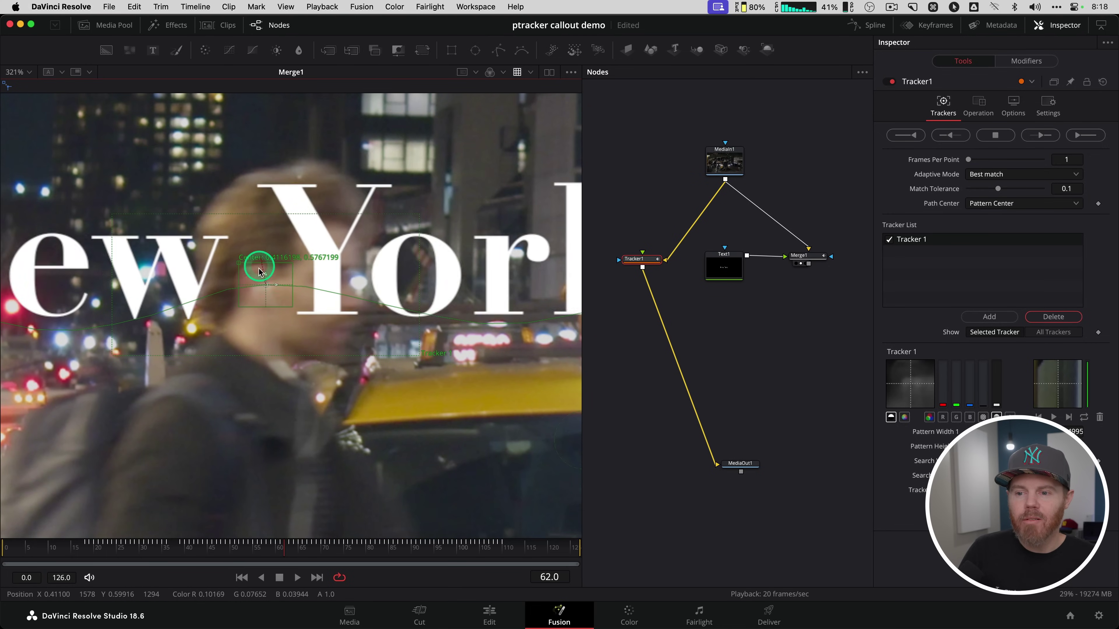
{"action": "scroll", "coordinate": [265, 255], "scroll_direction": "down", "scroll_amount": 5}
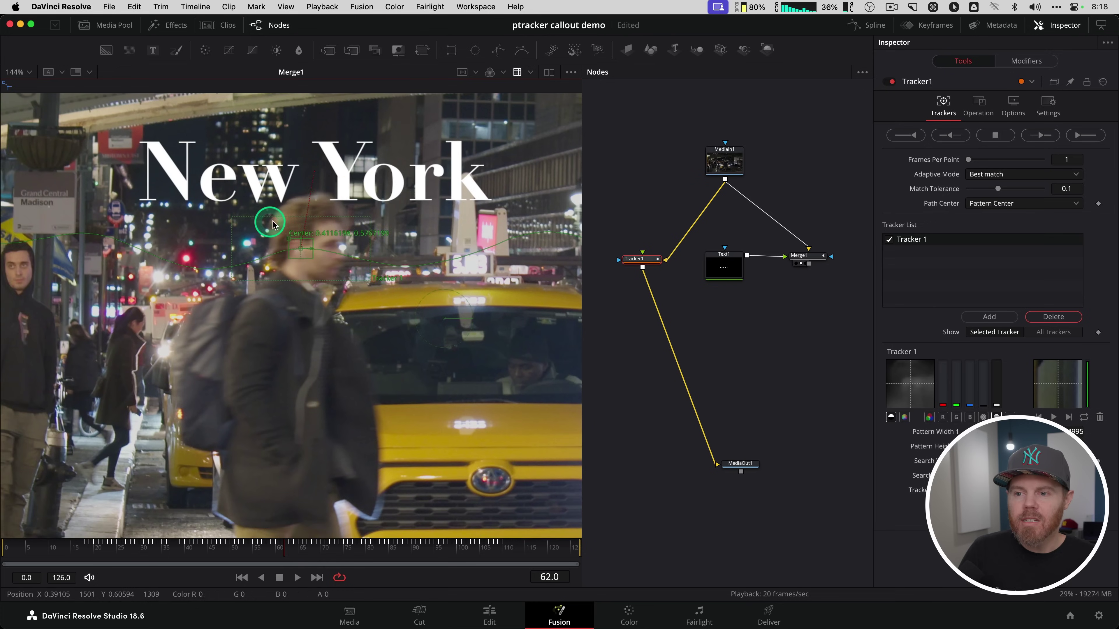
{"action": "scroll", "coordinate": [272, 224], "scroll_direction": "up", "scroll_amount": 1}
{"action": "left_click_drag", "start_coordinate": [264, 236], "coordinate": [274, 217]}
- Scrub and play back to check the raised title tracks the walking man
{"action": "scroll", "coordinate": [348, 278], "scroll_direction": "down", "scroll_amount": 1}
{"action": "scroll", "coordinate": [348, 278], "scroll_direction": "down", "scroll_amount": 2}
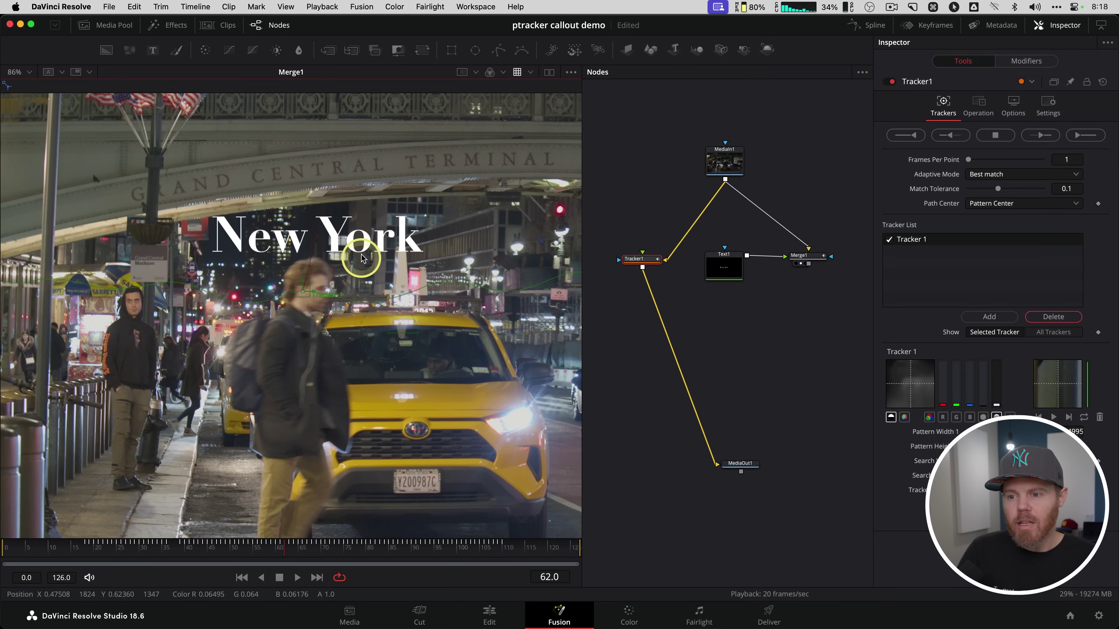
{"action": "scroll", "coordinate": [309, 268], "scroll_direction": "down", "scroll_amount": 2}
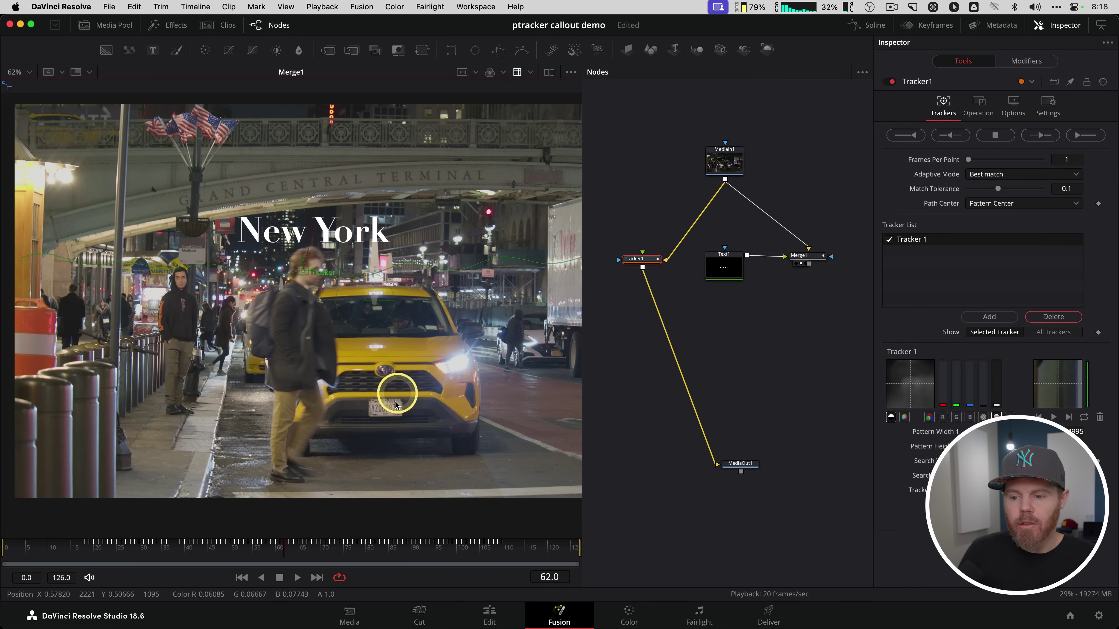
{"action": "left_click_drag", "start_coordinate": [309, 552], "coordinate": [208, 536]}
{"action": "key", "text": "space"}
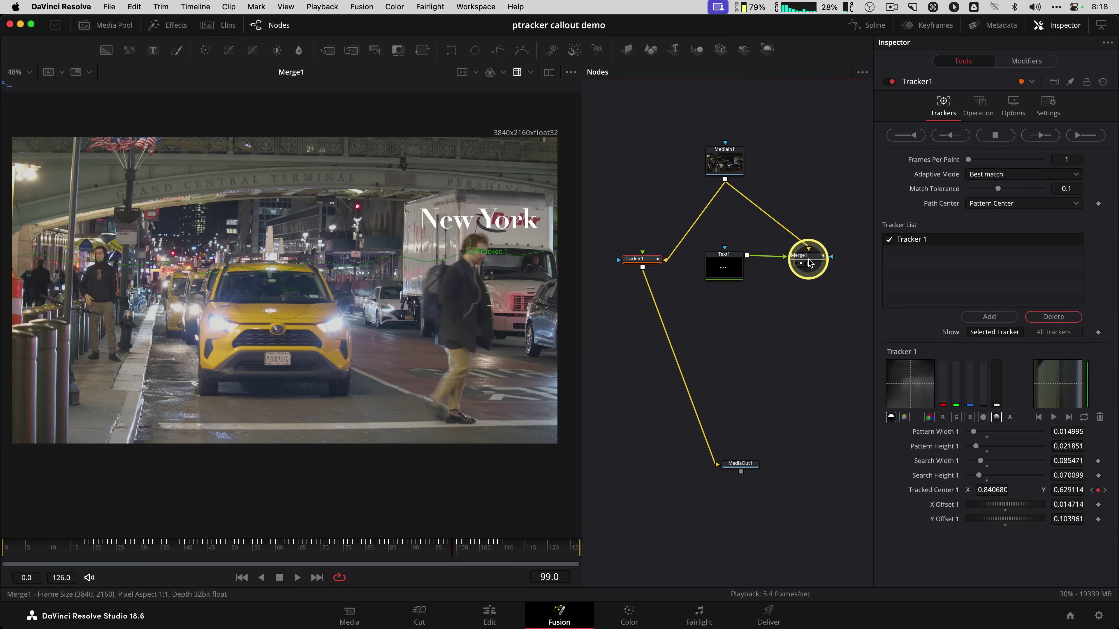
- Turn on Motion Blur in Merge1's Settings and preview it from frame 39
{"action": "left_click", "coordinate": [809, 262]}
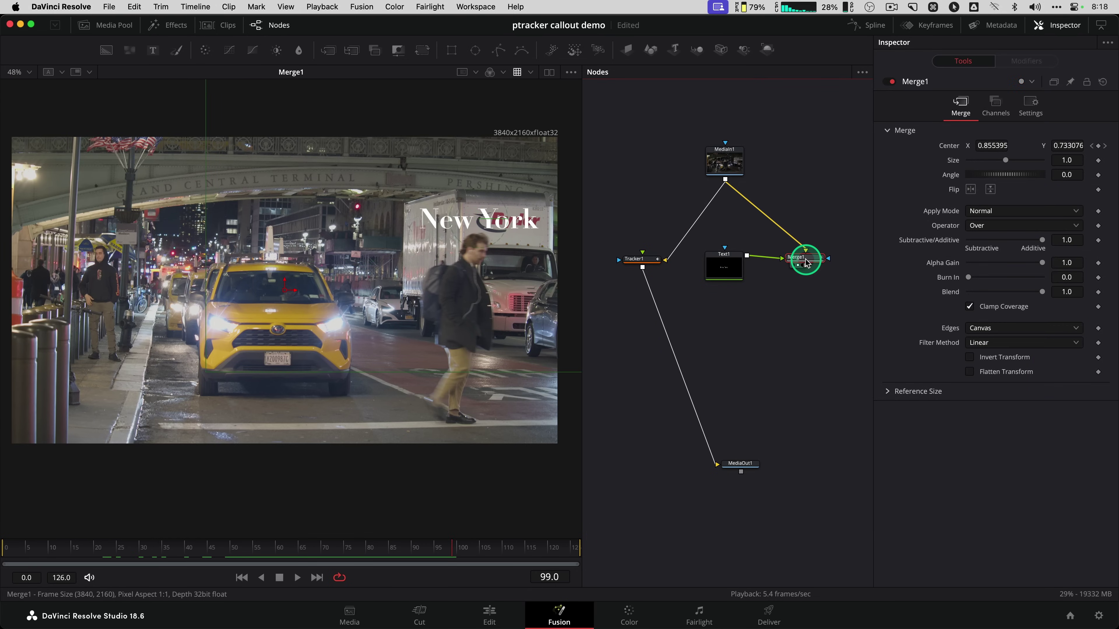
{"action": "mouse_move", "coordinate": [805, 262]}
{"action": "left_mouse_down"}
{"action": "mouse_move", "coordinate": [726, 280]}
{"action": "mouse_move", "coordinate": [792, 262]}
{"action": "left_mouse_up"}
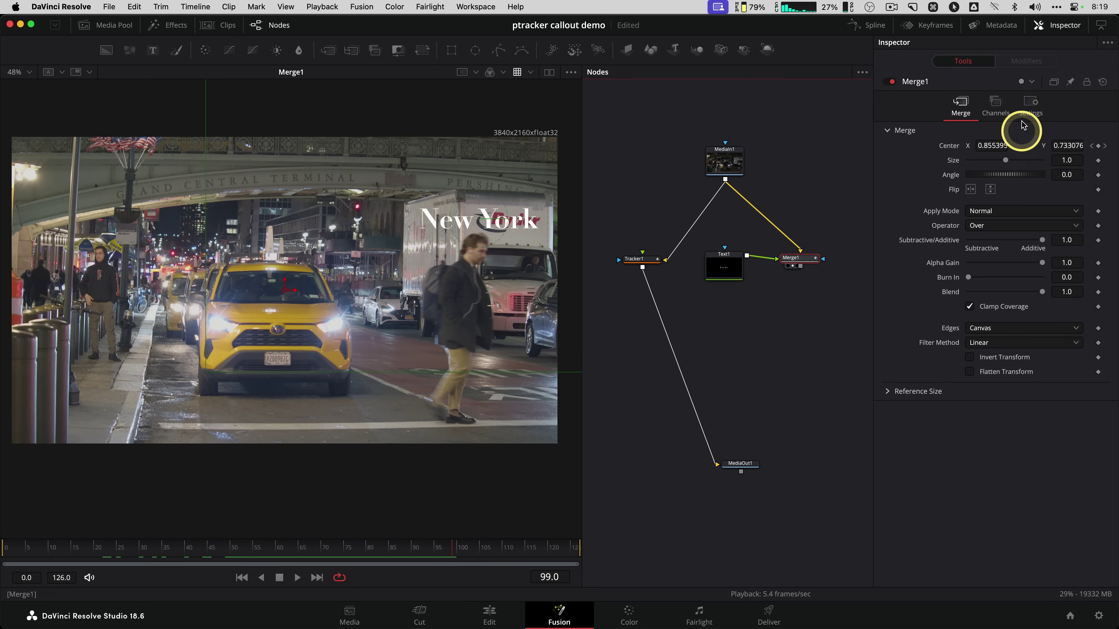
{"action": "left_click", "coordinate": [1029, 106]}
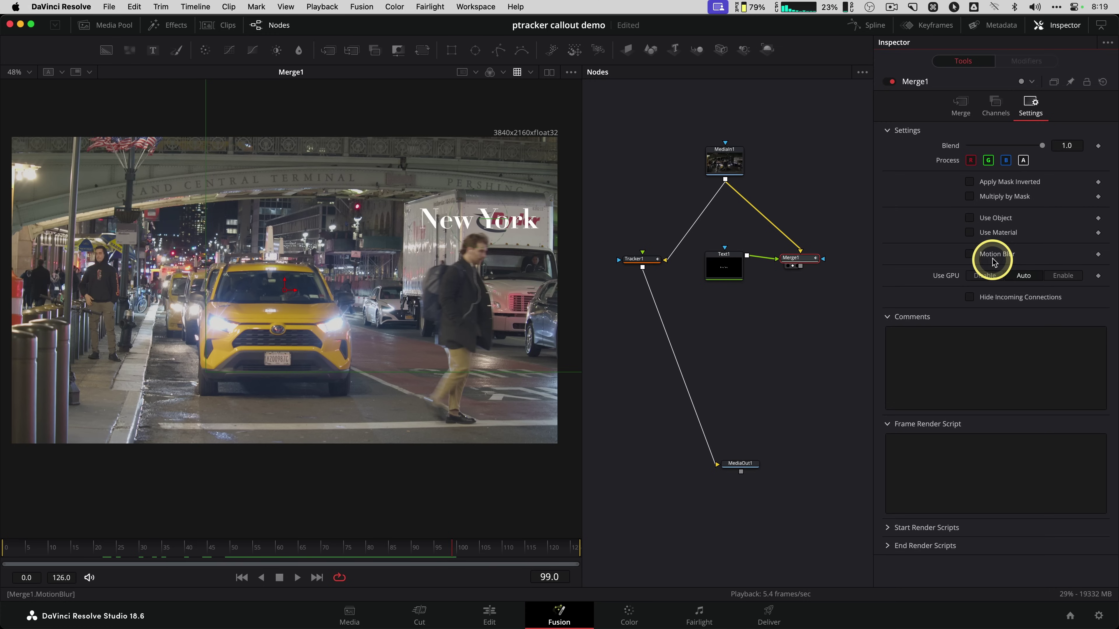
{"action": "left_click", "coordinate": [971, 254]}
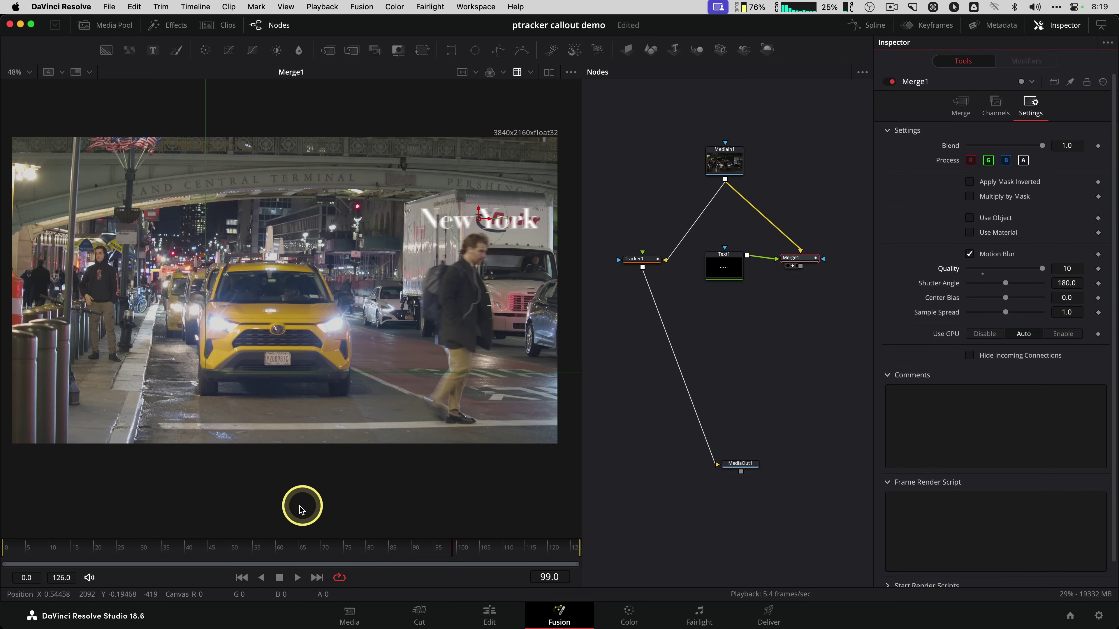
{"action": "left_click", "coordinate": [182, 550]}
{"action": "key", "text": "space"}
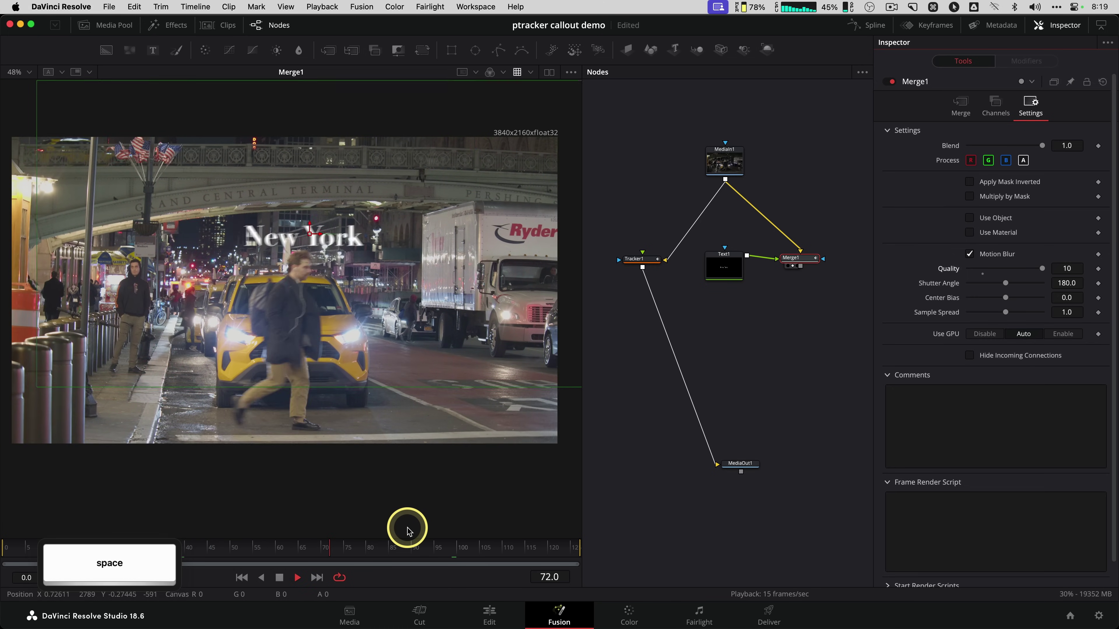
{"action": "key", "text": "space"}
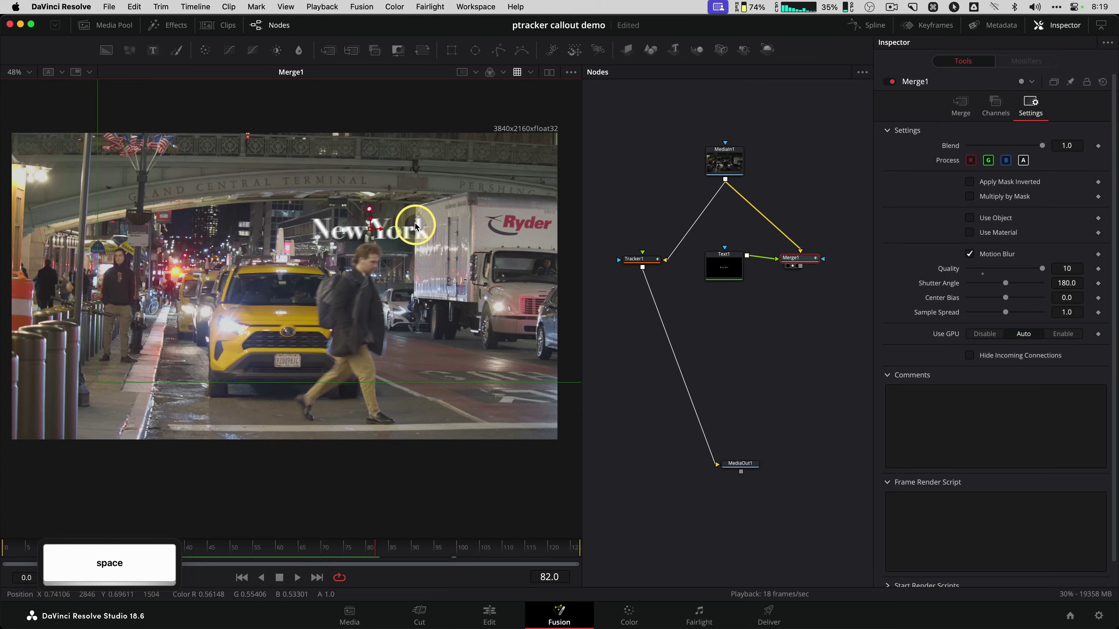
- Set the Shutter Angle to 90, review the blurred title and save the project
{"action": "scroll", "coordinate": [420, 220], "scroll_direction": "up", "scroll_amount": 2}
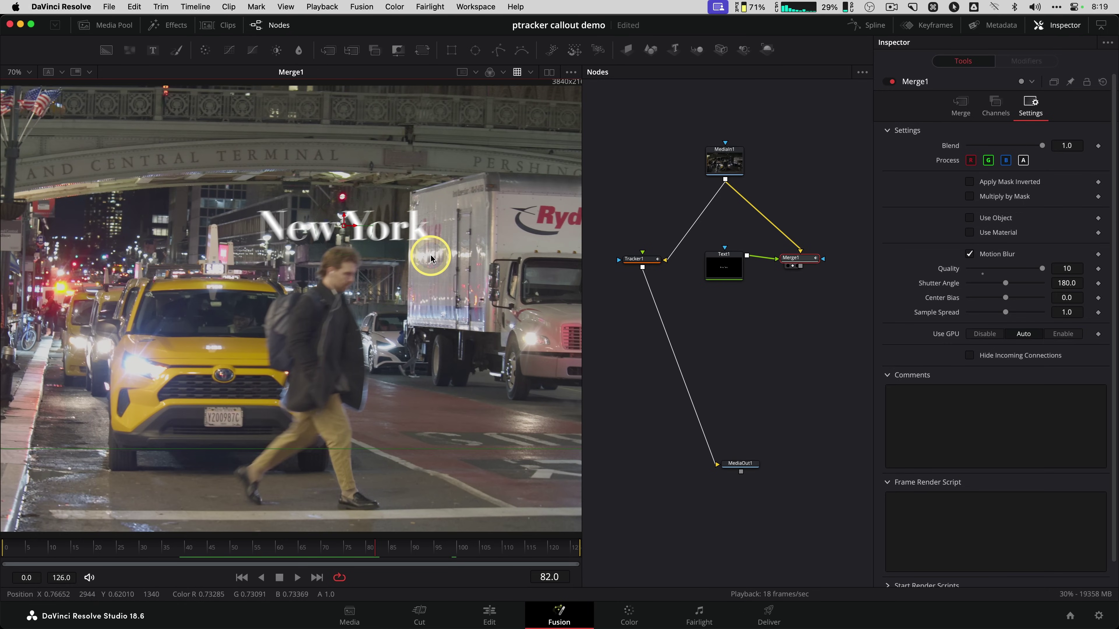
{"action": "left_click", "coordinate": [1060, 283]}
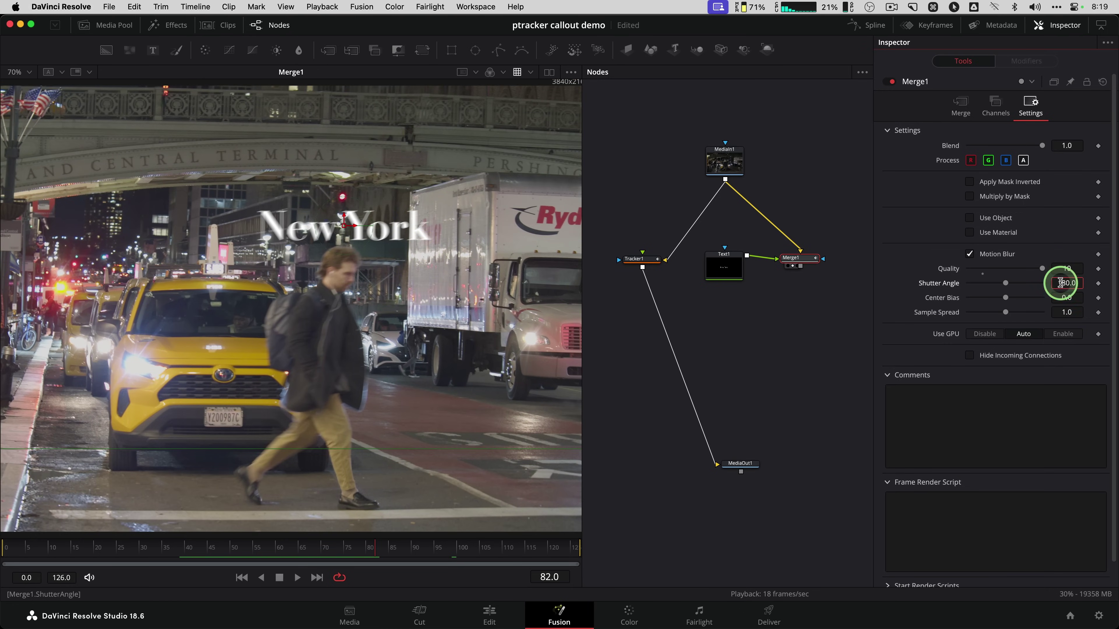
{"action": "key", "text": "super+a"}
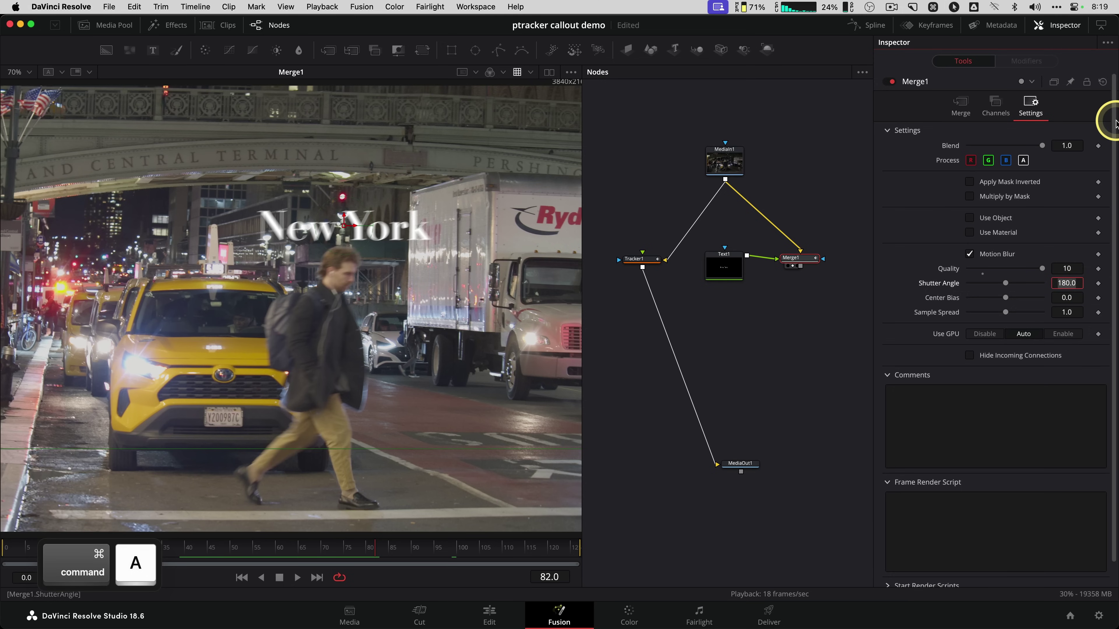
{"action": "type", "text": "90"}
{"action": "key", "text": "Return"}
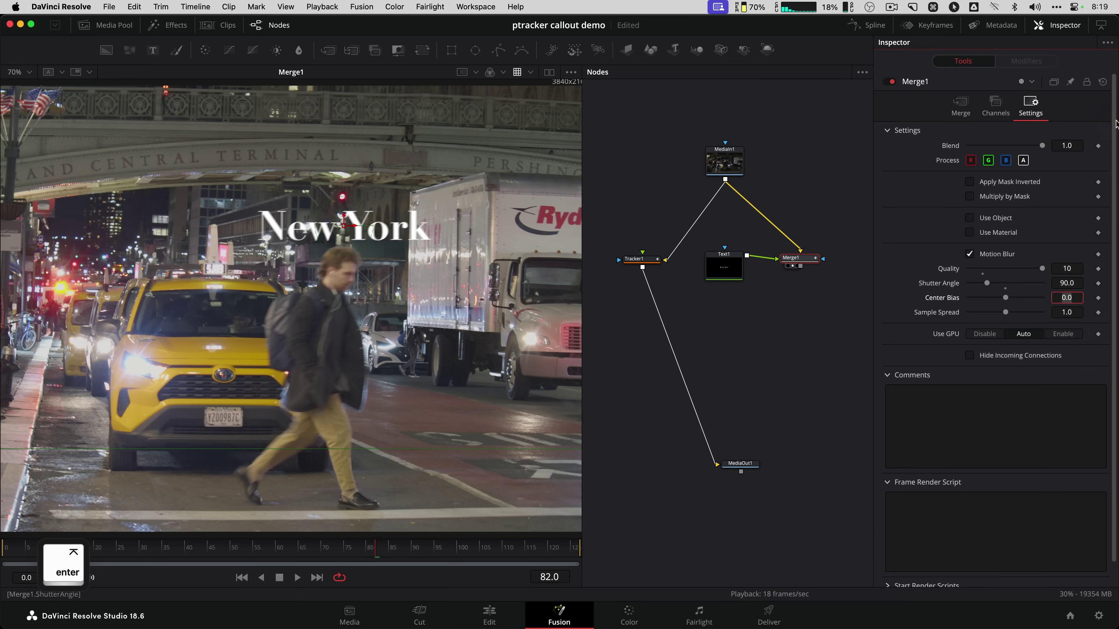
{"action": "mouse_move", "coordinate": [309, 547]}
{"action": "left_mouse_down"}
{"action": "mouse_move", "coordinate": [229, 549]}
{"action": "mouse_move", "coordinate": [325, 548]}
{"action": "left_mouse_up"}
{"action": "key", "text": "super+s"}
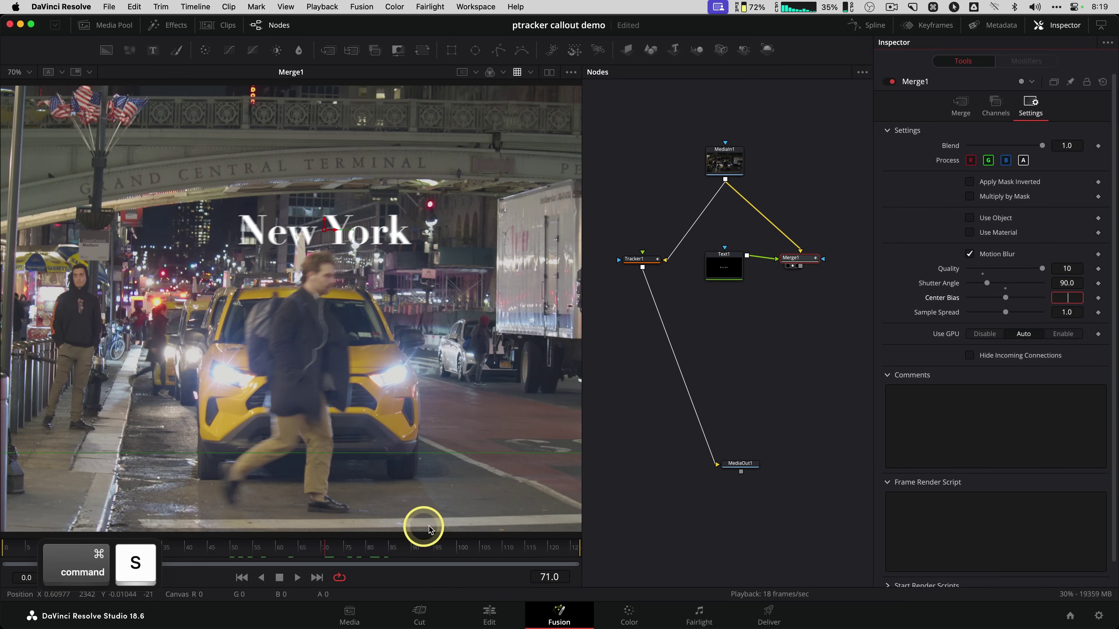
- Check the clip on the Edit timeline at 01:00:02:16, then return to Fusion
{"action": "left_click", "coordinate": [501, 620]}
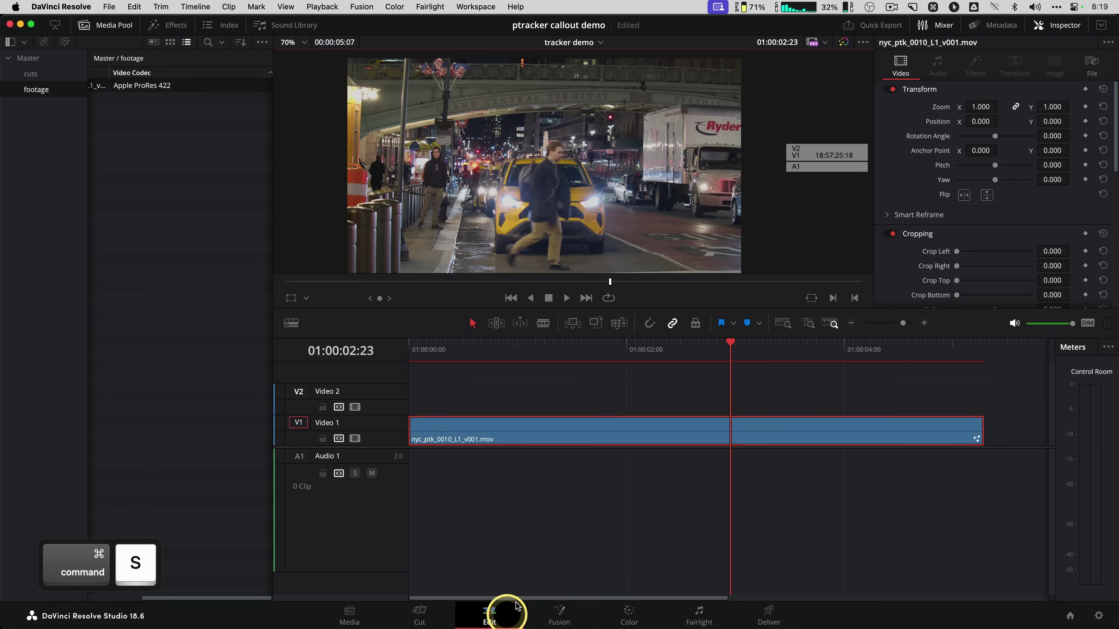
{"action": "left_click", "coordinate": [701, 362]}
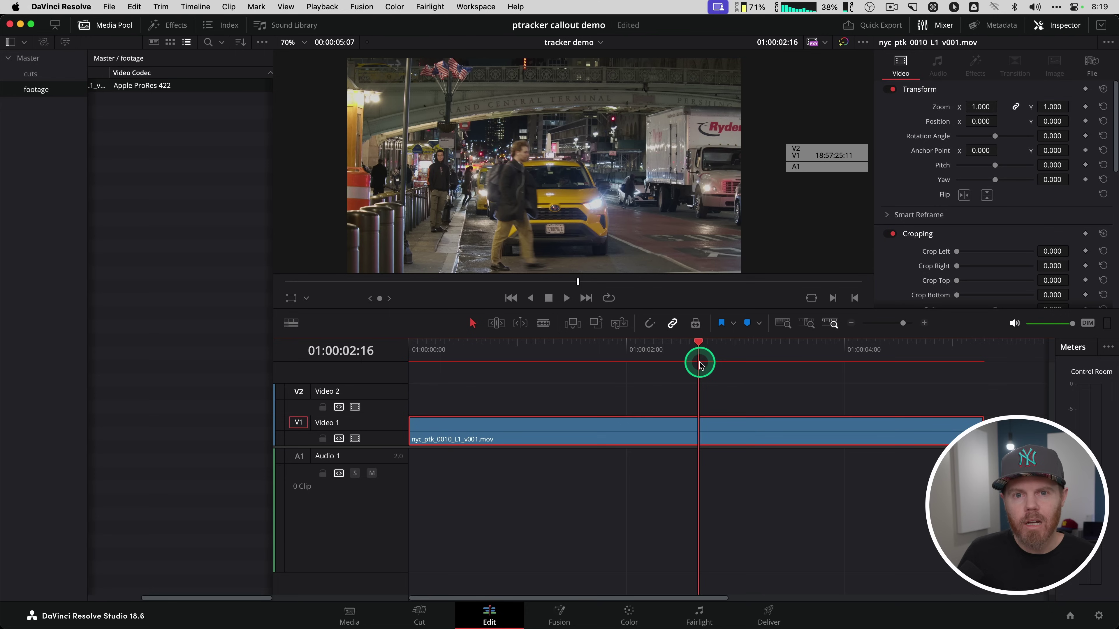
{"action": "left_click_drag", "start_coordinate": [701, 364], "coordinate": [693, 367]}
{"action": "left_click", "coordinate": [558, 613]}
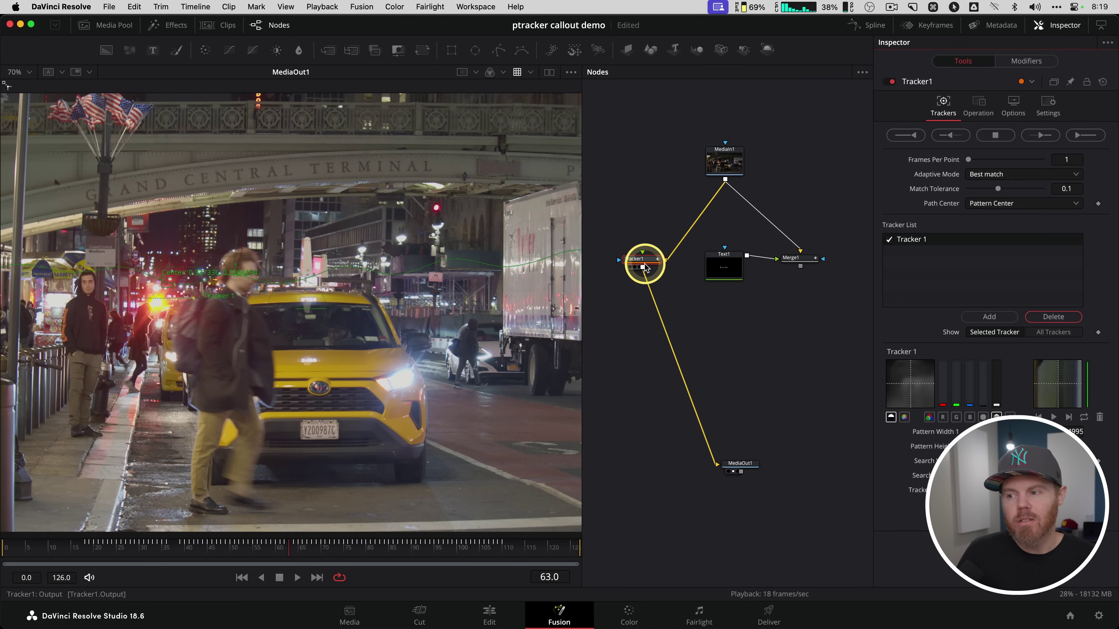
- Replace Tracker1 with Merge1 as MediaOut1's input and go back to the Edit page
{"action": "scroll", "coordinate": [686, 307], "scroll_direction": "up", "scroll_amount": 2}
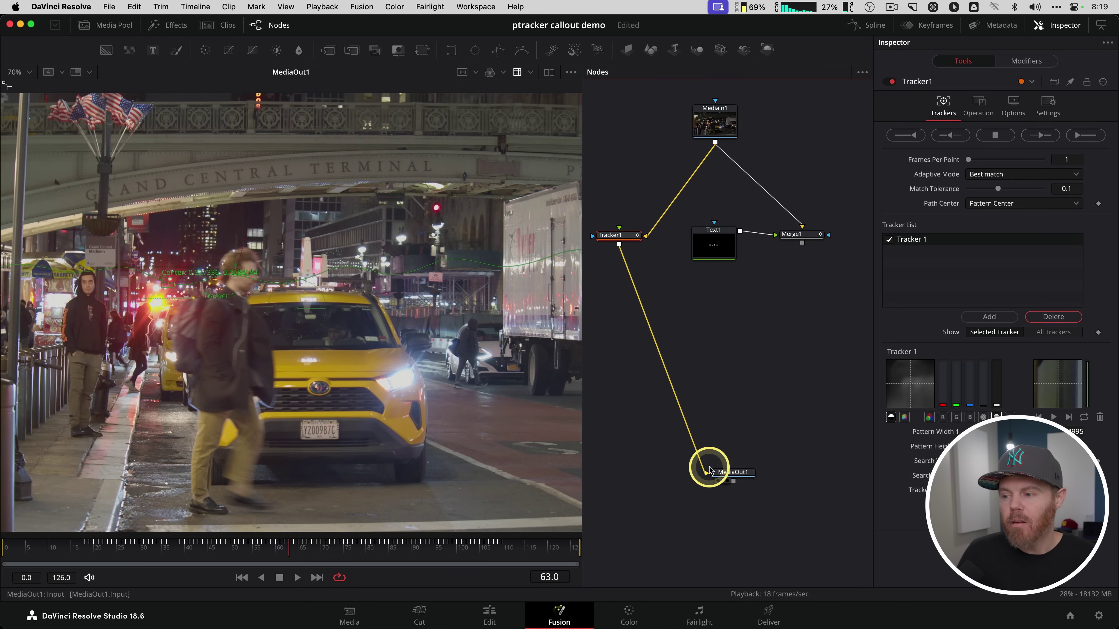
{"action": "left_click_drag", "start_coordinate": [710, 462], "coordinate": [786, 359]}
{"action": "left_click_drag", "start_coordinate": [738, 476], "coordinate": [807, 344]}
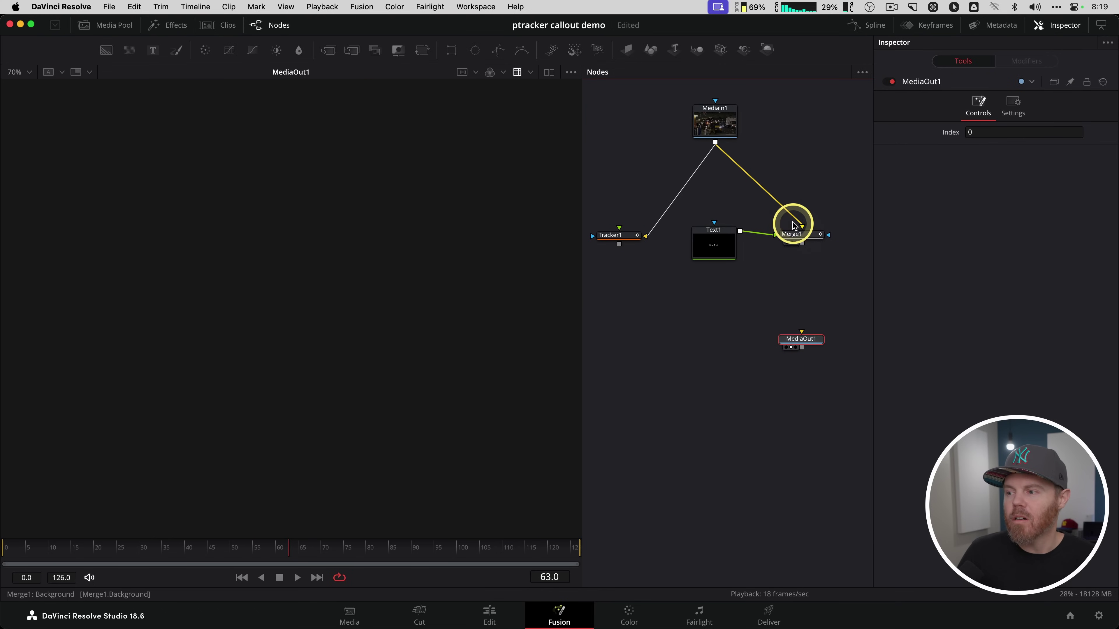
{"action": "left_click_drag", "start_coordinate": [793, 236], "coordinate": [415, 188]}
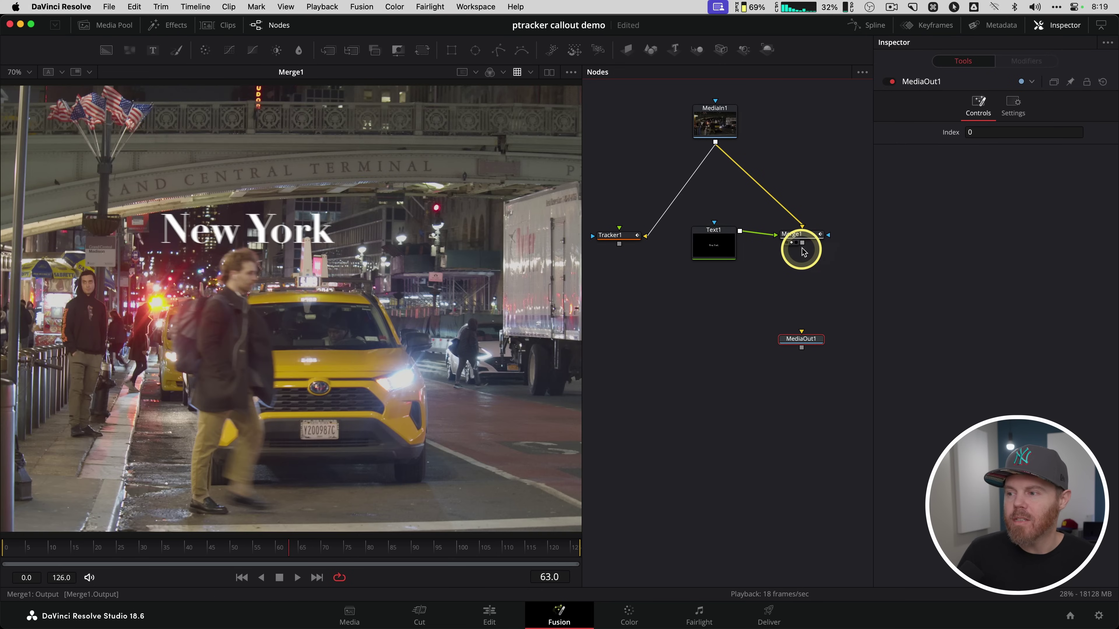
{"action": "left_click_drag", "start_coordinate": [802, 243], "coordinate": [803, 336]}
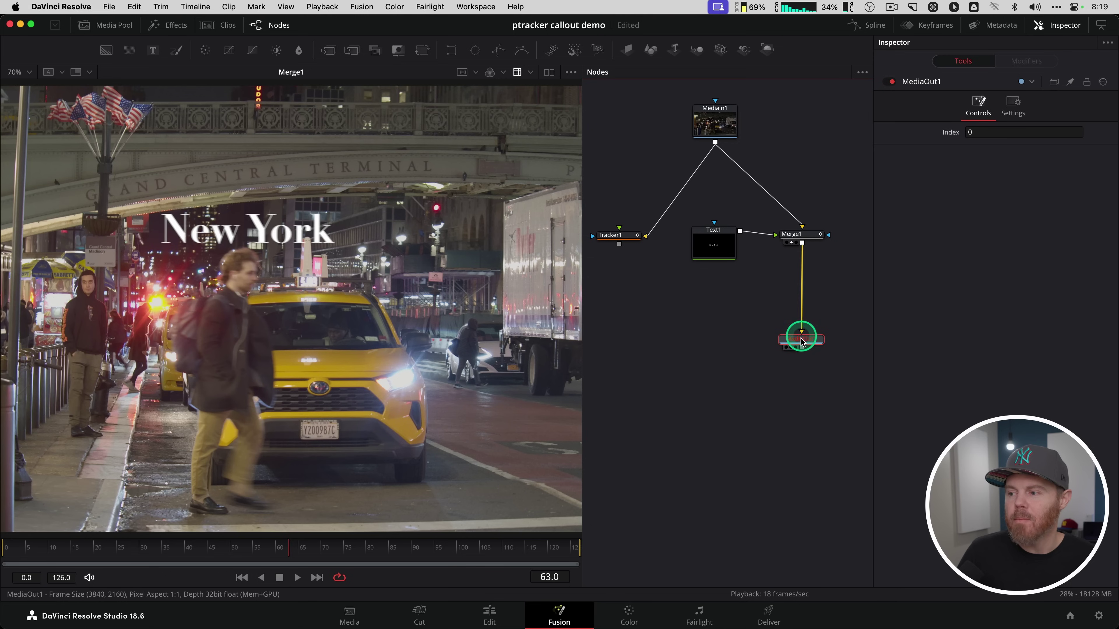
{"action": "left_click", "coordinate": [521, 612]}
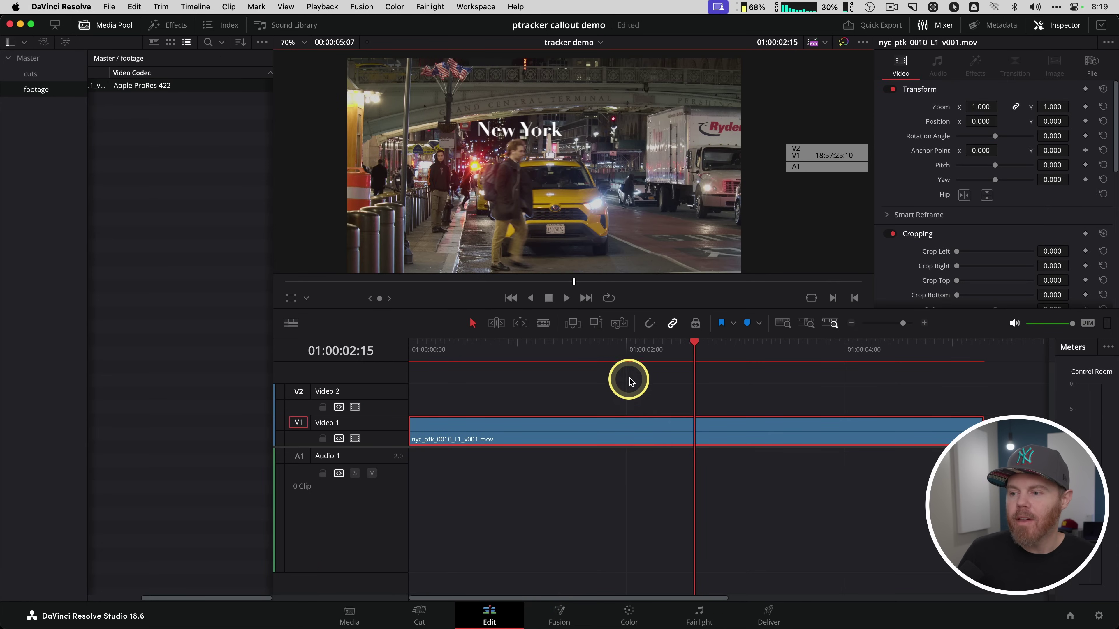
{"action": "left_click_drag", "start_coordinate": [630, 382], "coordinate": [580, 348]}
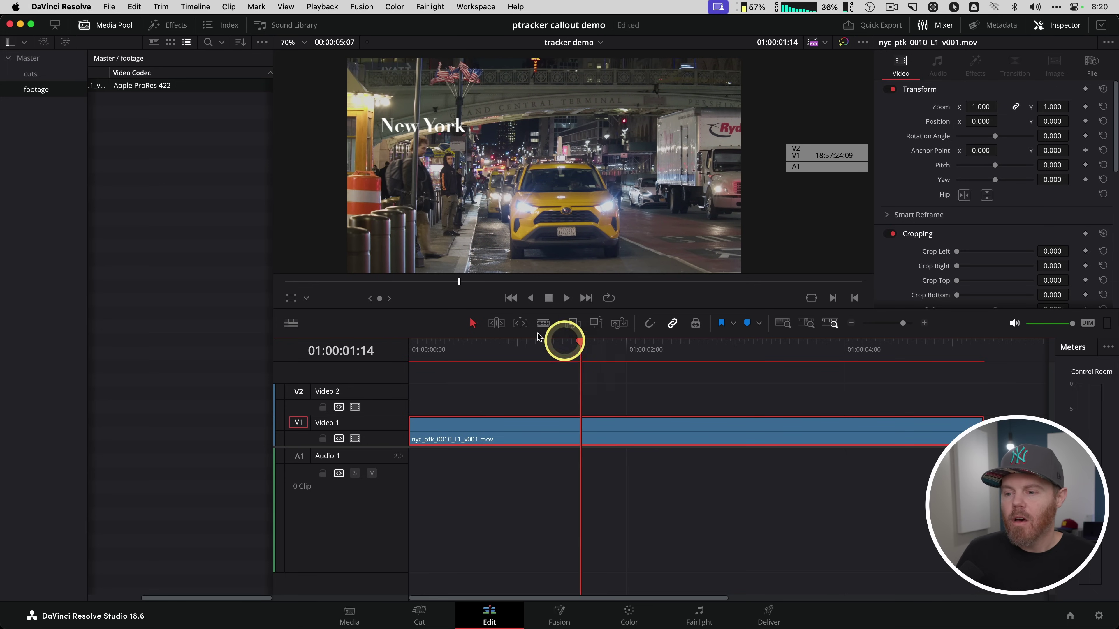
{"action": "left_click", "coordinate": [314, 5]}
{"action": "mouse_move", "coordinate": [339, 75]}
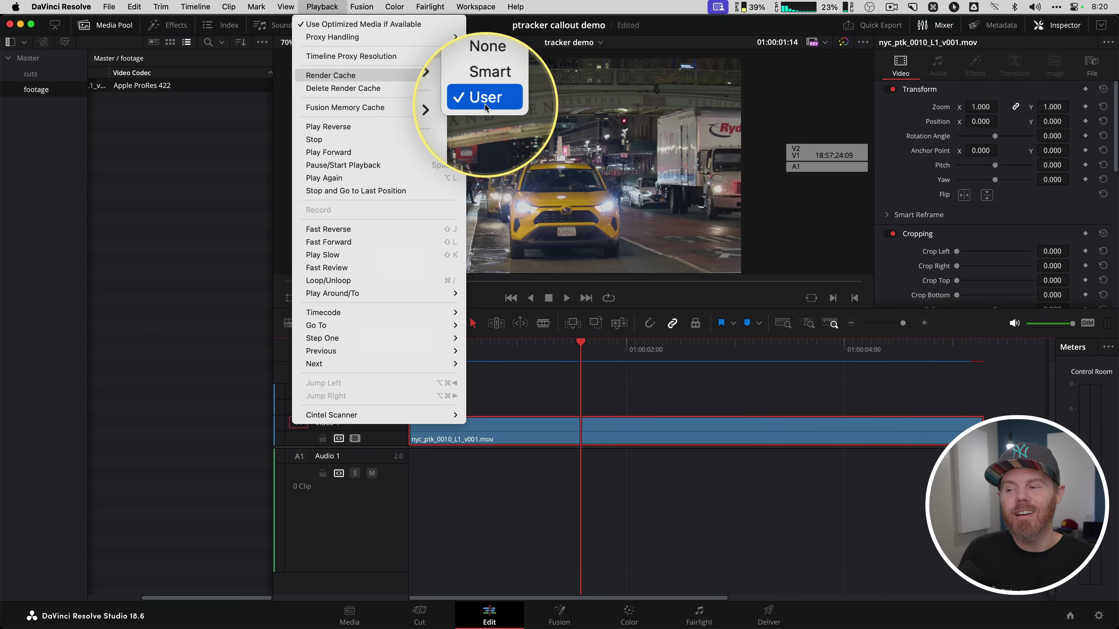
{"action": "left_click", "coordinate": [664, 492]}
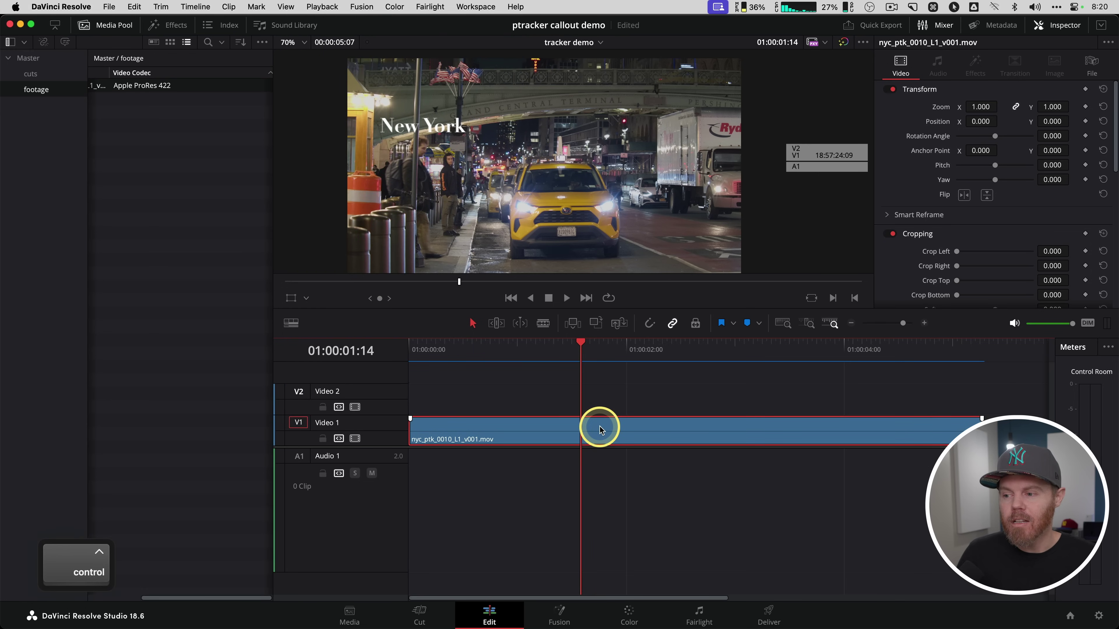
{"action": "left_click", "coordinate": [598, 435], "text": "ctrl"}
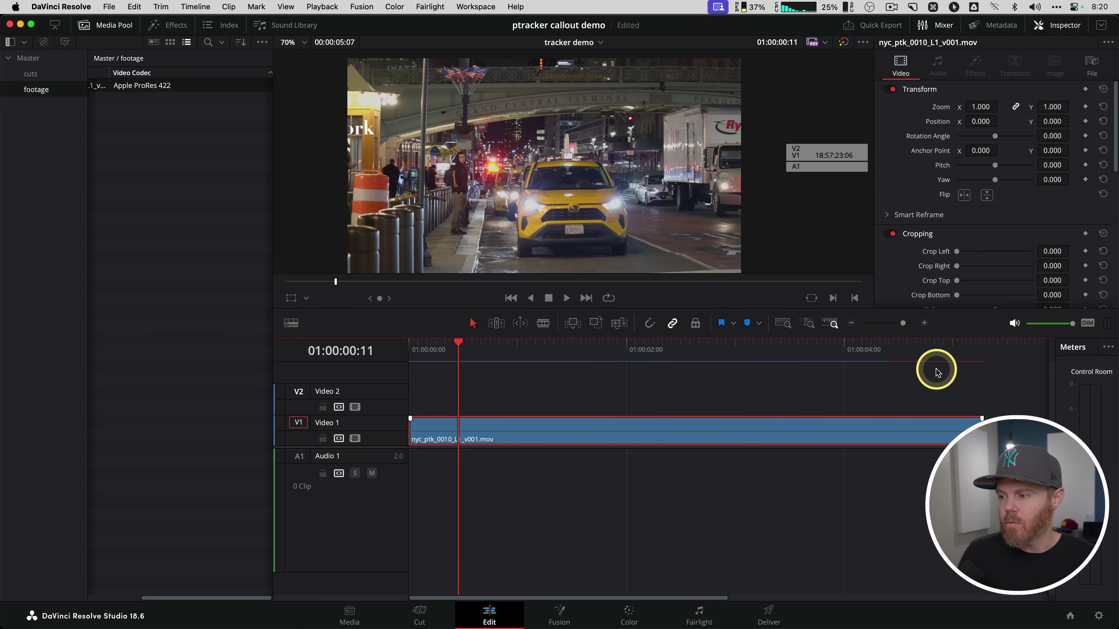
{"action": "key", "text": "space"}
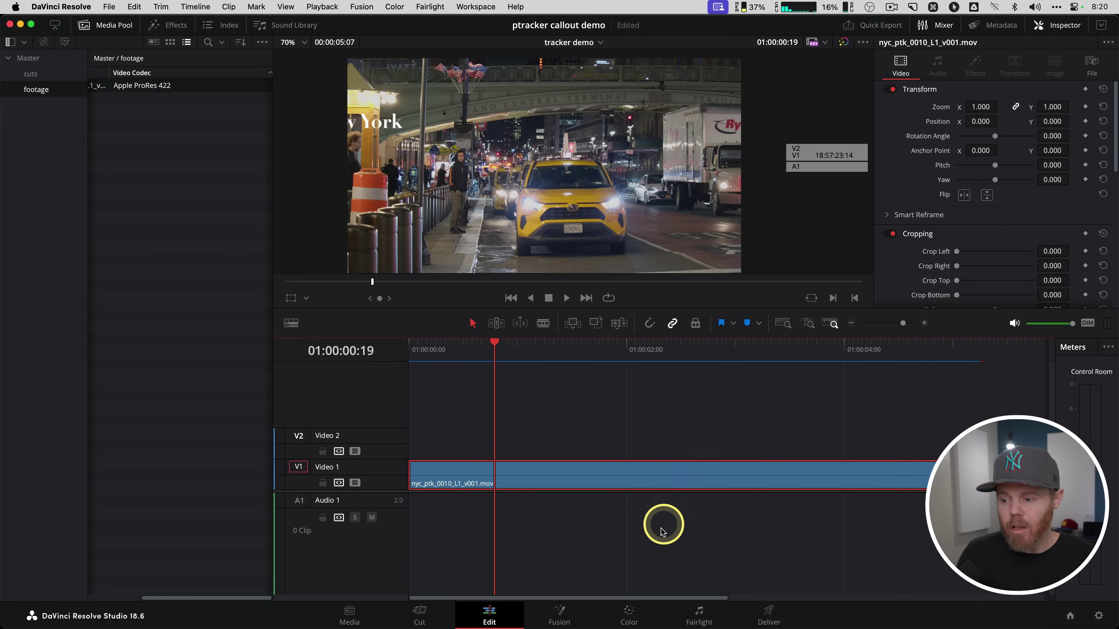
{"action": "left_click", "coordinate": [636, 611]}
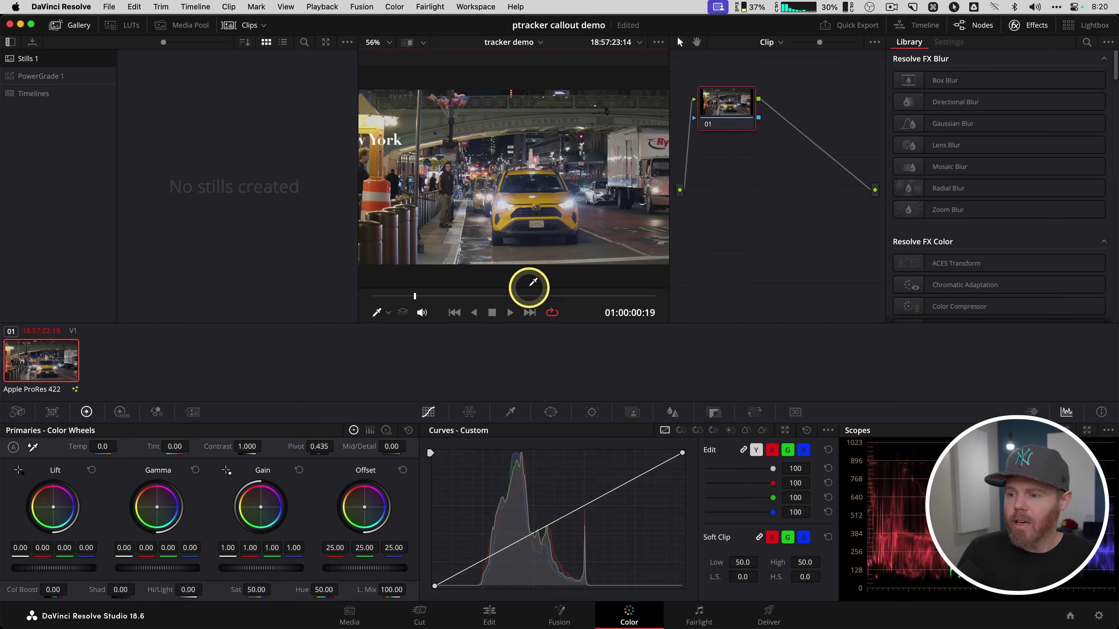
- On a title frame, push Gain to 0.83 red, 1.02 green, 1.33 blue
{"action": "mouse_move", "coordinate": [517, 297]}
{"action": "left_mouse_down"}
{"action": "mouse_move", "coordinate": [535, 296]}
{"action": "mouse_move", "coordinate": [518, 296]}
{"action": "left_mouse_up"}
{"action": "left_click", "coordinate": [79, 29]}
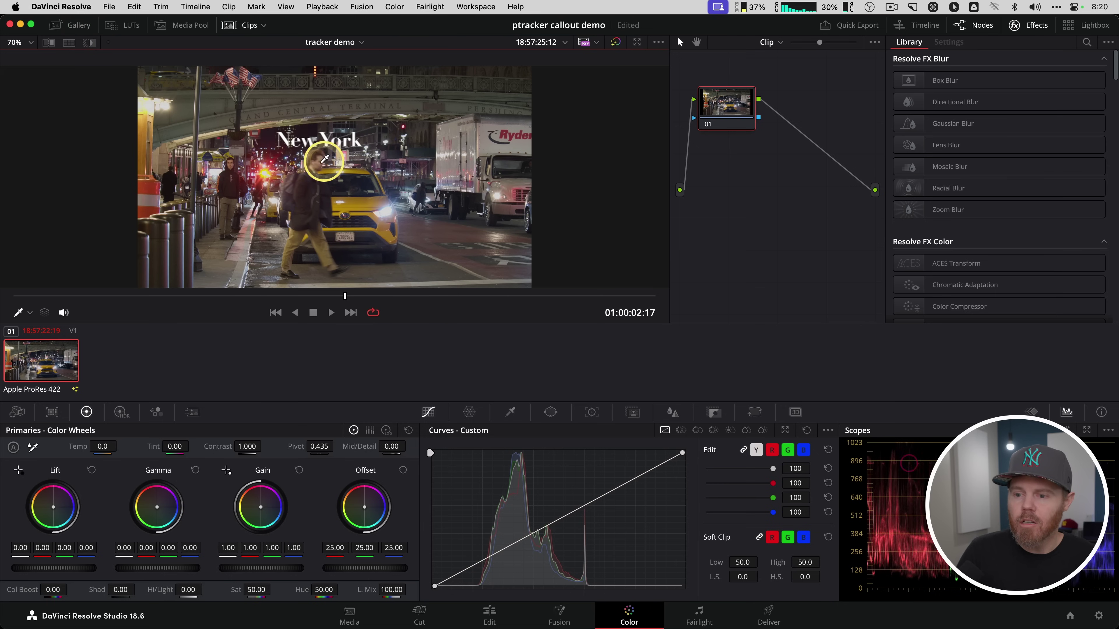
{"action": "left_click_drag", "start_coordinate": [268, 512], "coordinate": [300, 532]}
{"action": "scroll", "coordinate": [370, 138], "scroll_direction": "up", "scroll_amount": 5}
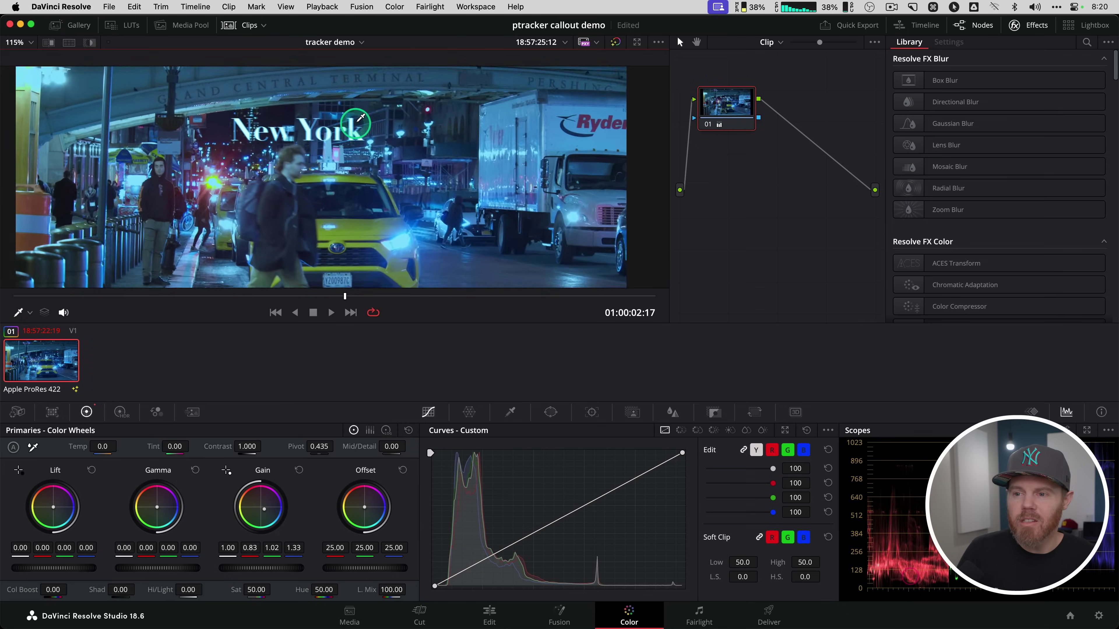
{"action": "left_click_drag", "start_coordinate": [356, 100], "coordinate": [388, 204]}
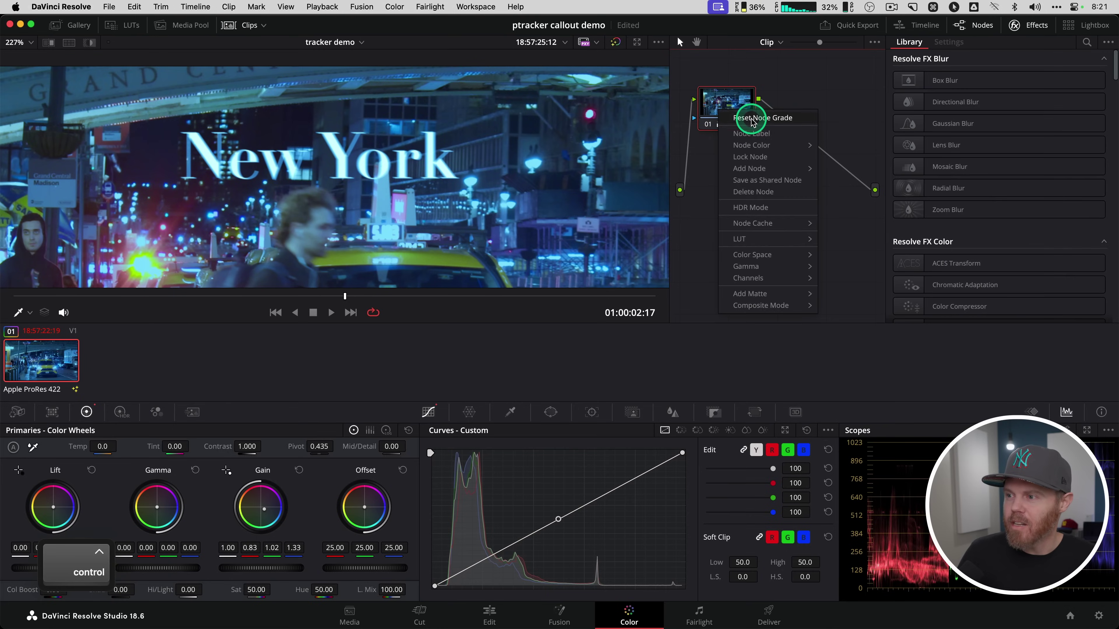
- Reset the node grade and copy the V1 footage clip onto Video 2, aligned
{"action": "left_click", "coordinate": [750, 121]}
{"action": "left_click", "coordinate": [489, 615]}
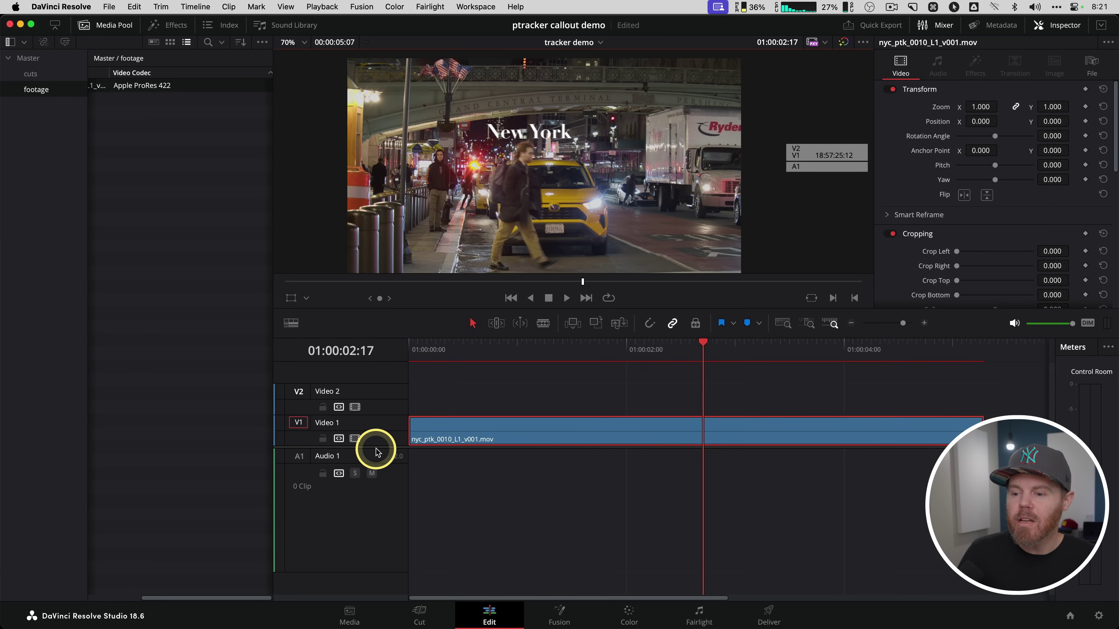
{"action": "left_click_drag", "start_coordinate": [376, 451], "coordinate": [382, 511]}
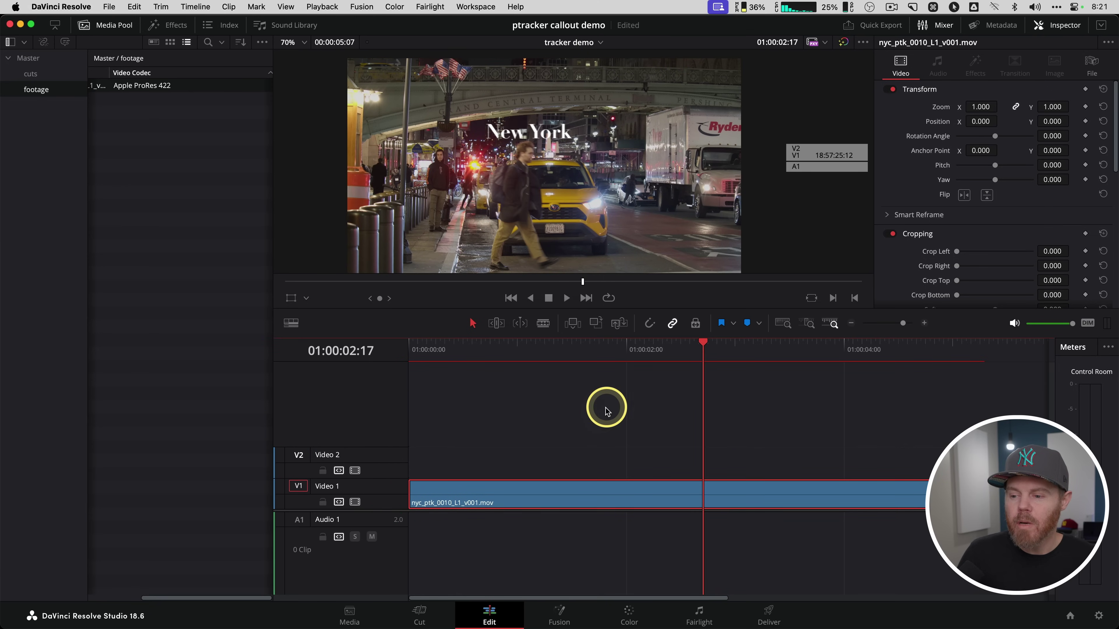
{"action": "left_click_drag", "start_coordinate": [606, 408], "coordinate": [477, 583]}
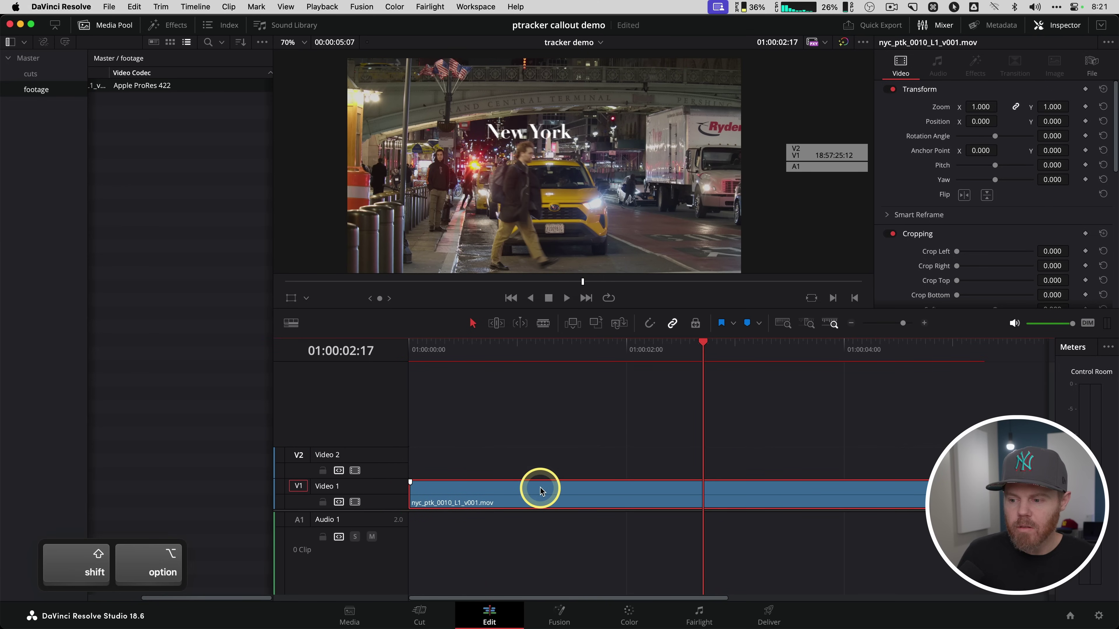
{"action": "left_click_drag", "start_coordinate": [540, 488], "coordinate": [538, 465]}
{"action": "left_click_drag", "start_coordinate": [627, 456], "coordinate": [625, 453]}
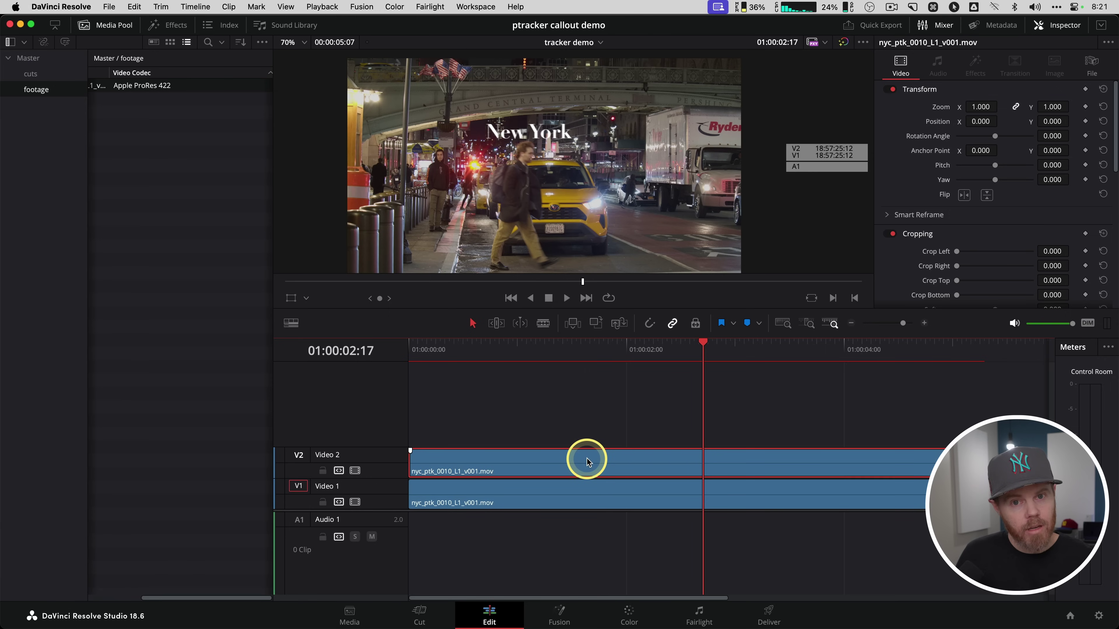
- Disable the duplicate clip on Video 2, then reselect the Video 1 clip
{"action": "left_click", "coordinate": [636, 499]}
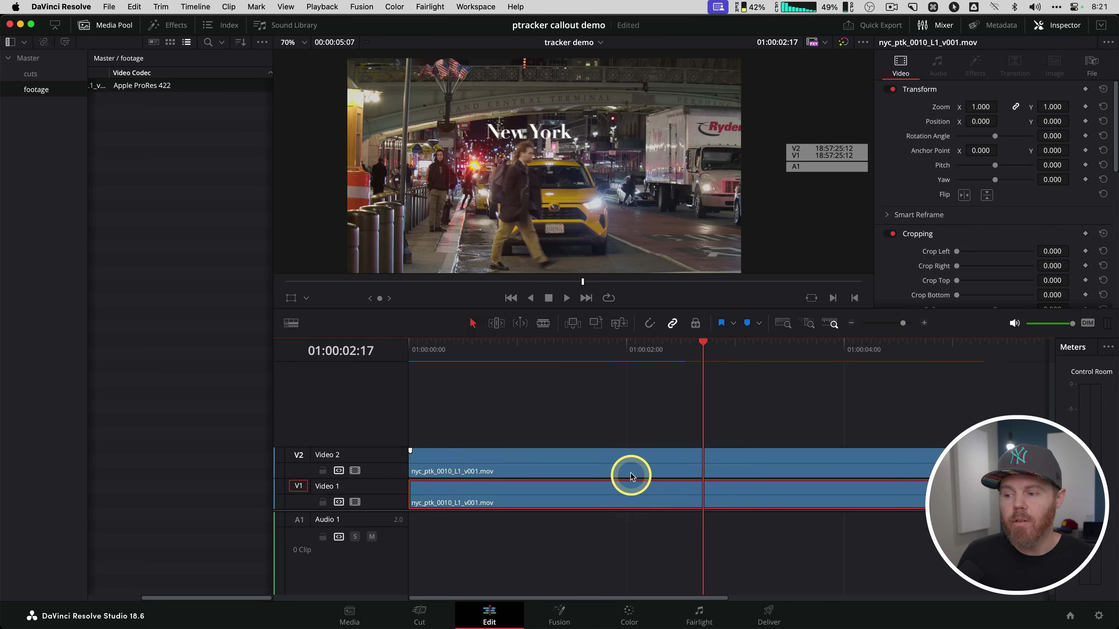
{"action": "left_click", "coordinate": [621, 468]}
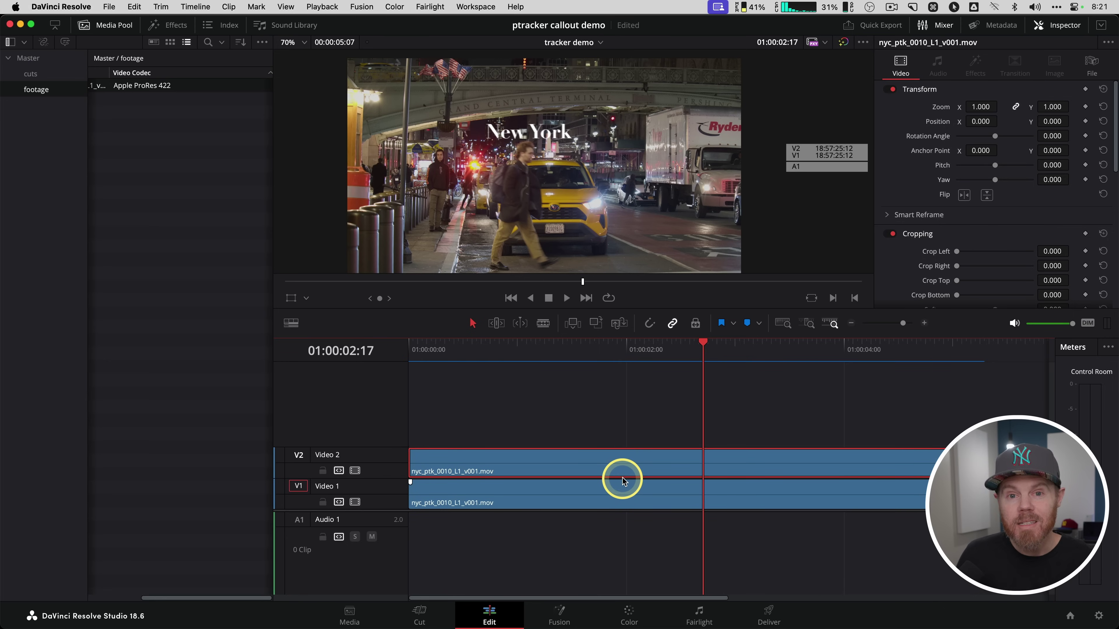
{"action": "key", "text": "d"}
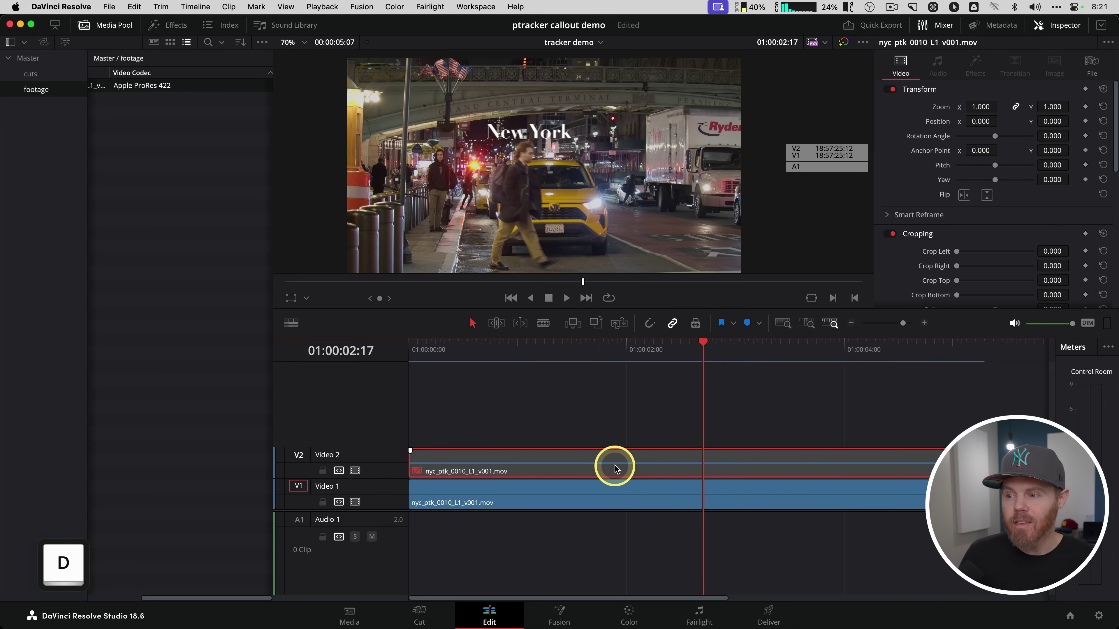
{"action": "left_click", "coordinate": [634, 493]}
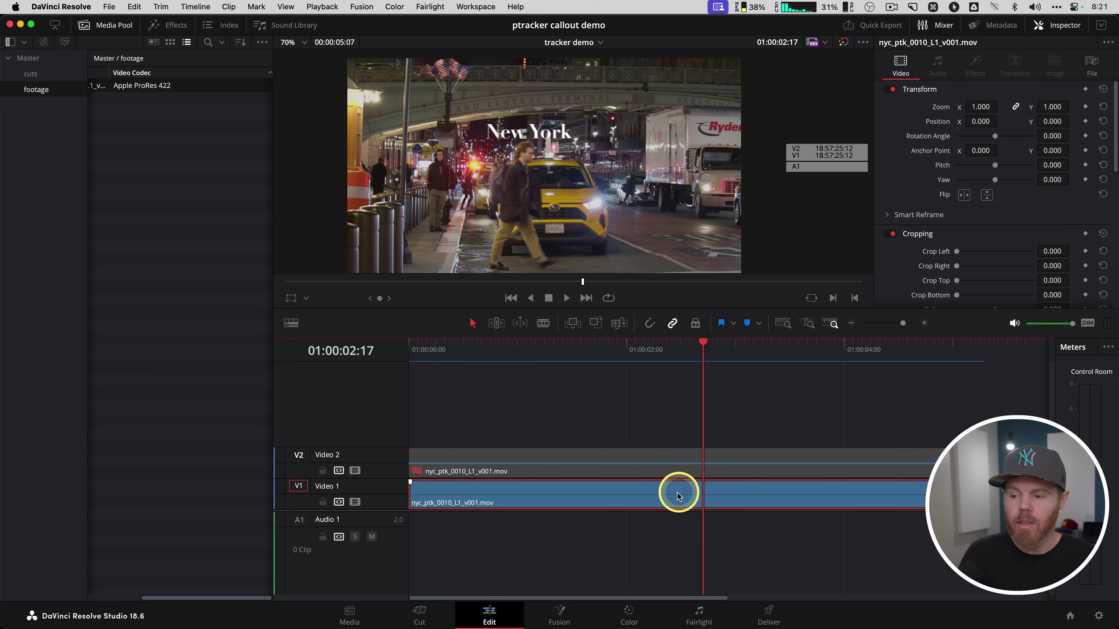
- Reset the Video 1 clip's Fusion composition, then check it on Color and play it back
{"action": "left_click", "coordinate": [600, 489], "text": "ctrl"}
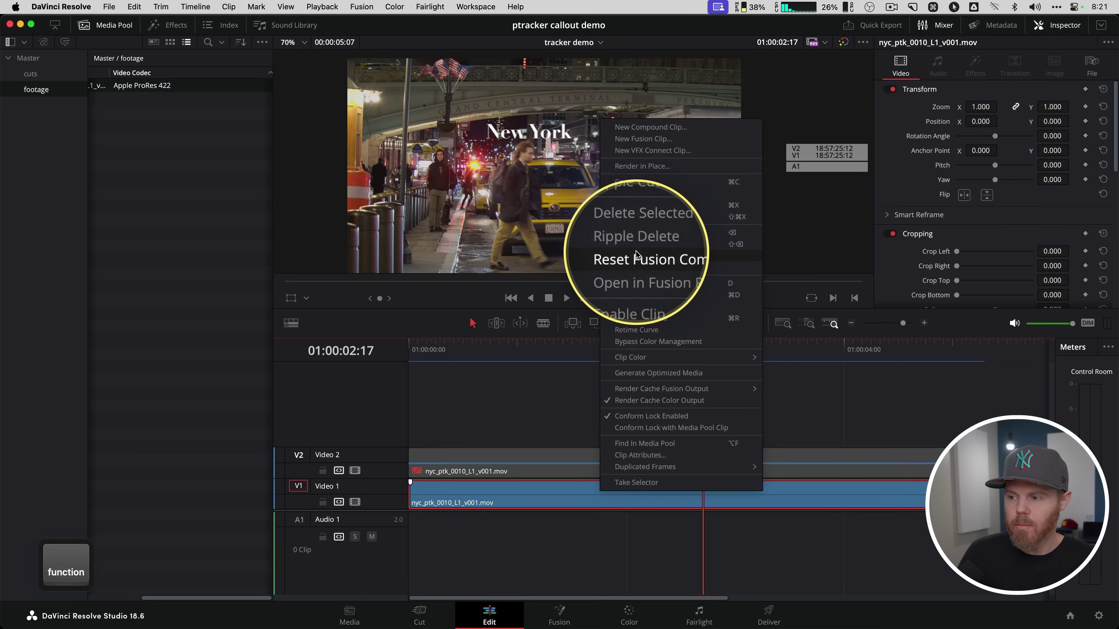
{"action": "left_click", "coordinate": [651, 257]}
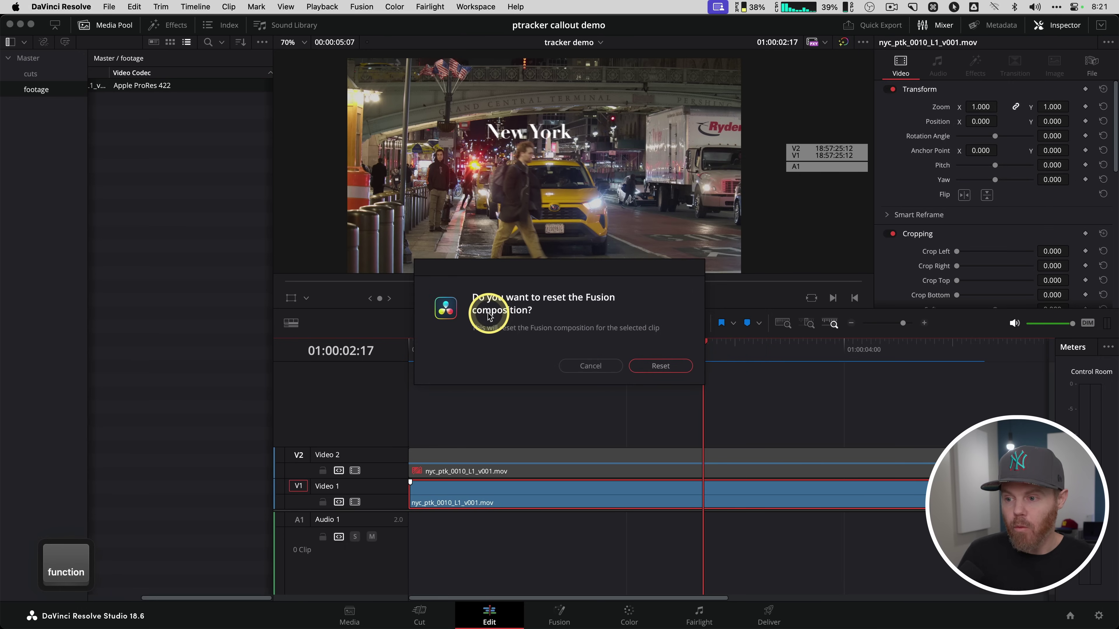
{"action": "left_click", "coordinate": [660, 366]}
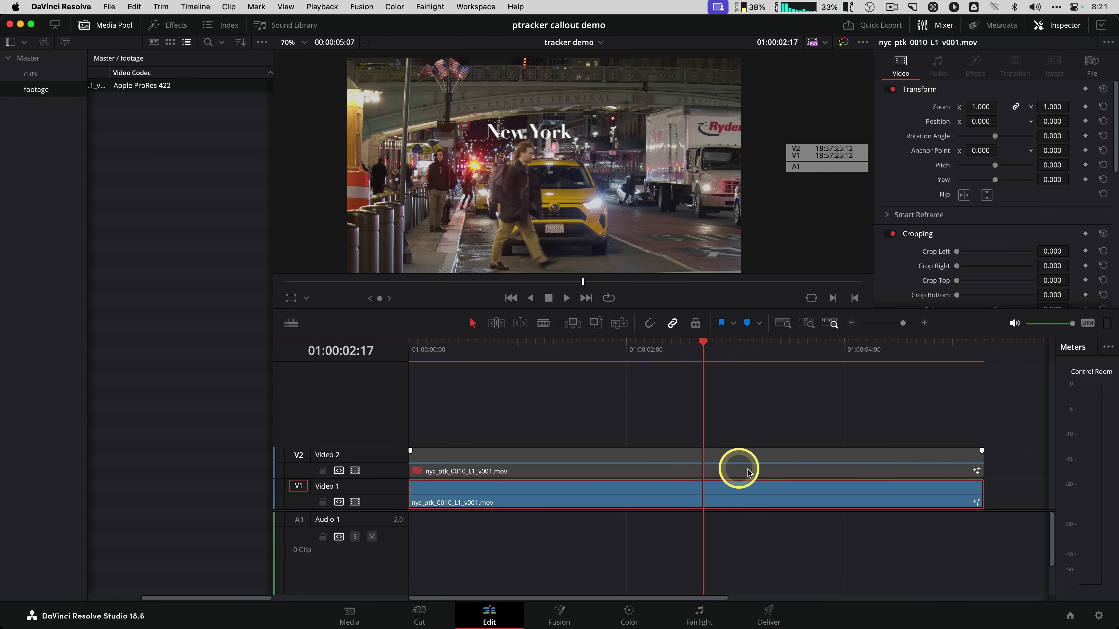
{"action": "key", "text": "fn"}
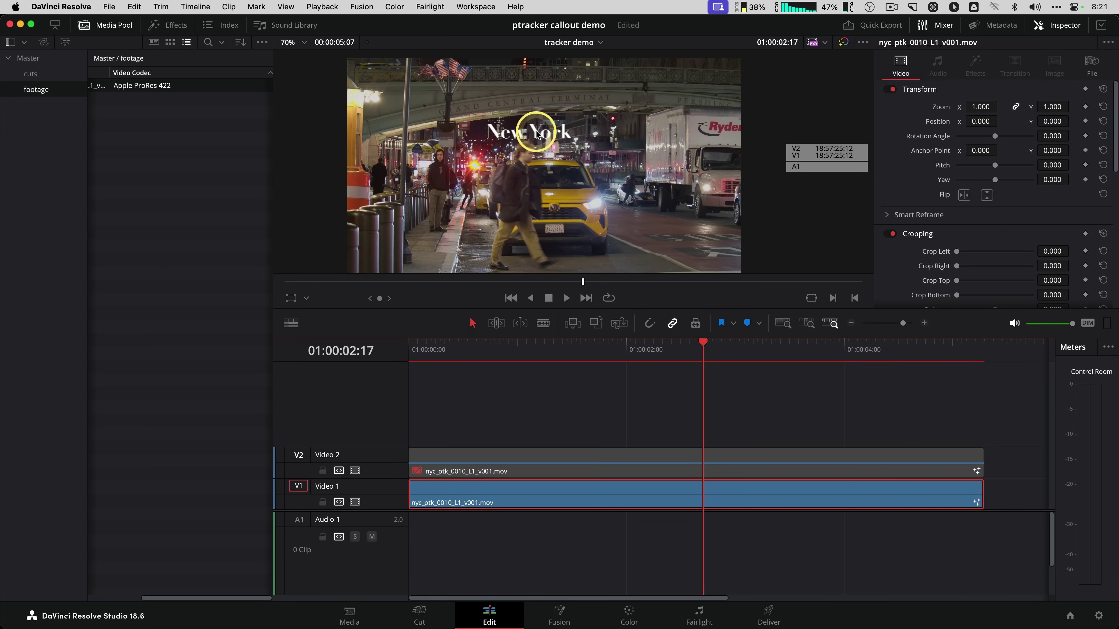
{"action": "left_click", "coordinate": [629, 615]}
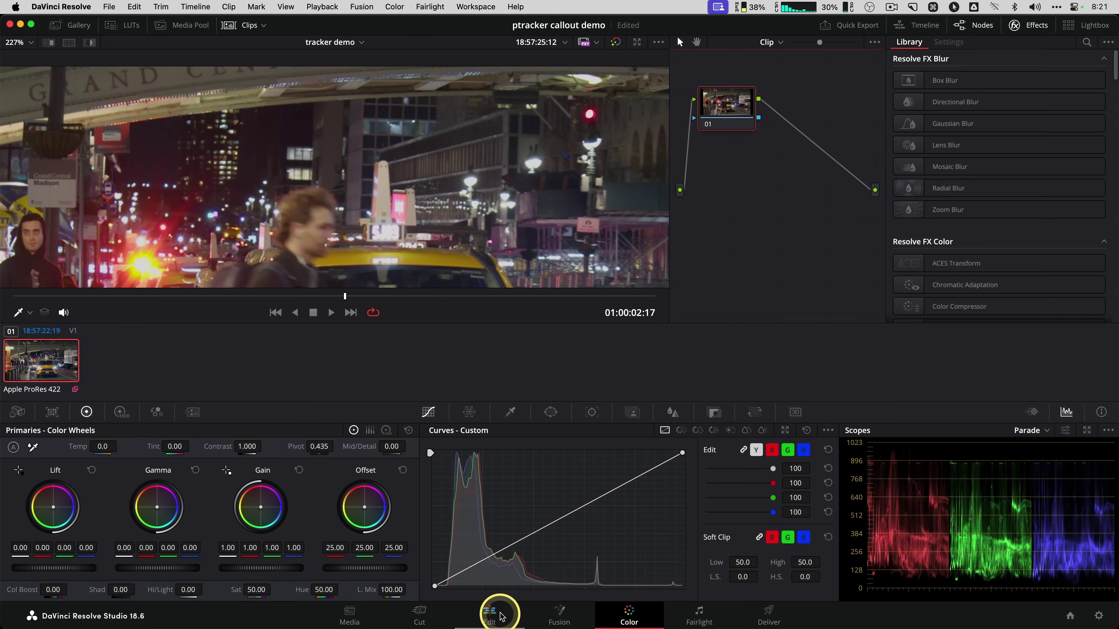
{"action": "left_click", "coordinate": [491, 613]}
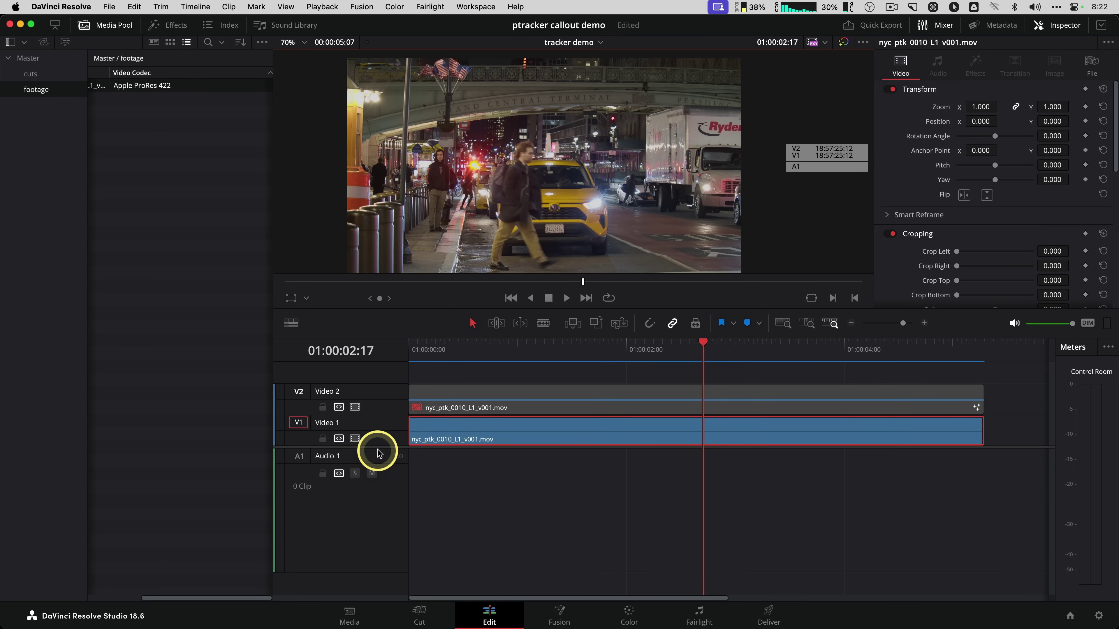
{"action": "key", "text": "space"}
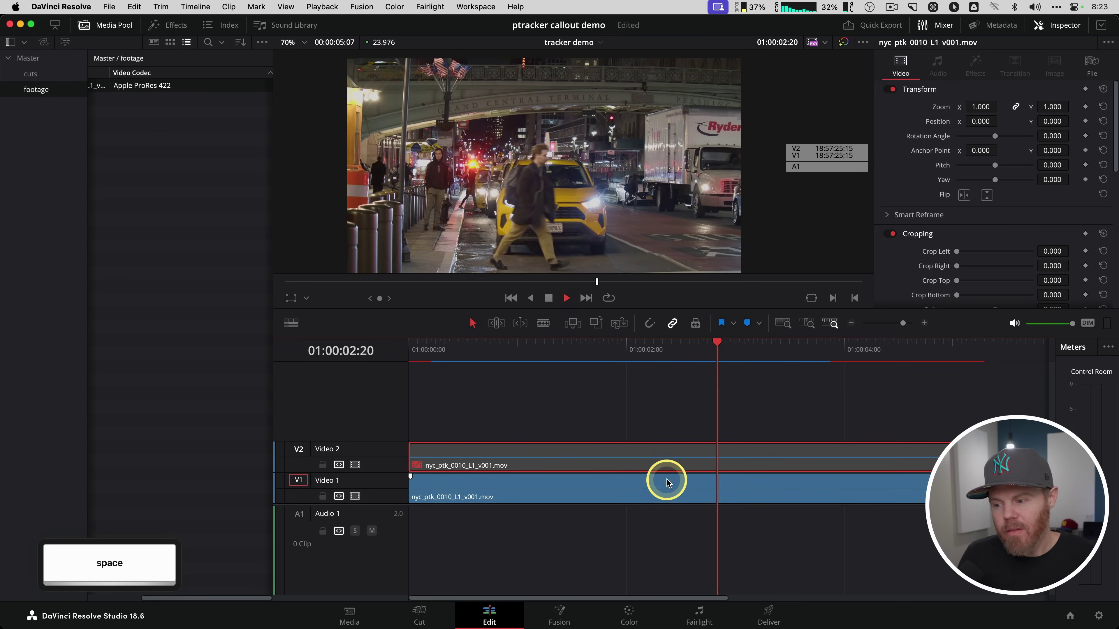
- Shift the Video 1 clip's colour toward purple on the Color page
{"action": "left_click", "coordinate": [630, 613]}
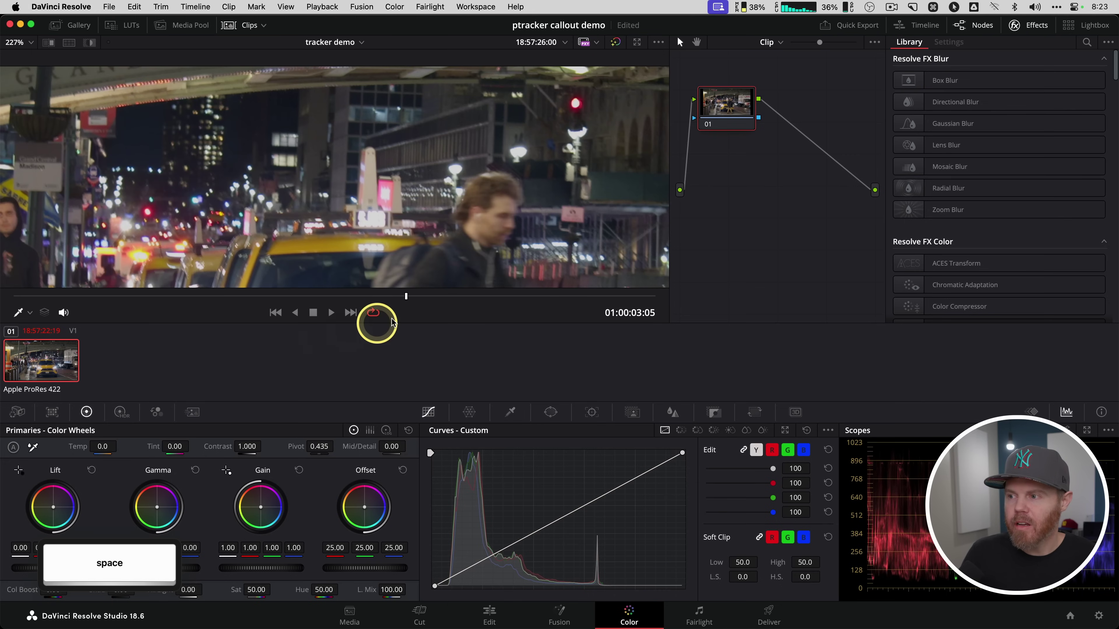
{"action": "left_click_drag", "start_coordinate": [366, 511], "coordinate": [387, 470]}
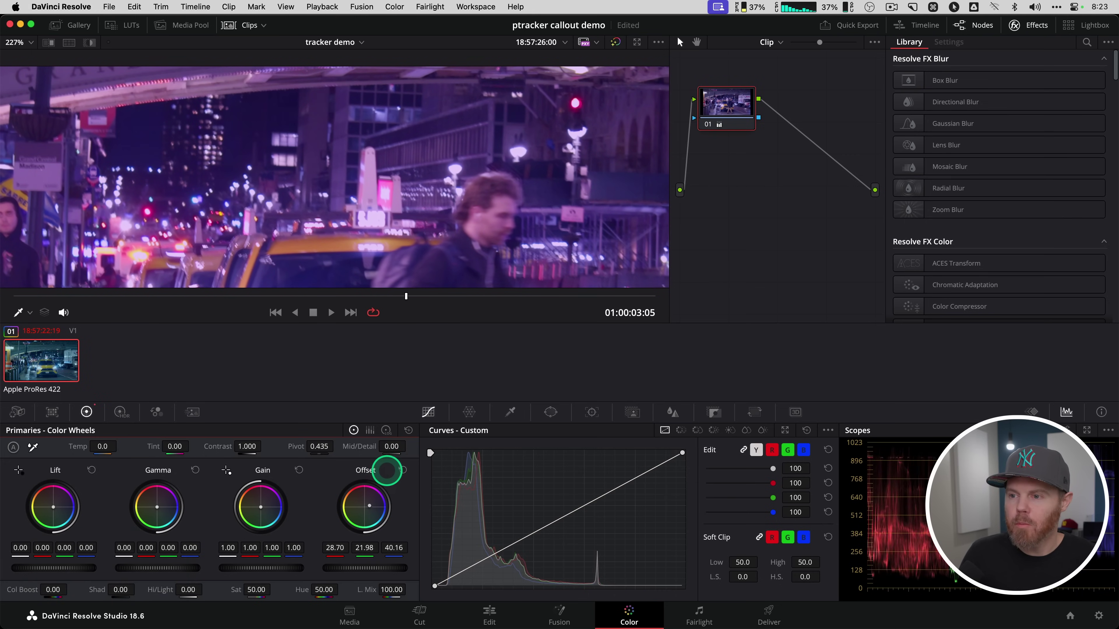
{"action": "left_click", "coordinate": [489, 614]}
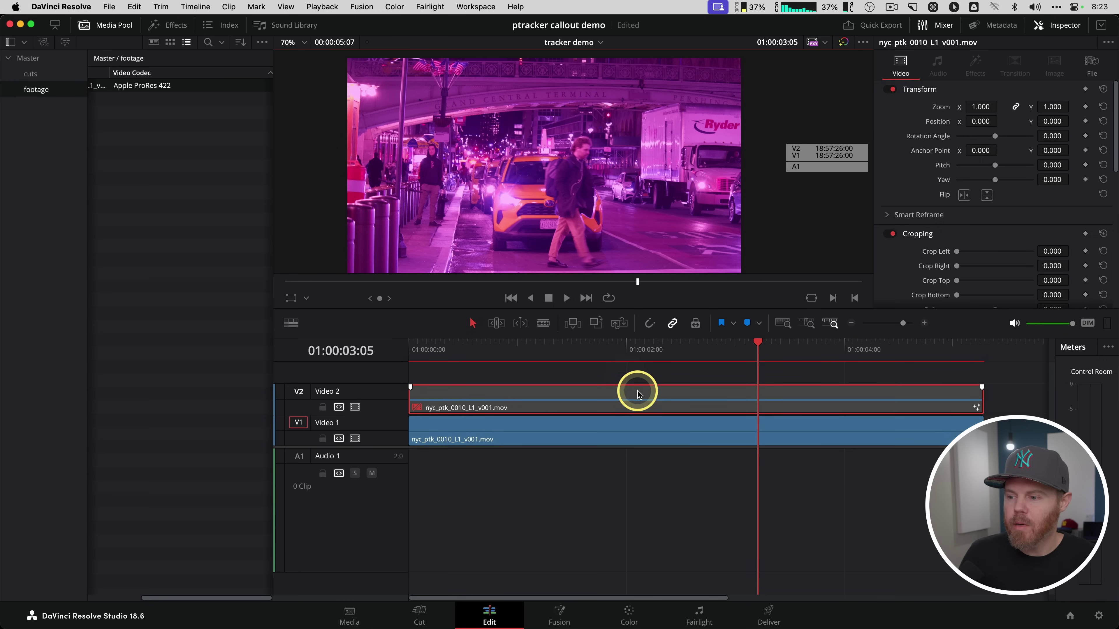
- Re-enable the Video 2 duplicate, enlarge the track area and settle on 01:00:02:00
{"action": "key", "text": "d"}
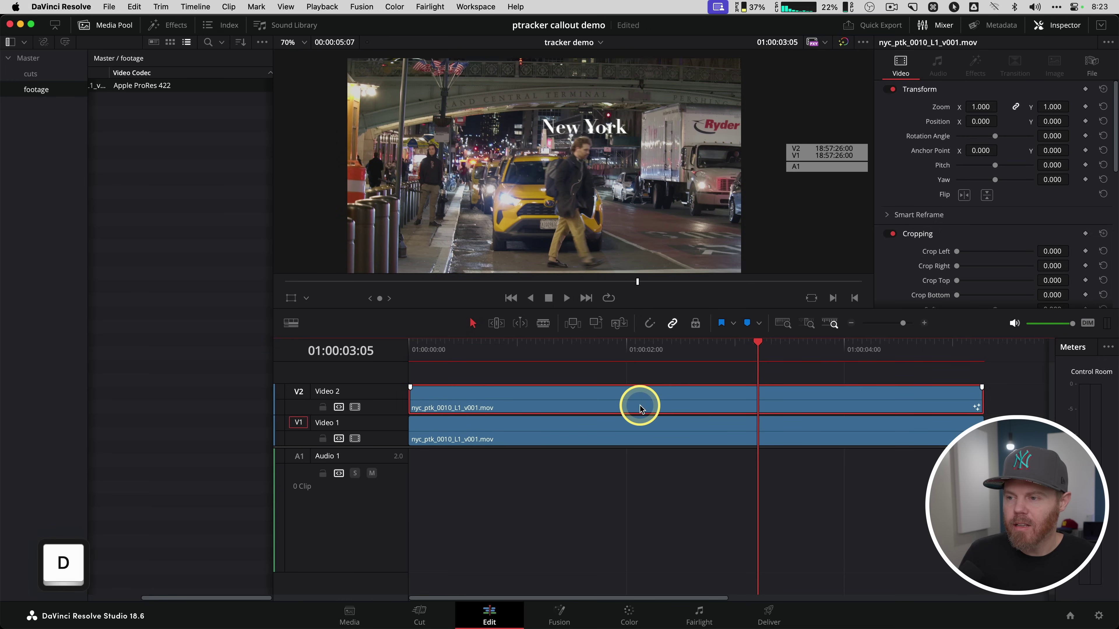
{"action": "left_click_drag", "start_coordinate": [634, 351], "coordinate": [631, 350]}
{"action": "left_click_drag", "start_coordinate": [379, 449], "coordinate": [383, 486]}
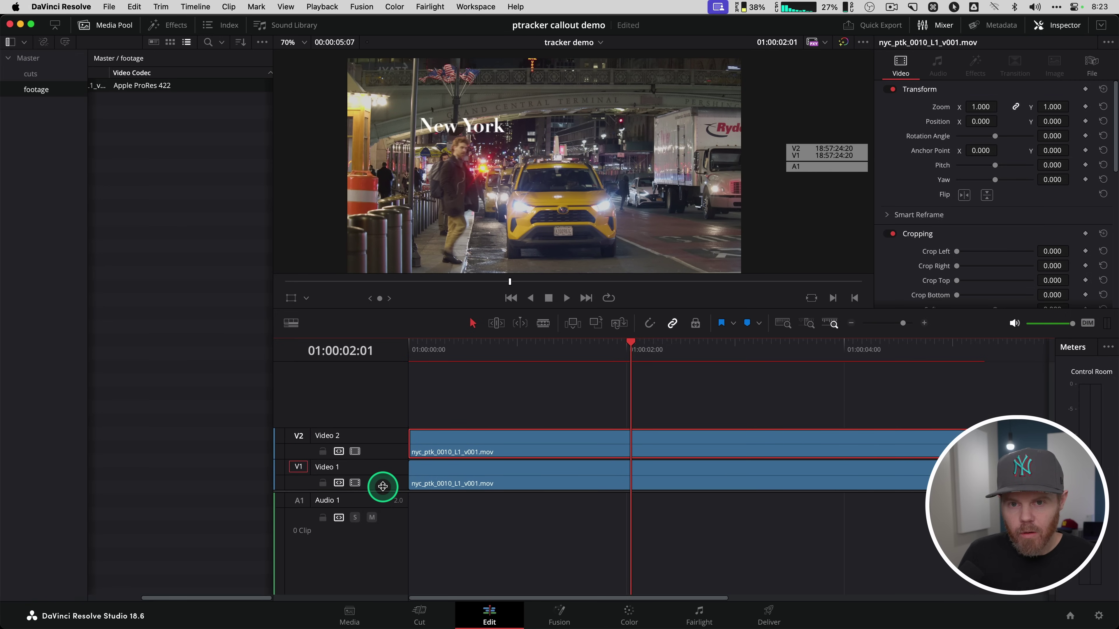
{"action": "left_click_drag", "start_coordinate": [382, 486], "coordinate": [405, 489]}
{"action": "left_click_drag", "start_coordinate": [630, 350], "coordinate": [625, 350]}
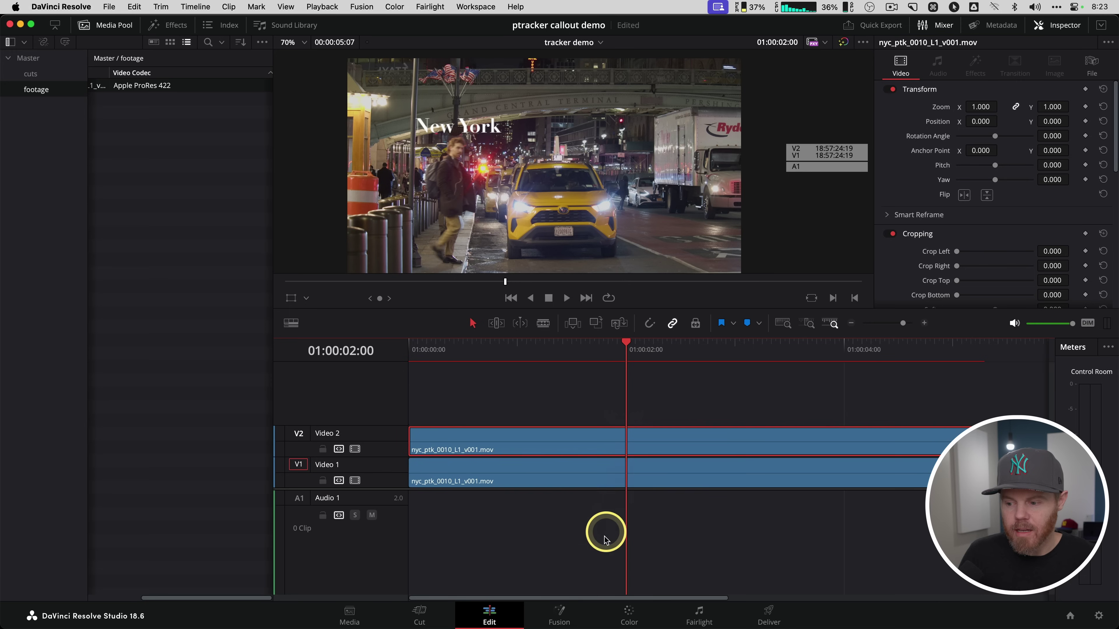
{"action": "left_click", "coordinate": [562, 616]}
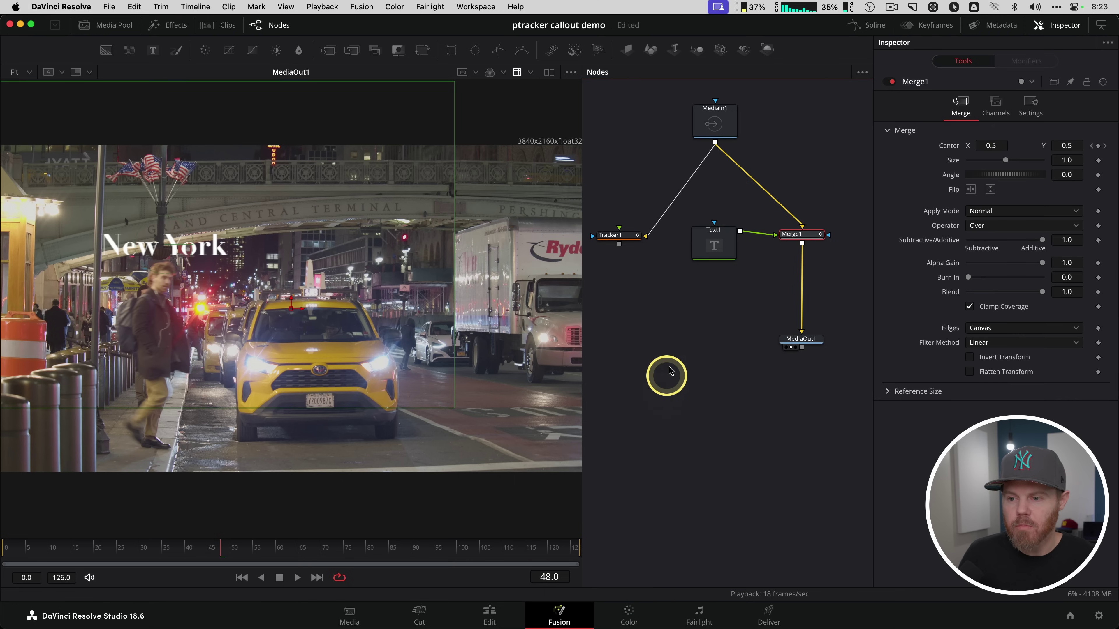
- Add a Channel Booleans node to the V2 clip's Fusion graph by searching 'bol'
{"action": "left_click", "coordinate": [781, 146]}
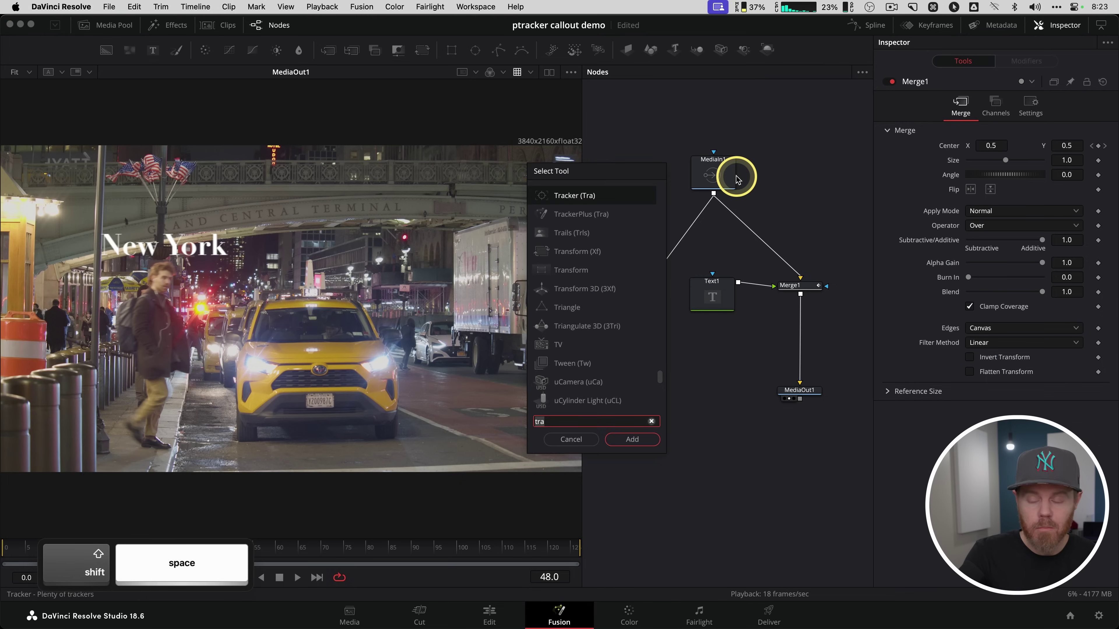
{"action": "key", "text": "BackSpace"}
{"action": "key", "text": "BackSpace"}
{"action": "key", "text": "BackSpace"}
{"action": "type", "text": "bol"}
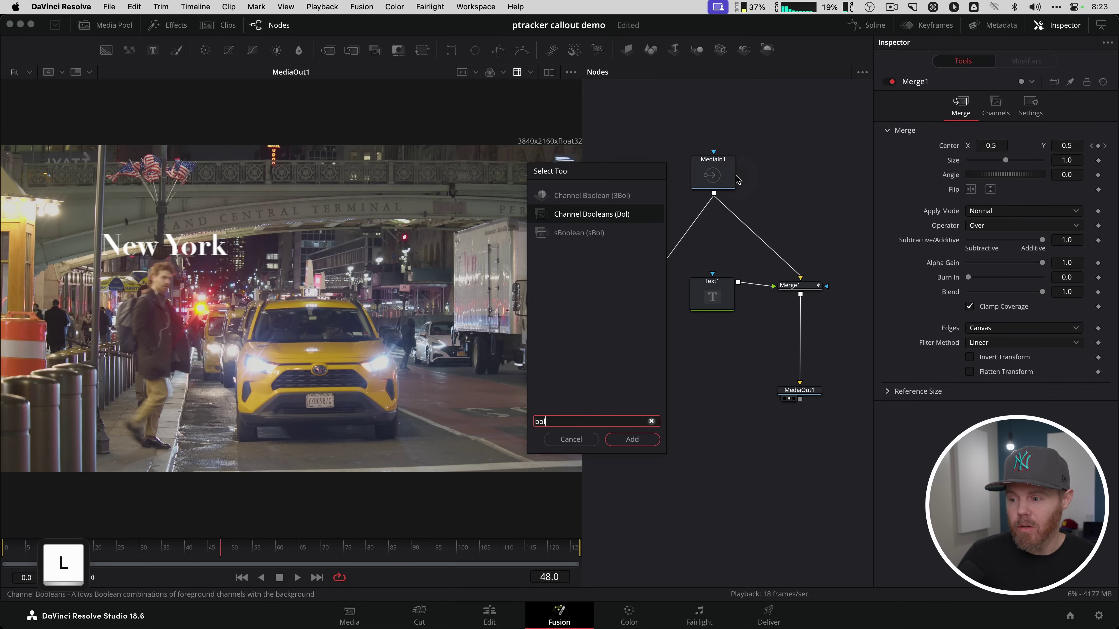
{"action": "key", "text": "Return"}
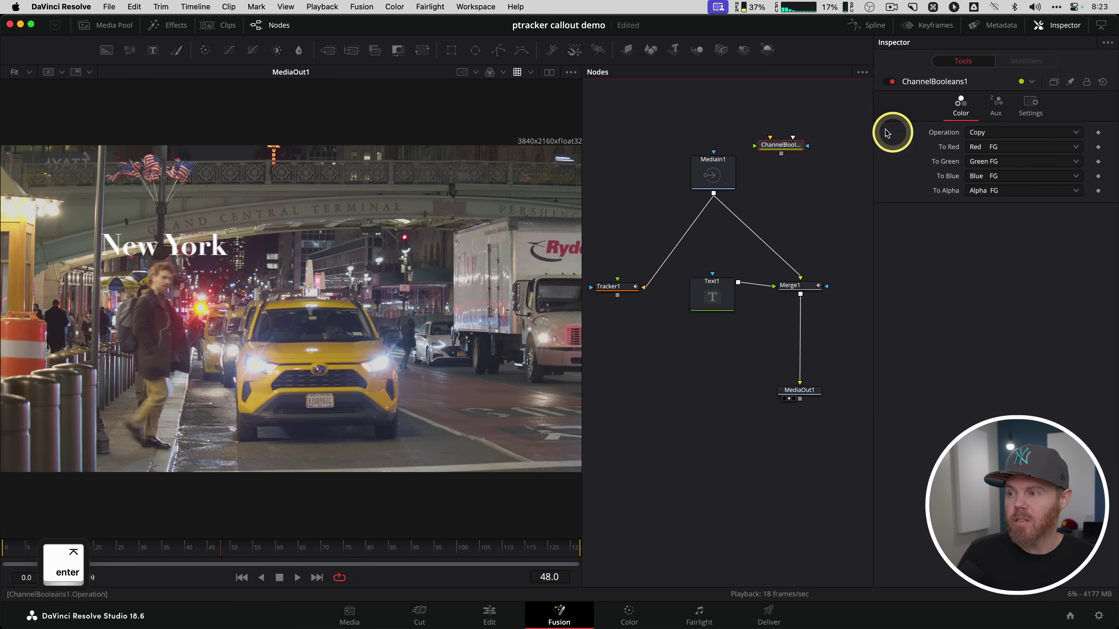
- Shift-drop ChannelBooleans1 onto the link between MediaIn1 and Merge1
{"action": "left_click_drag", "start_coordinate": [787, 148], "coordinate": [804, 198]}
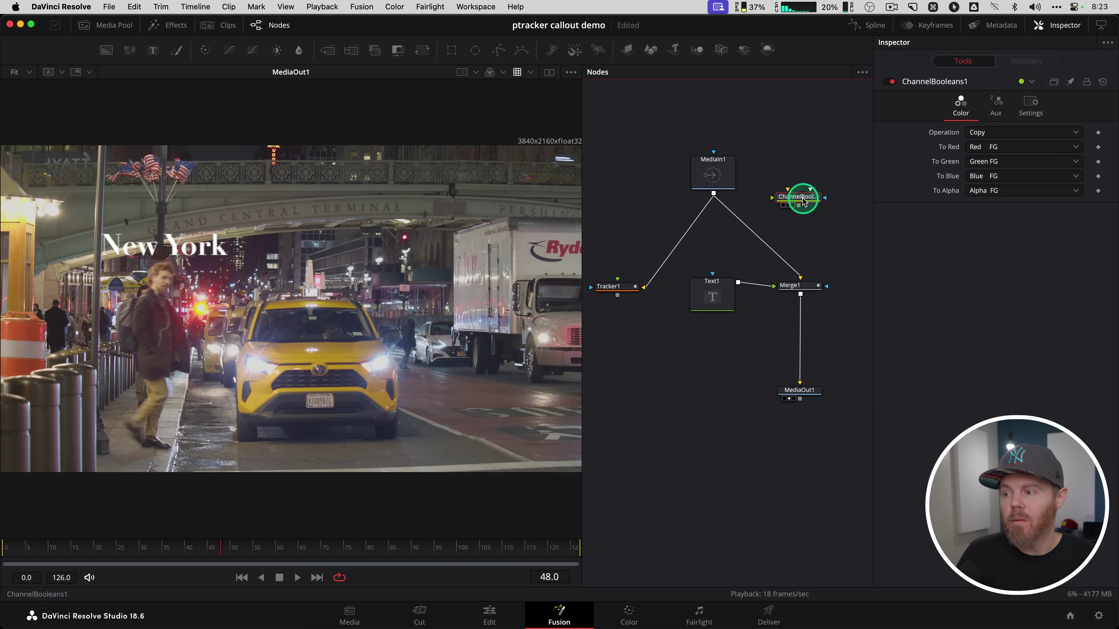
{"action": "left_click_drag", "start_coordinate": [803, 201], "coordinate": [806, 199]}
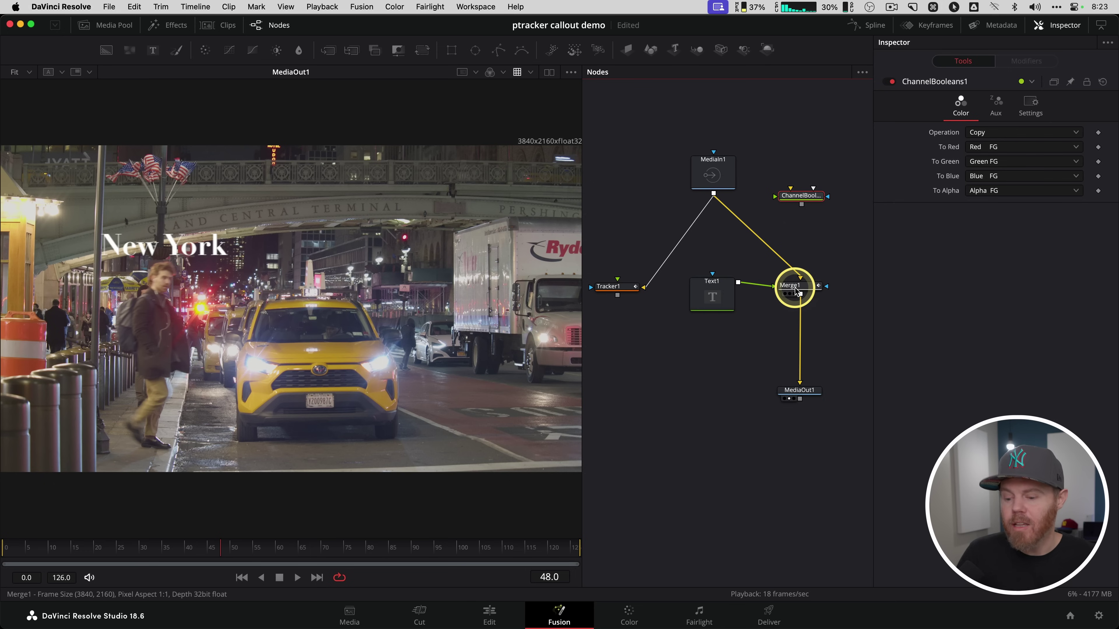
{"action": "key", "text": "fn"}
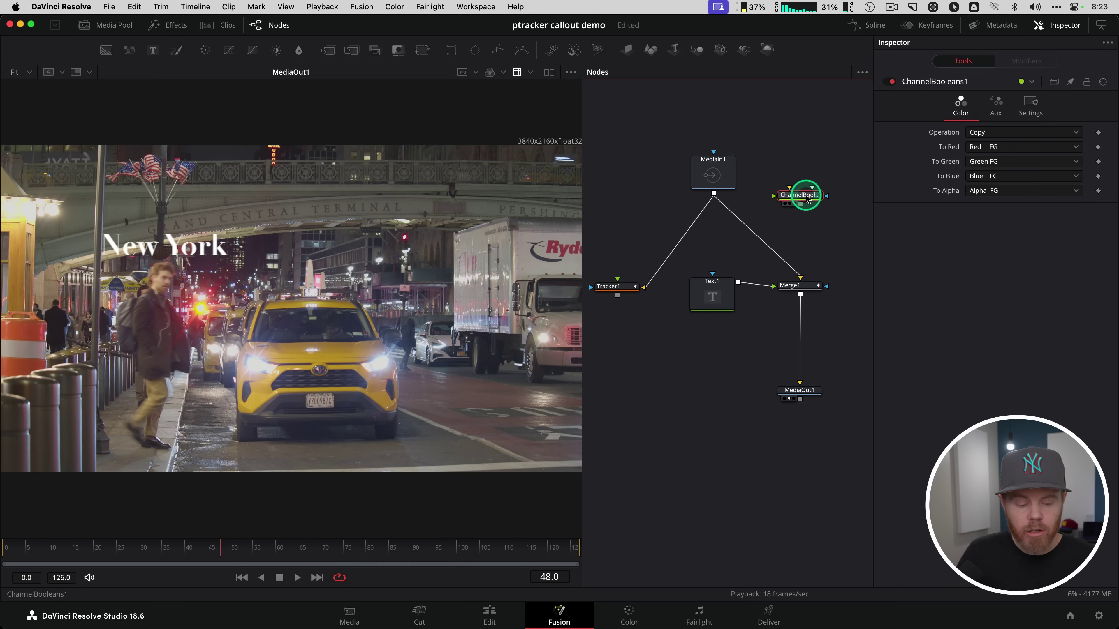
{"action": "key", "text": "shift"}
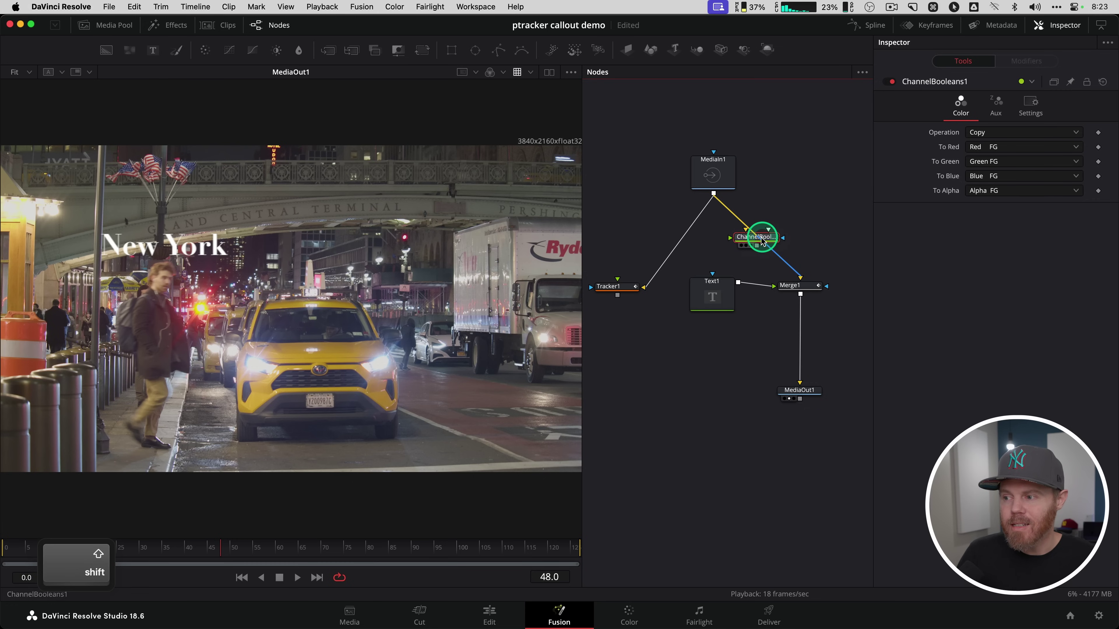
{"action": "left_click_drag", "start_coordinate": [765, 246], "coordinate": [768, 248]}
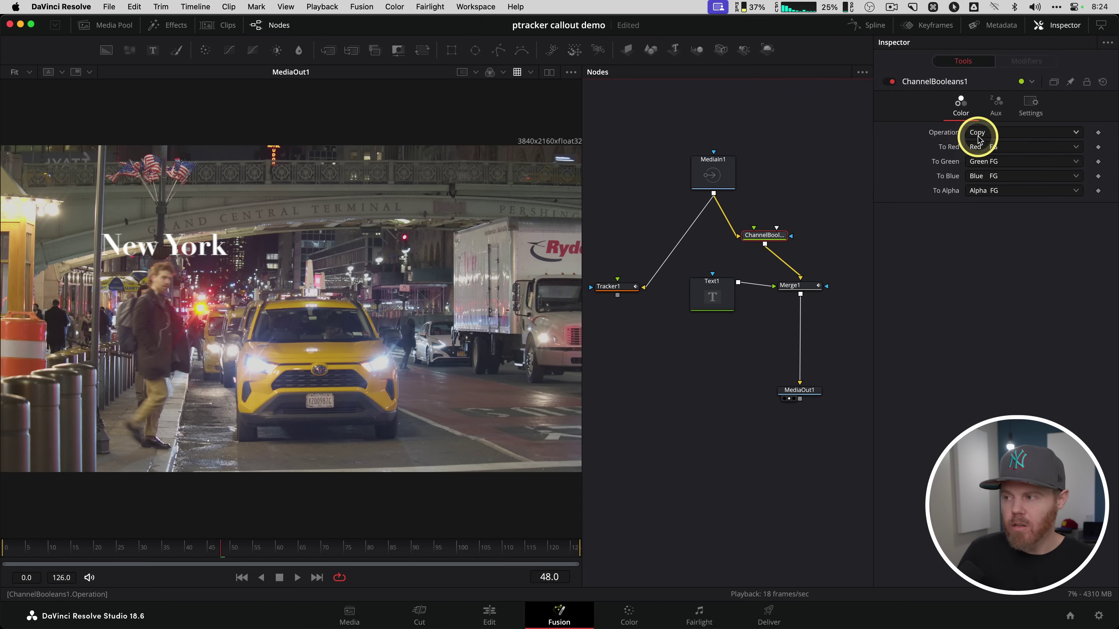
- Set the ChannelBooleans1 Operation to Clear and scrub to check the tracked New York title
{"action": "key", "text": "fn"}
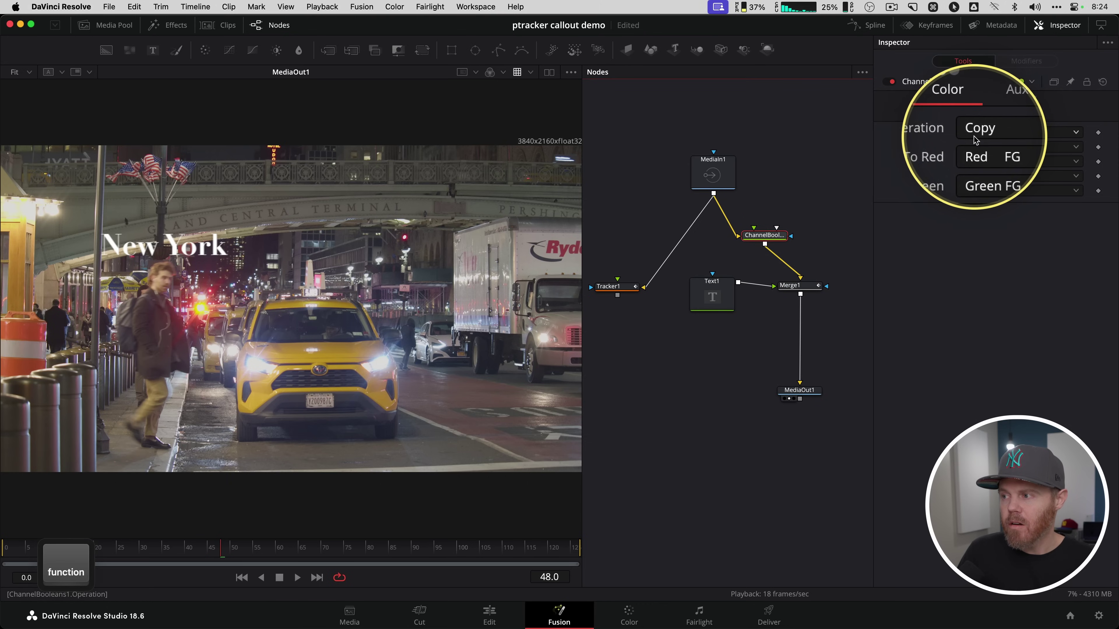
{"action": "left_click", "coordinate": [1006, 132]}
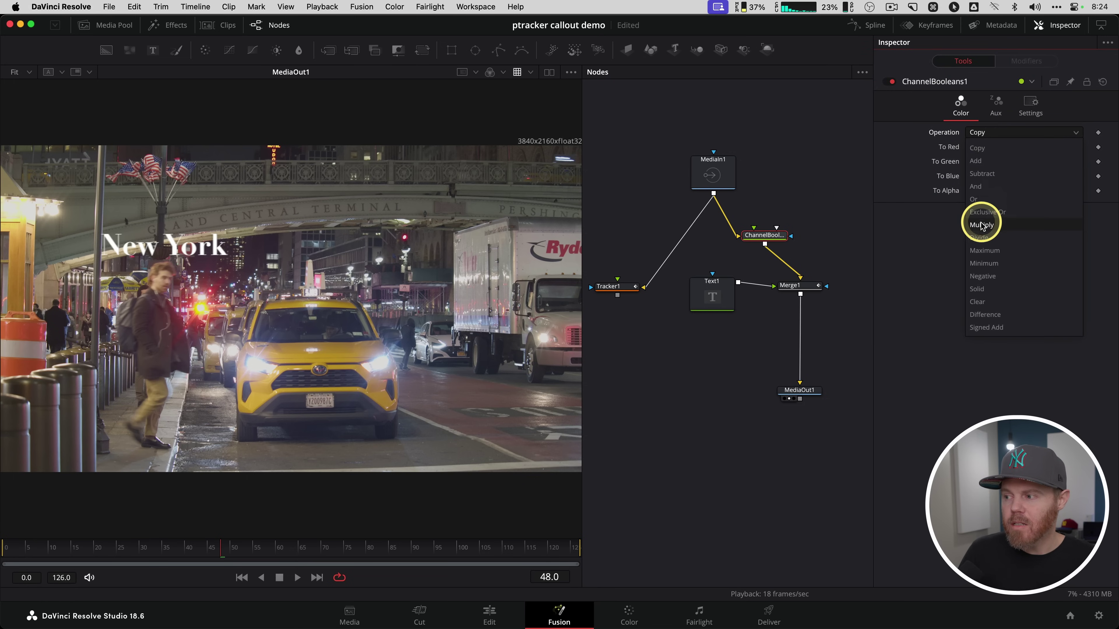
{"action": "key", "text": "fn"}
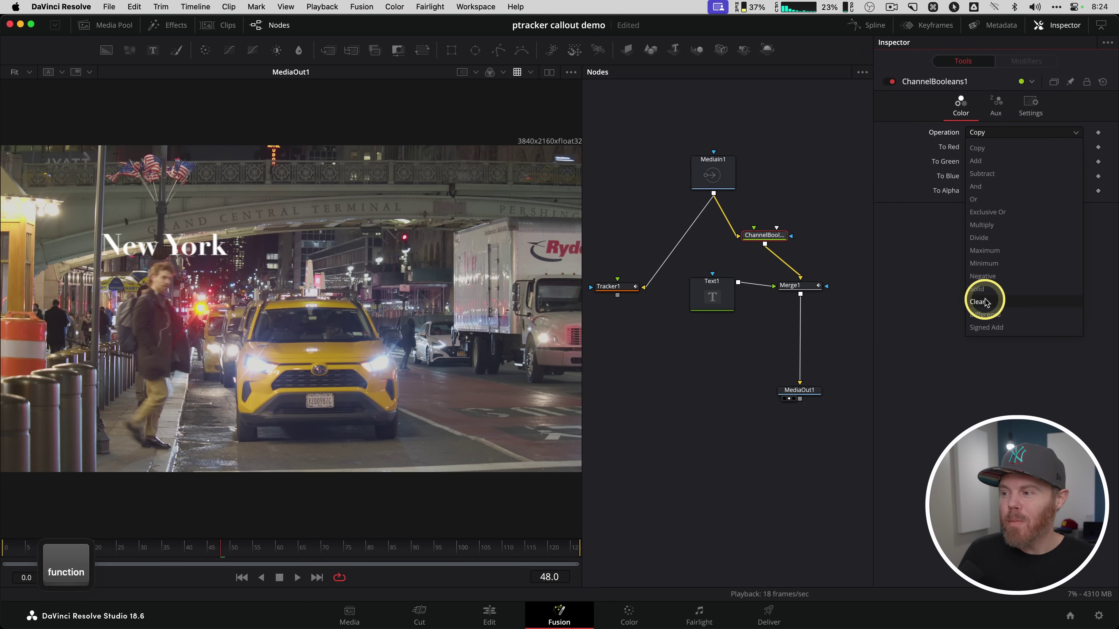
{"action": "left_click", "coordinate": [985, 302]}
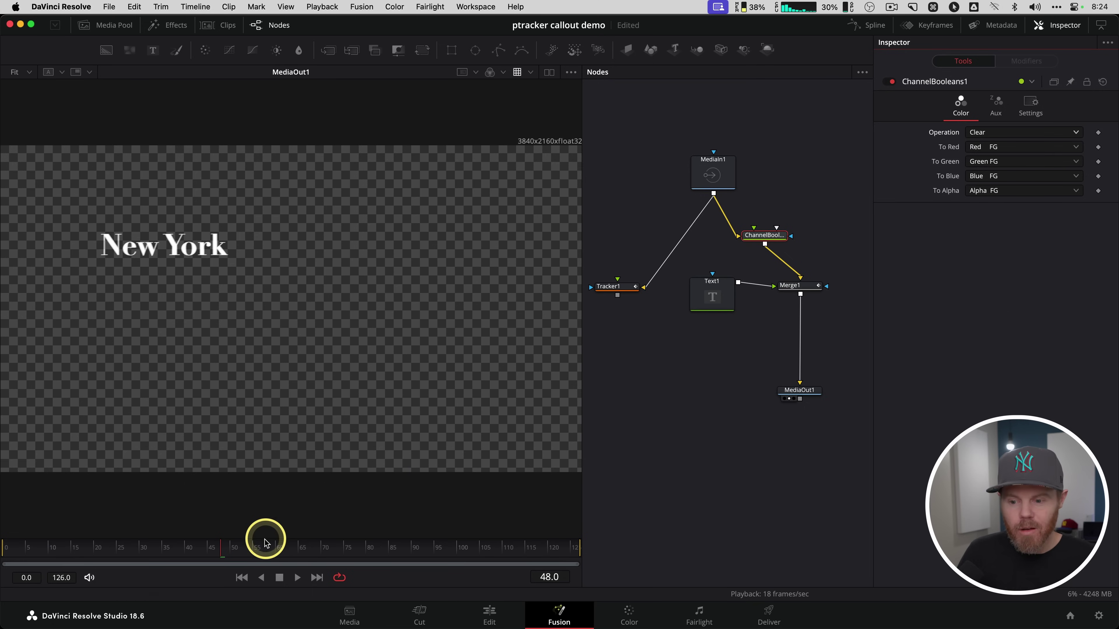
{"action": "mouse_move", "coordinate": [263, 546]}
{"action": "left_mouse_down"}
{"action": "mouse_move", "coordinate": [427, 547]}
{"action": "mouse_move", "coordinate": [82, 546]}
{"action": "mouse_move", "coordinate": [464, 547]}
{"action": "mouse_move", "coordinate": [250, 548]}
{"action": "left_mouse_up"}
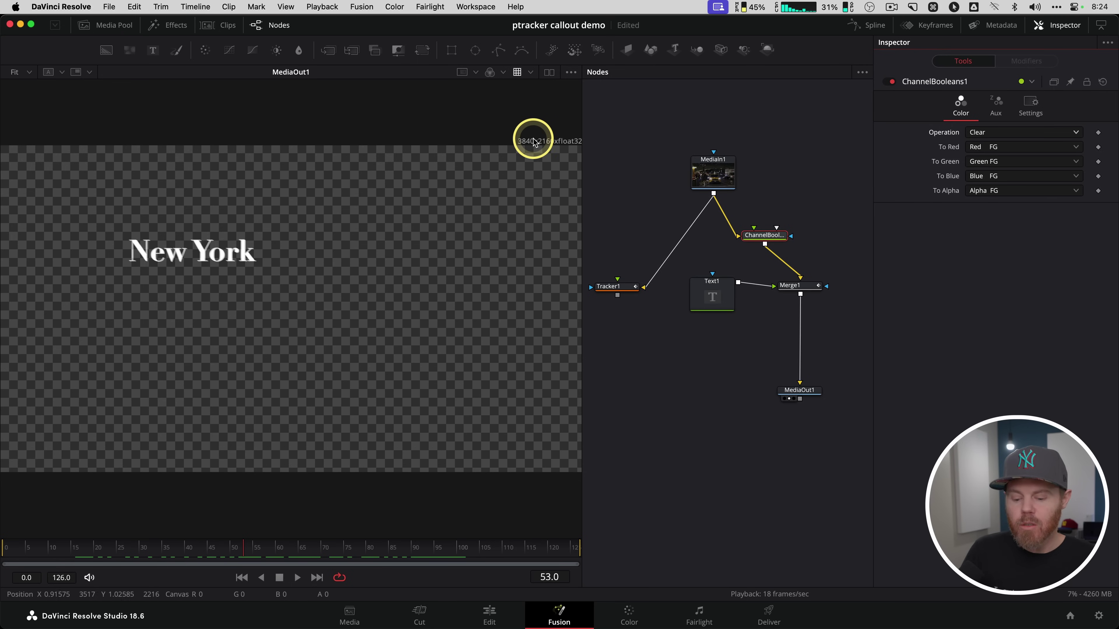
{"action": "key", "text": "fn"}
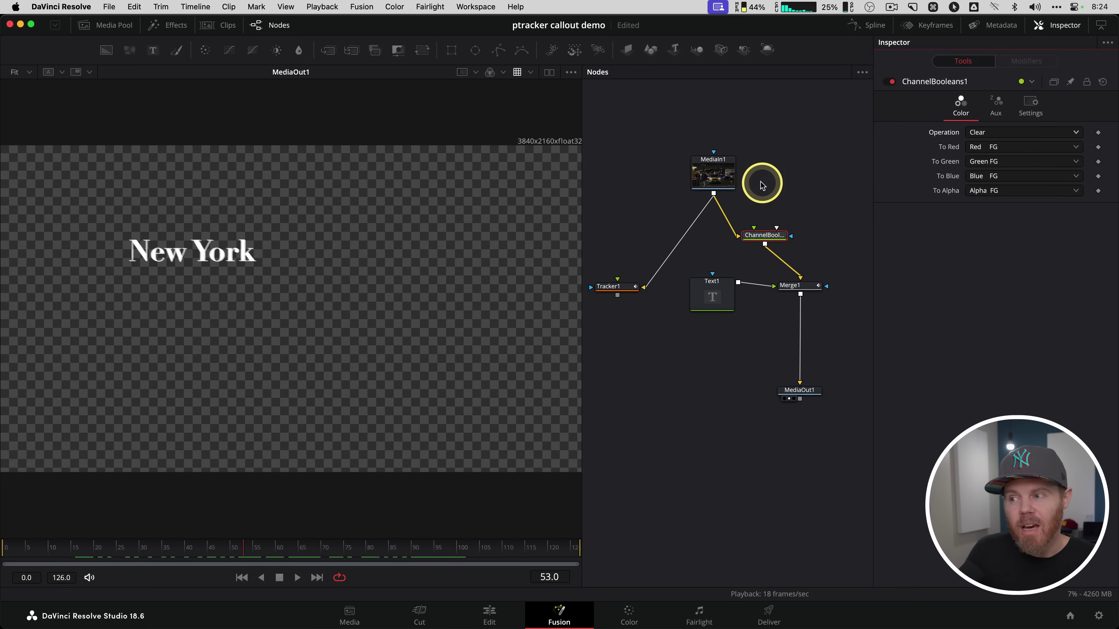
- Confirm MediaIn1's Media Source stays Timeline, then return to the Edit page
{"action": "left_click", "coordinate": [718, 171]}
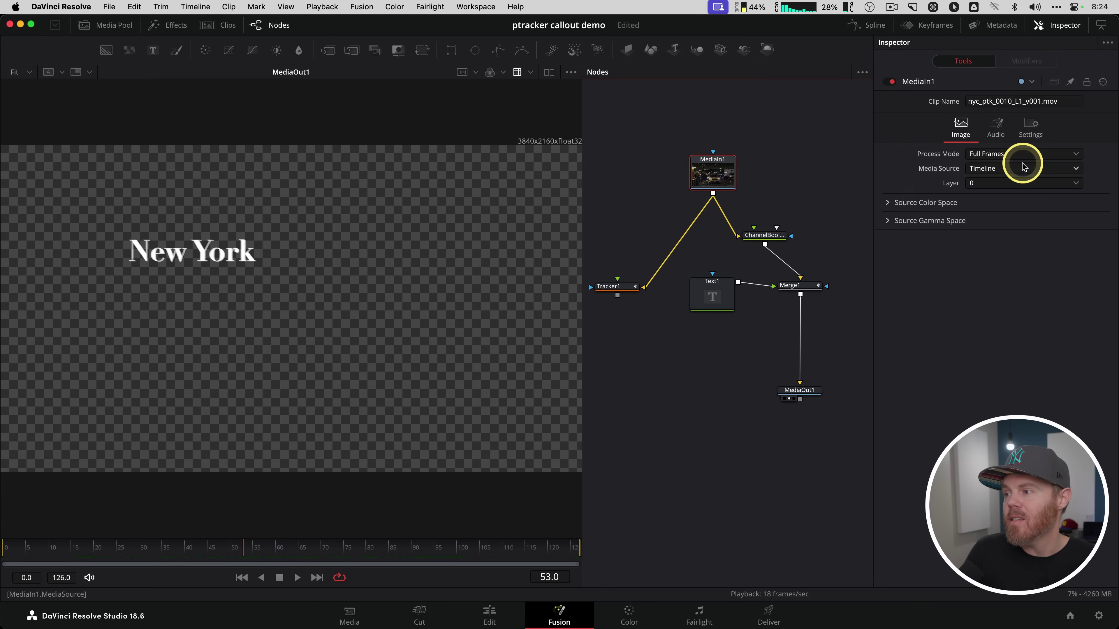
{"action": "left_click", "coordinate": [1003, 171]}
{"action": "left_click", "coordinate": [948, 188]}
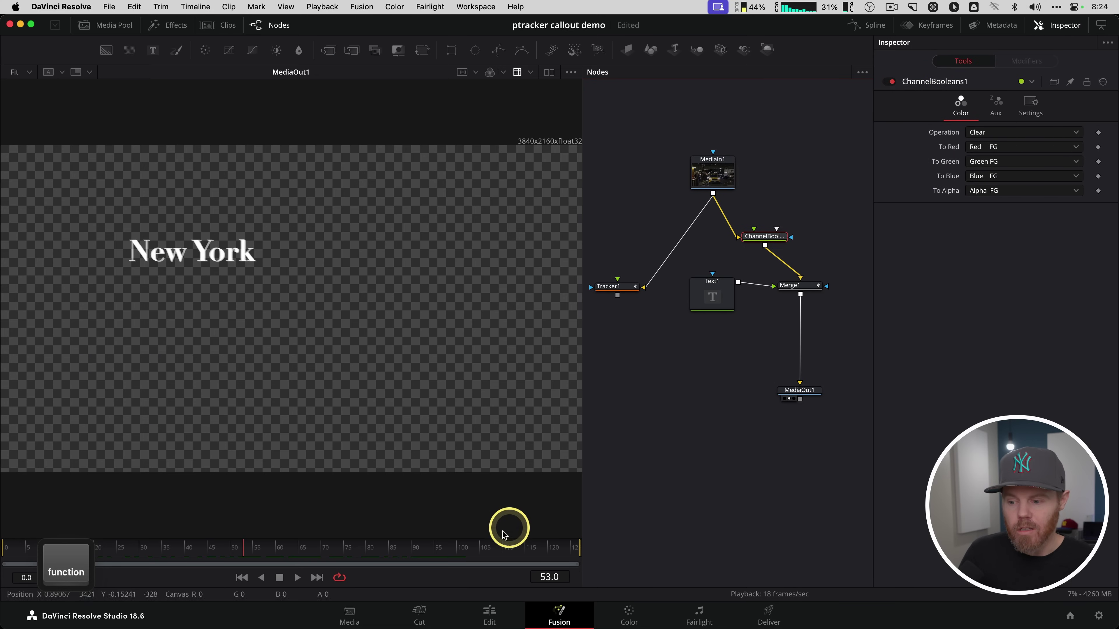
{"action": "left_click", "coordinate": [490, 612]}
- Play back the composited shot and park near 01:00:02:03
{"action": "left_click_drag", "start_coordinate": [542, 366], "coordinate": [665, 346]}
{"action": "key", "text": "space"}
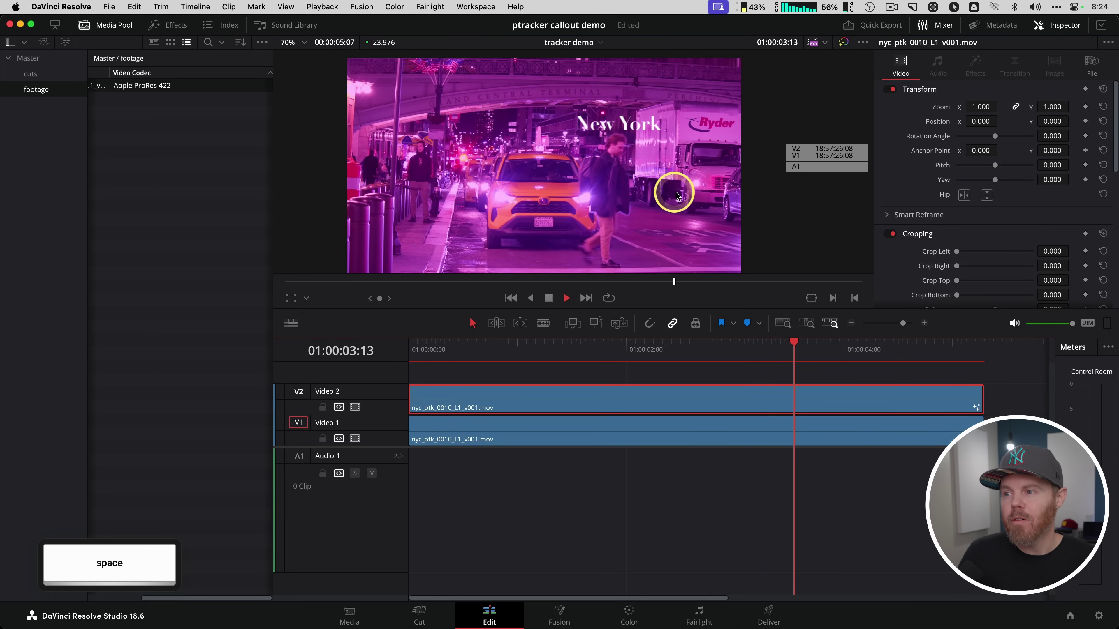
{"action": "key", "text": "space"}
{"action": "left_click_drag", "start_coordinate": [775, 355], "coordinate": [640, 359]}
- On the Color page, reset clip 01's Offset and warm its Gain to 1.28/0.95/0.65
{"action": "left_click", "coordinate": [629, 610]}
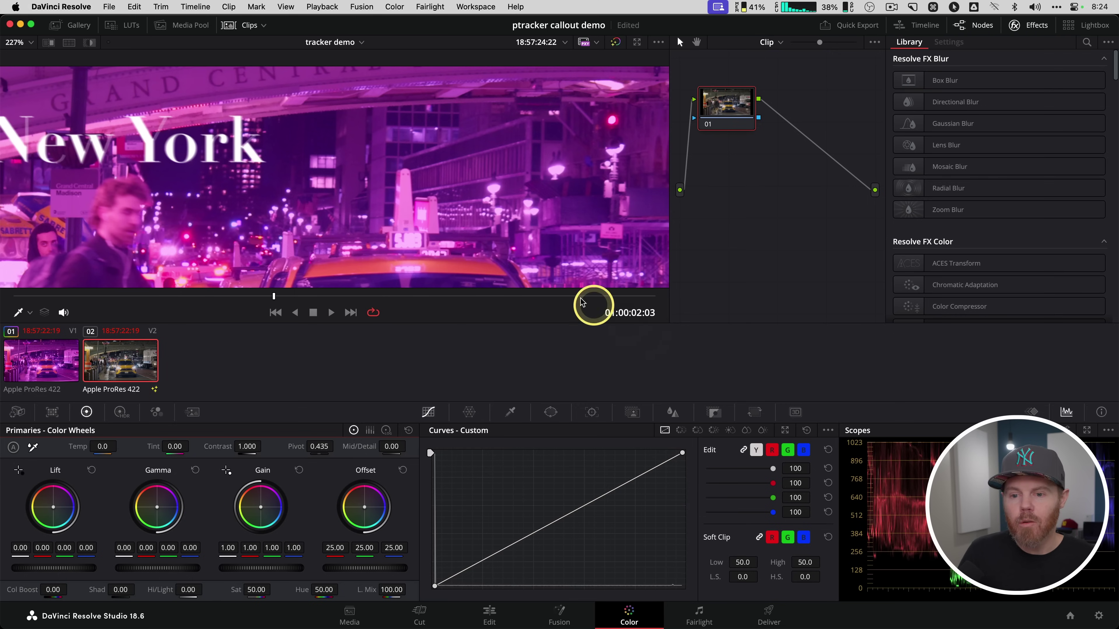
{"action": "left_click", "coordinate": [35, 355]}
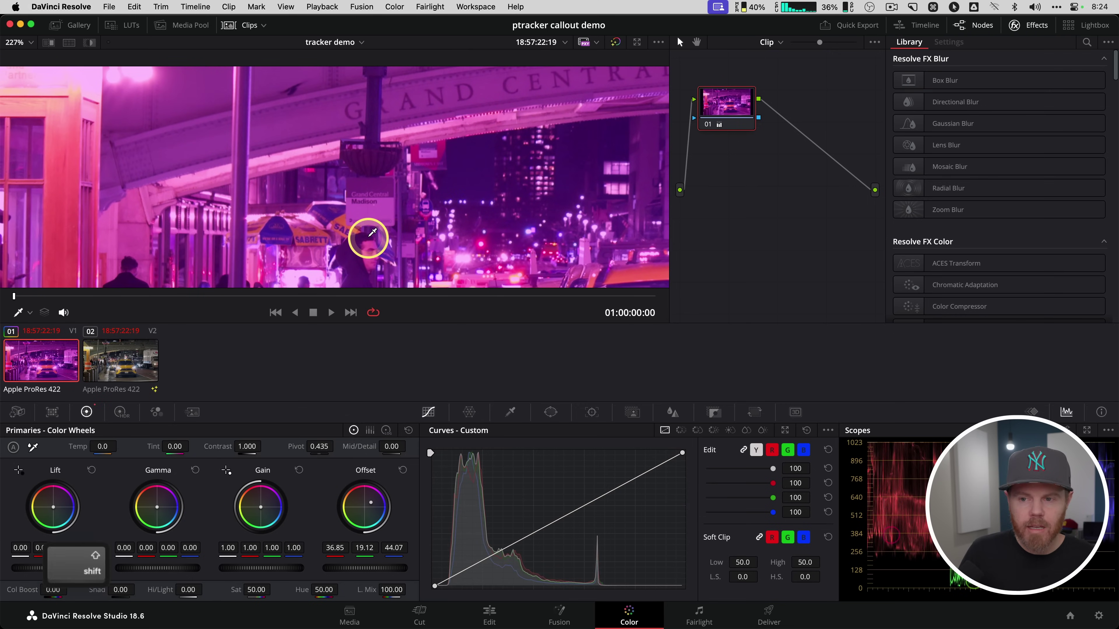
{"action": "key", "text": "z"}
{"action": "left_click_drag", "start_coordinate": [319, 298], "coordinate": [278, 304]}
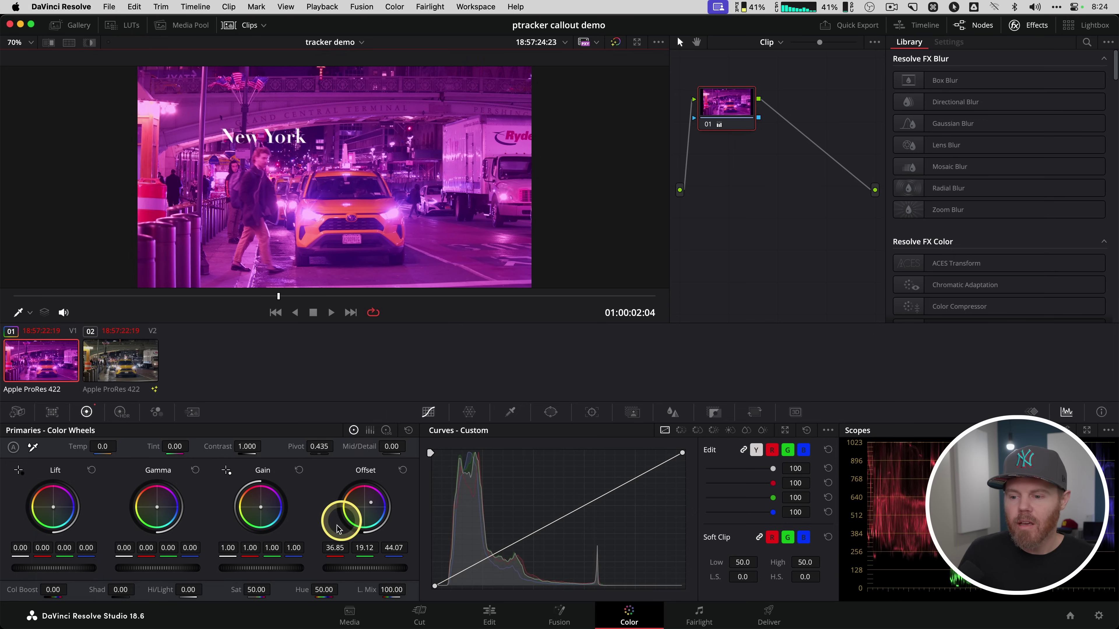
{"action": "mouse_move", "coordinate": [360, 516]}
{"action": "left_mouse_down"}
{"action": "mouse_move", "coordinate": [320, 539]}
{"action": "mouse_move", "coordinate": [299, 569]}
{"action": "mouse_move", "coordinate": [372, 463]}
{"action": "mouse_move", "coordinate": [352, 502]}
{"action": "left_mouse_up"}
{"action": "left_click", "coordinate": [402, 470]}
{"action": "left_click_drag", "start_coordinate": [271, 500], "coordinate": [229, 473]}
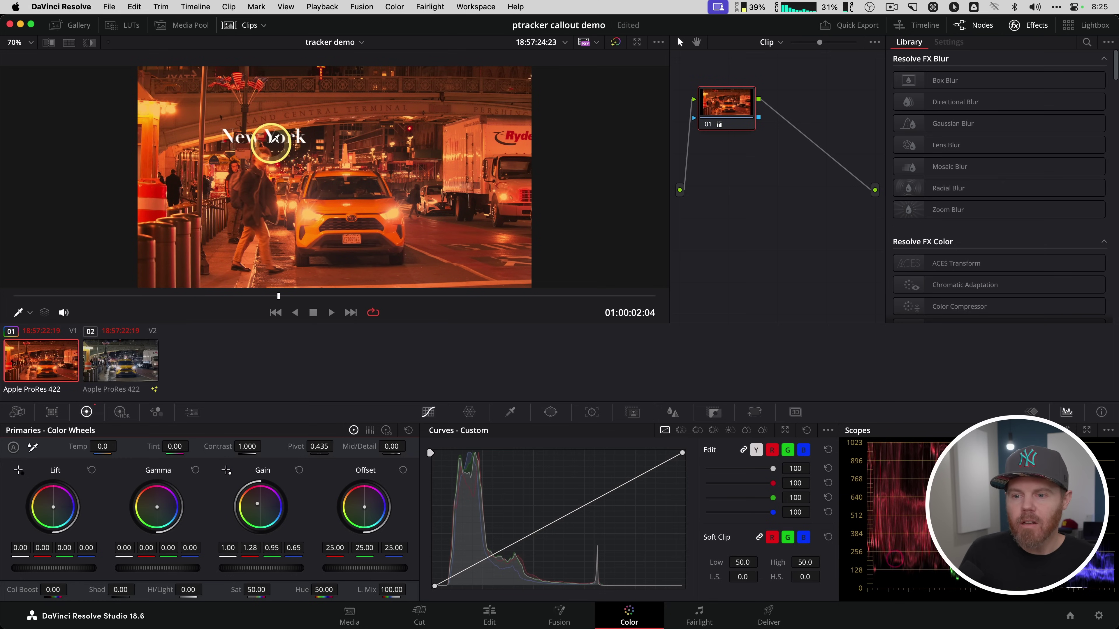
{"action": "left_click", "coordinate": [45, 314]}
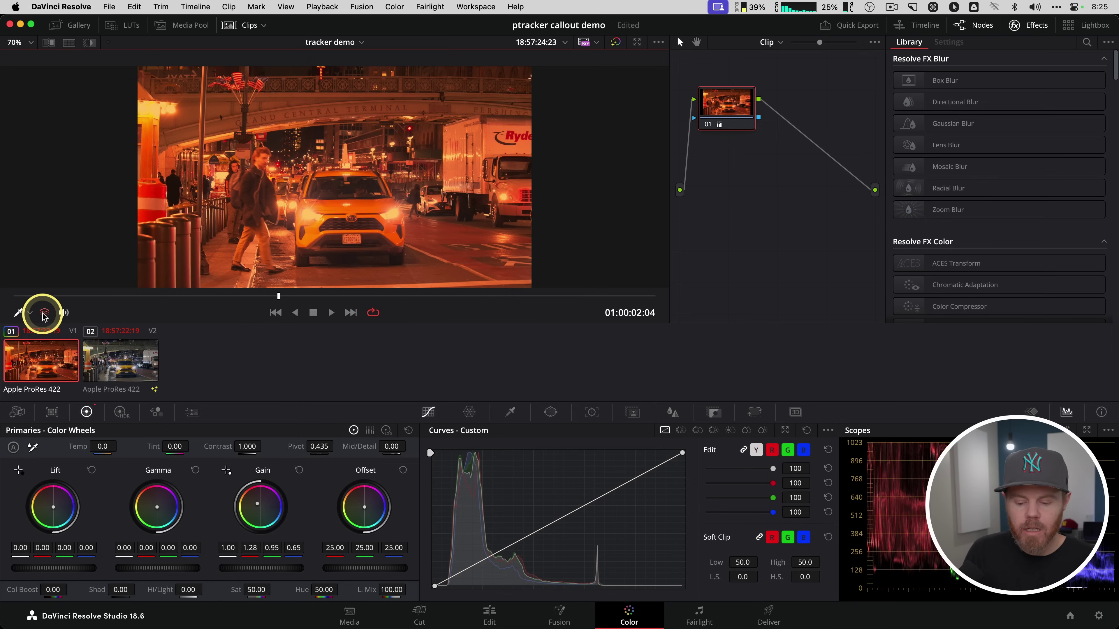
{"action": "key", "text": "fn"}
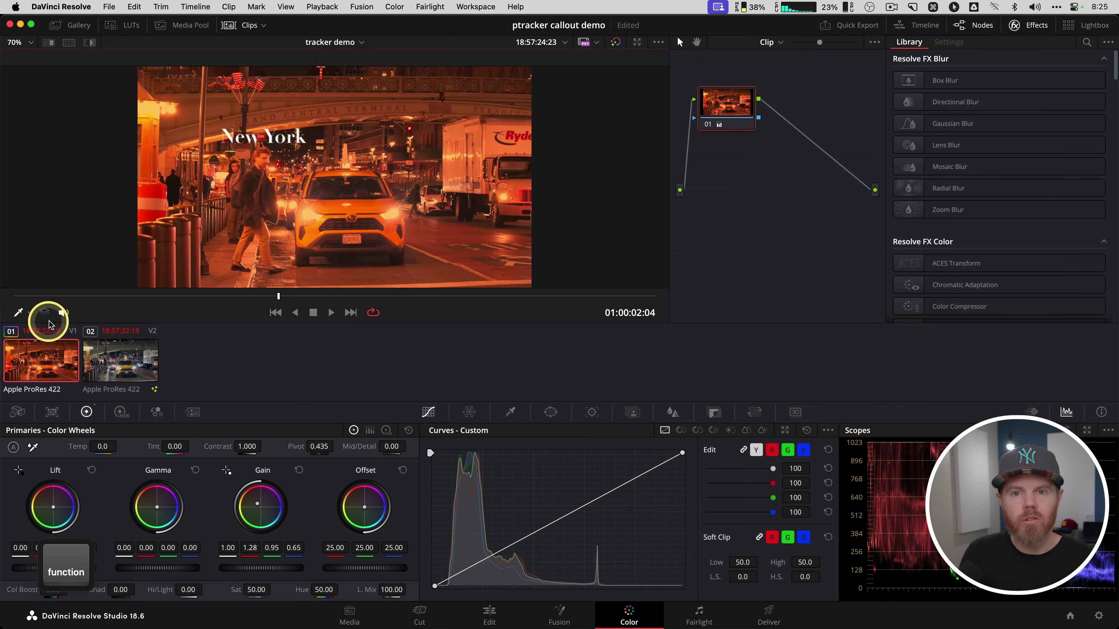